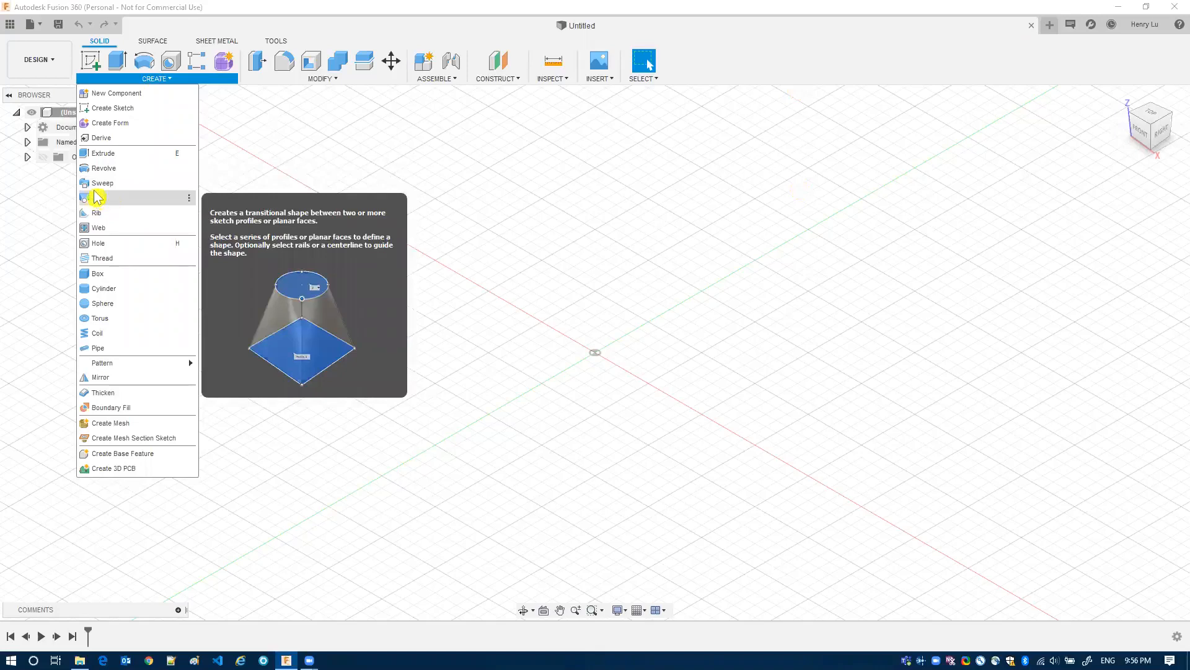
{"action": "left_click", "coordinate": [496, 79]}
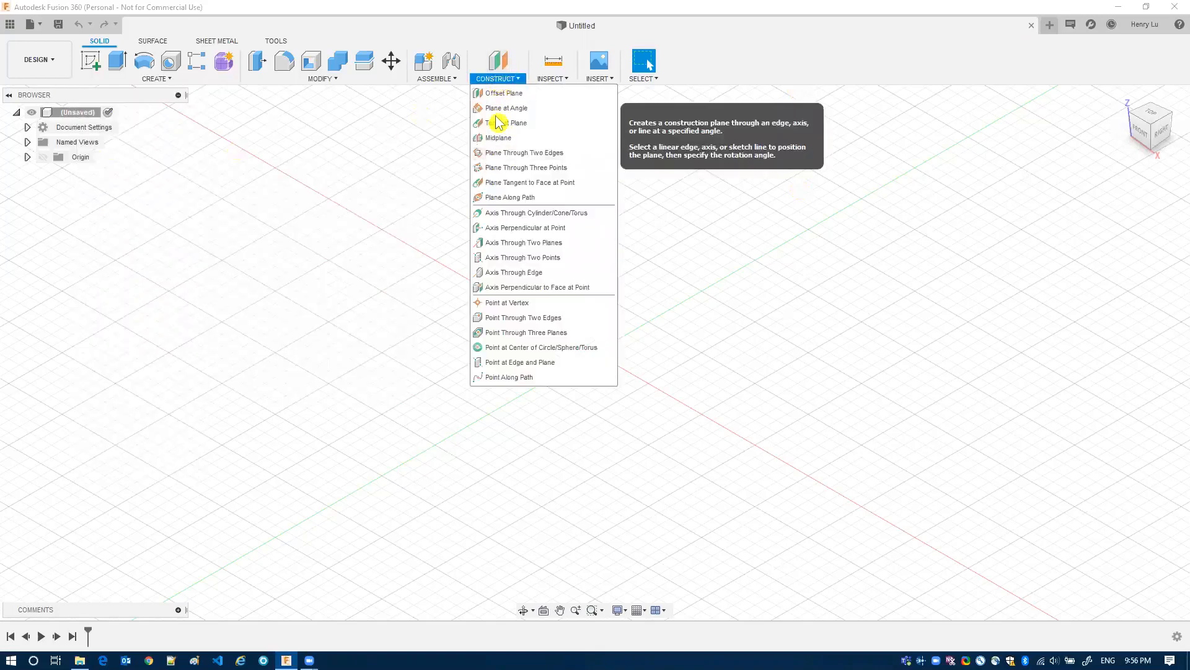
{"action": "left_click", "coordinate": [763, 232]}
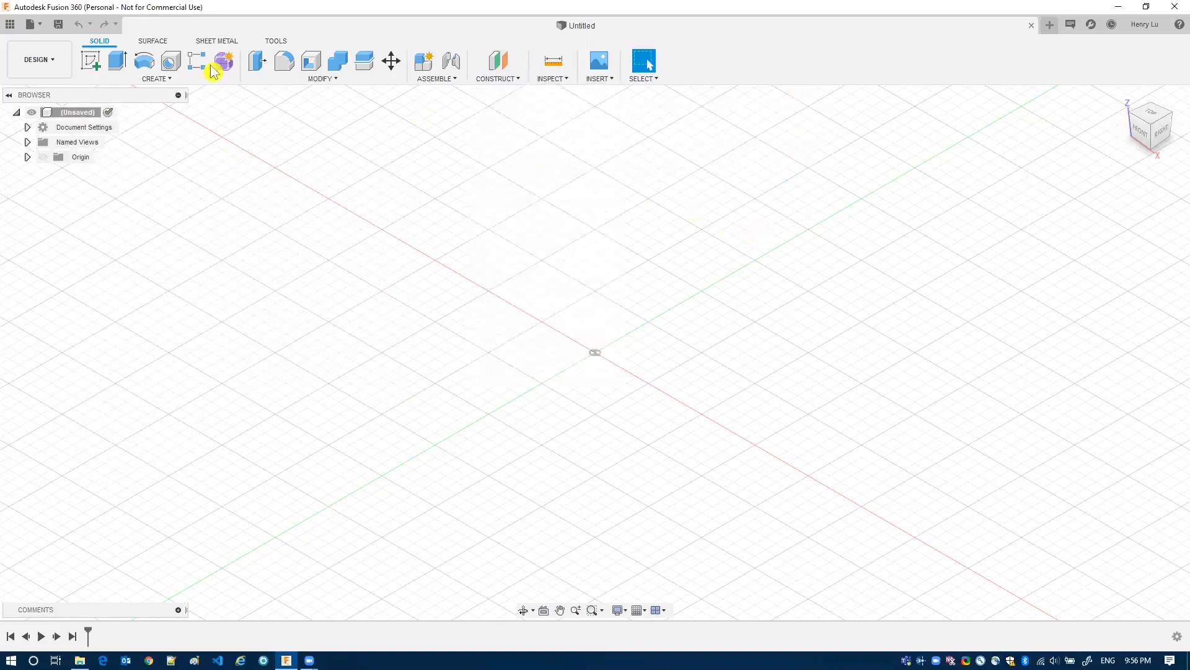
{"action": "left_click", "coordinate": [154, 81]}
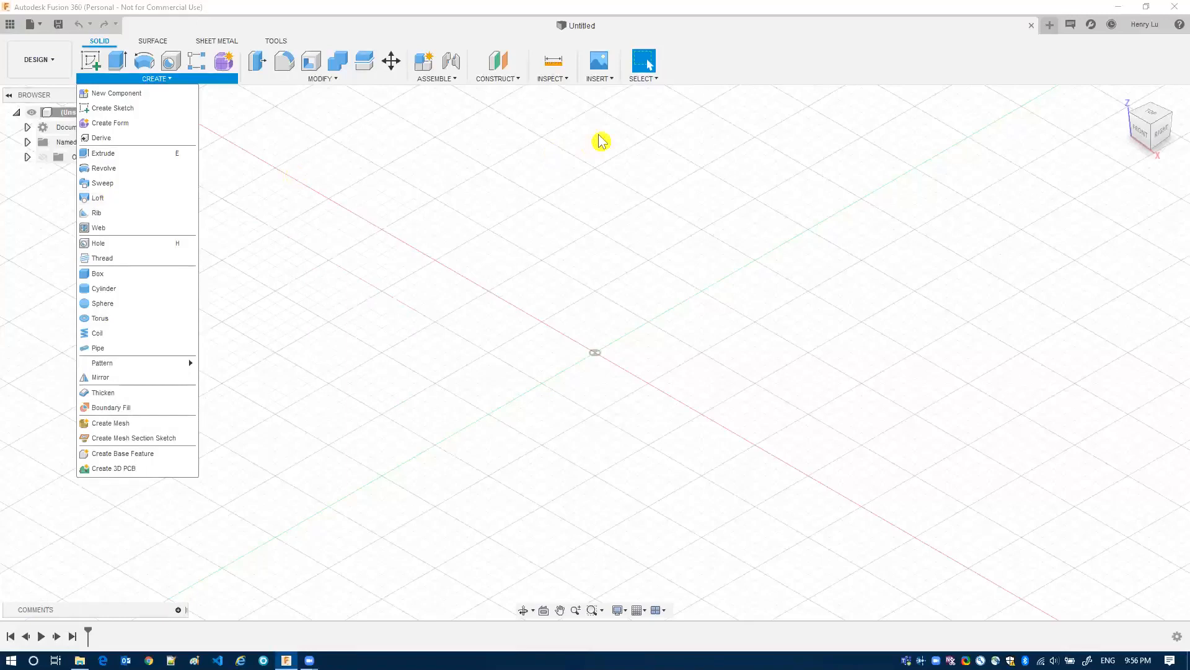
{"action": "left_click", "coordinate": [580, 169]}
Show the origin planes and sketch a two-point rectangle around the origin on the XY plane, finishing the sketch.
{"action": "left_click", "coordinate": [42, 157]}
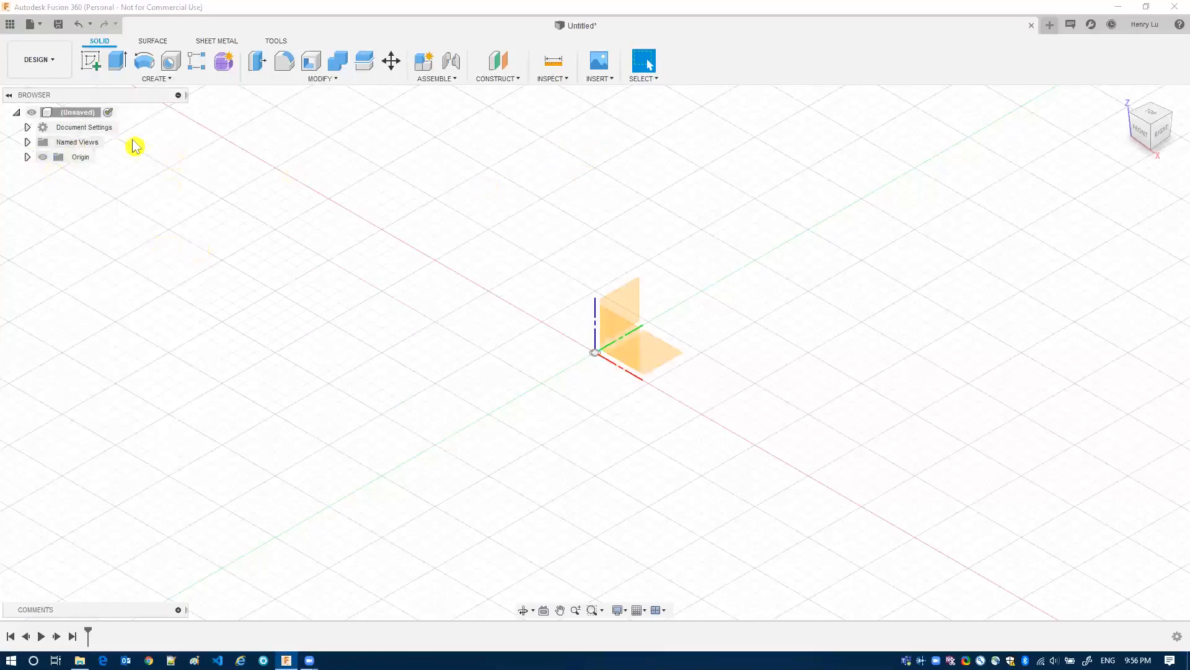
{"action": "left_click", "coordinate": [92, 61]}
{"action": "left_click", "coordinate": [663, 356]}
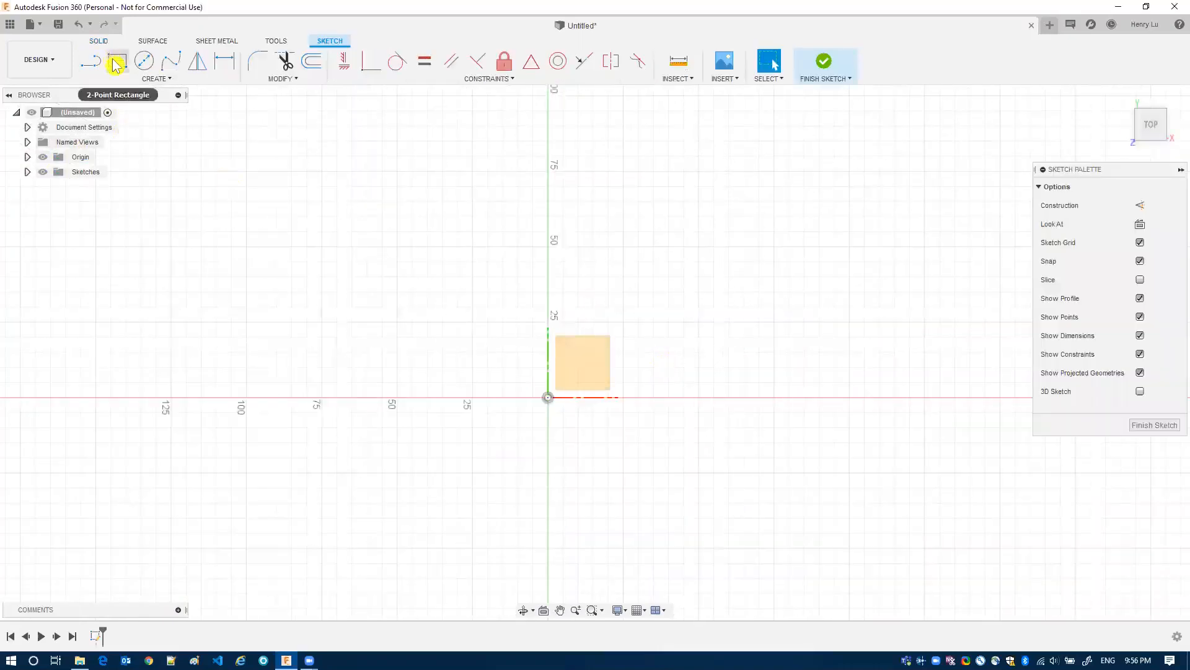
{"action": "left_click", "coordinate": [118, 61]}
{"action": "left_click", "coordinate": [446, 286]}
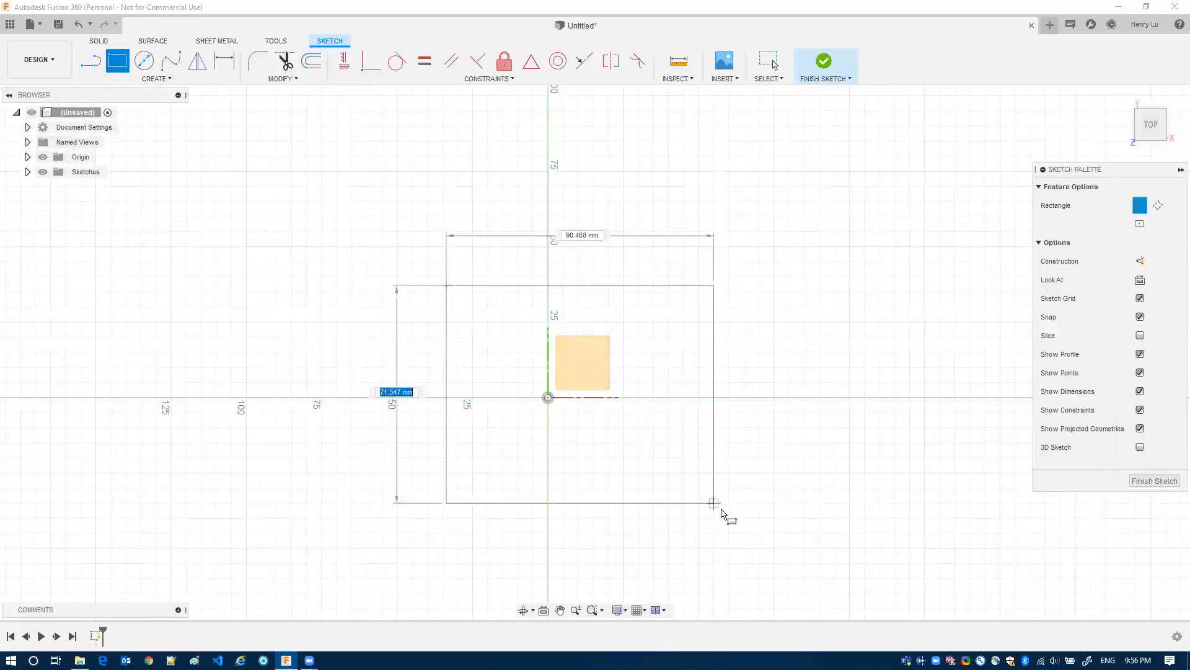
{"action": "left_click", "coordinate": [689, 520]}
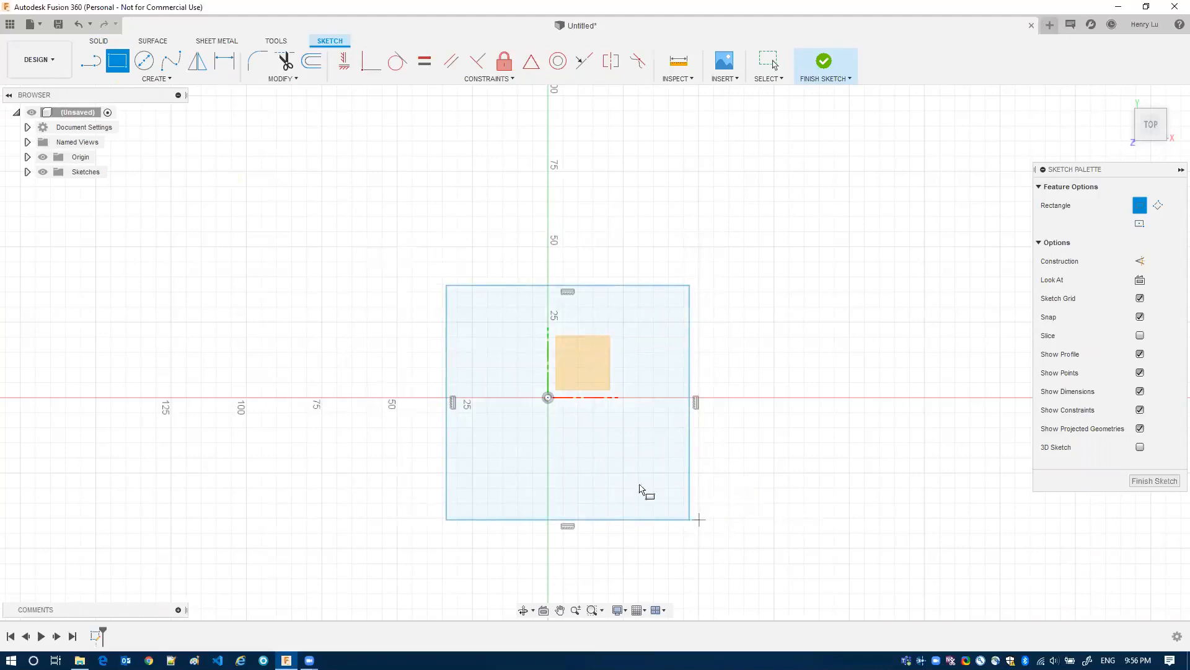
{"action": "left_click", "coordinate": [825, 65]}
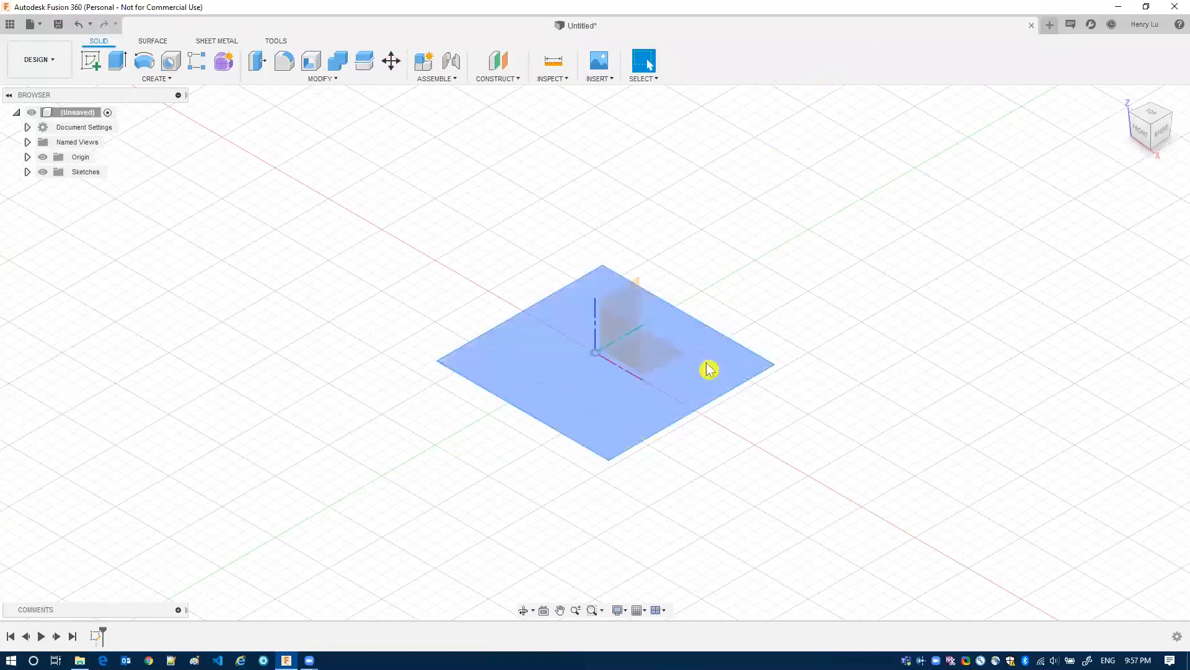
{"action": "left_click", "coordinate": [153, 81]}
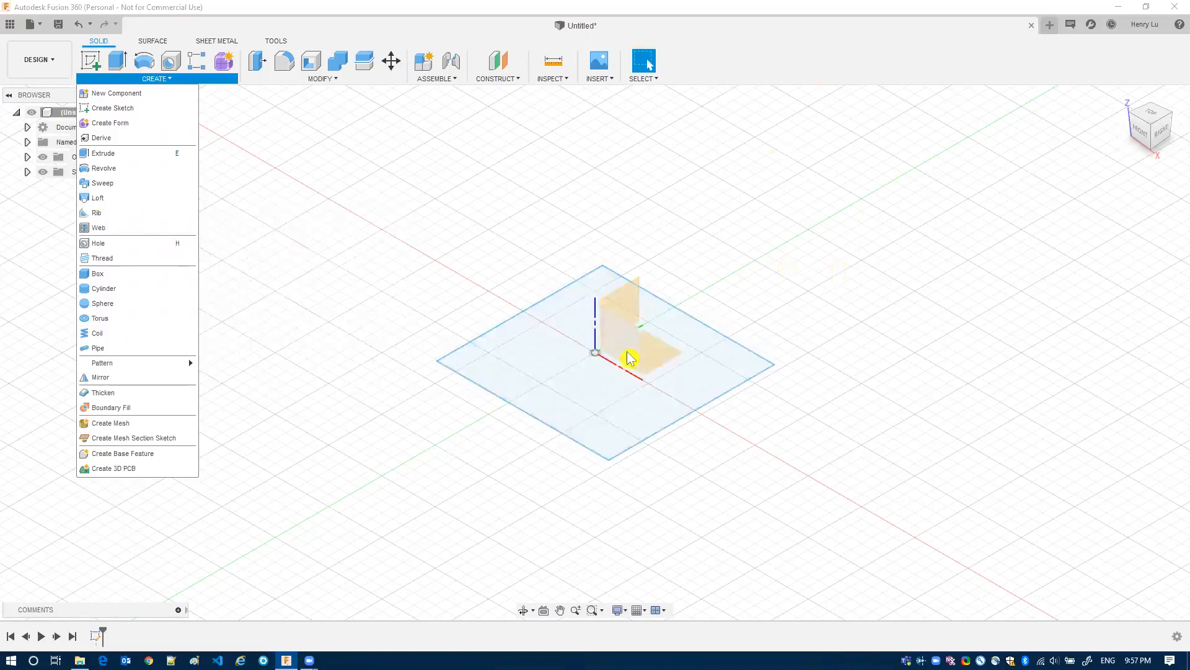
{"action": "left_click", "coordinate": [664, 360]}
{"action": "left_click", "coordinate": [664, 360]}
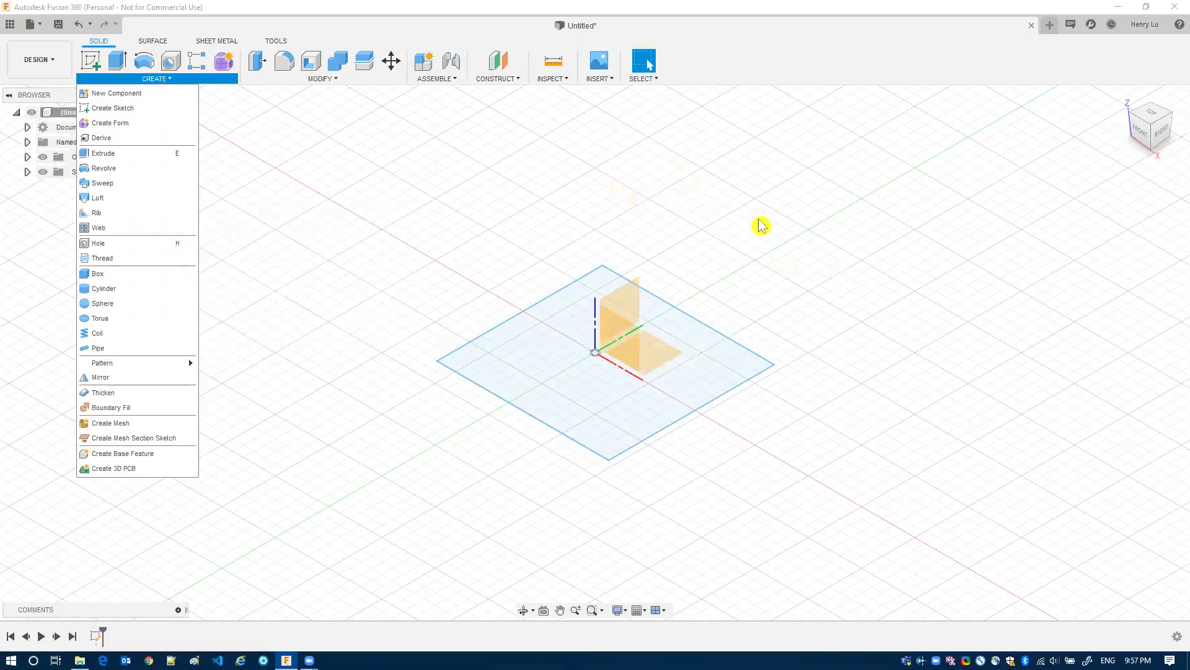
Create a construction plane offset 35 mm above the XY plane.
{"action": "left_click", "coordinate": [491, 82]}
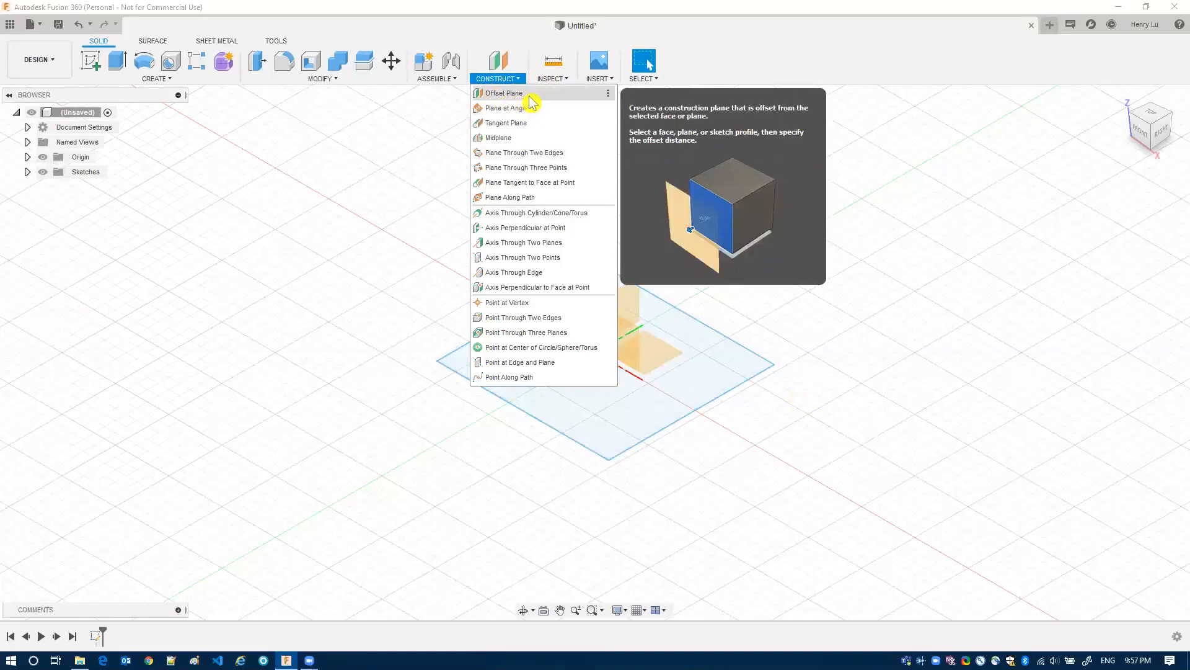
{"action": "left_click", "coordinate": [494, 96]}
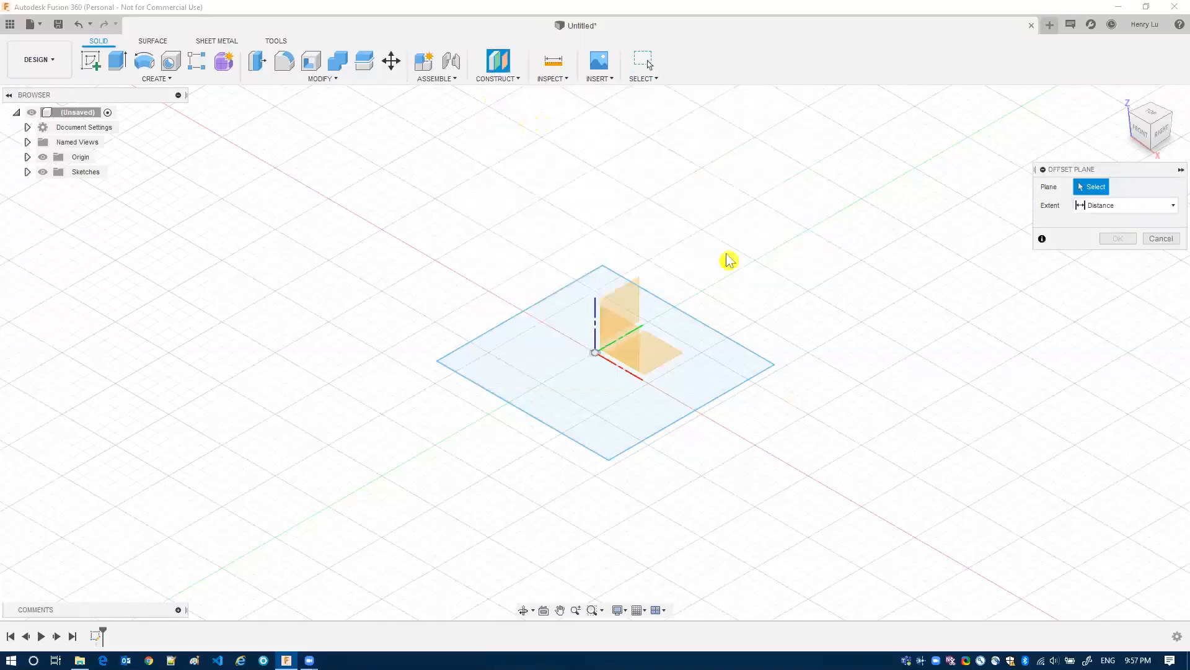
{"action": "left_click", "coordinate": [665, 359]}
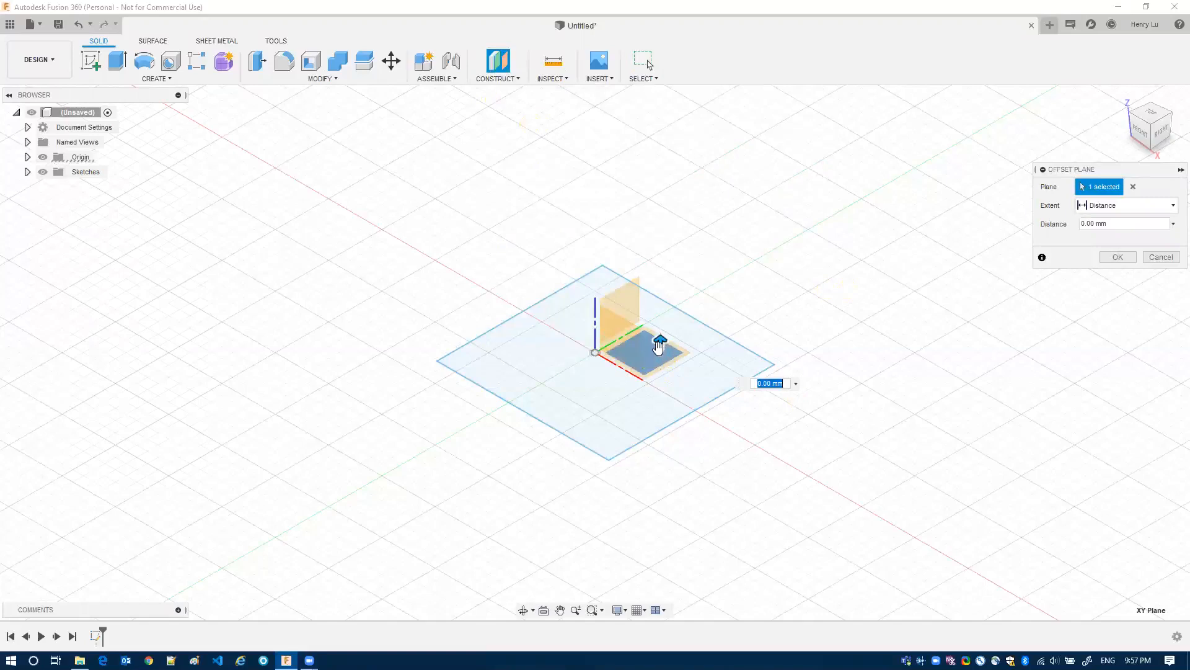
{"action": "left_click_drag", "start_coordinate": [661, 348], "coordinate": [661, 261]}
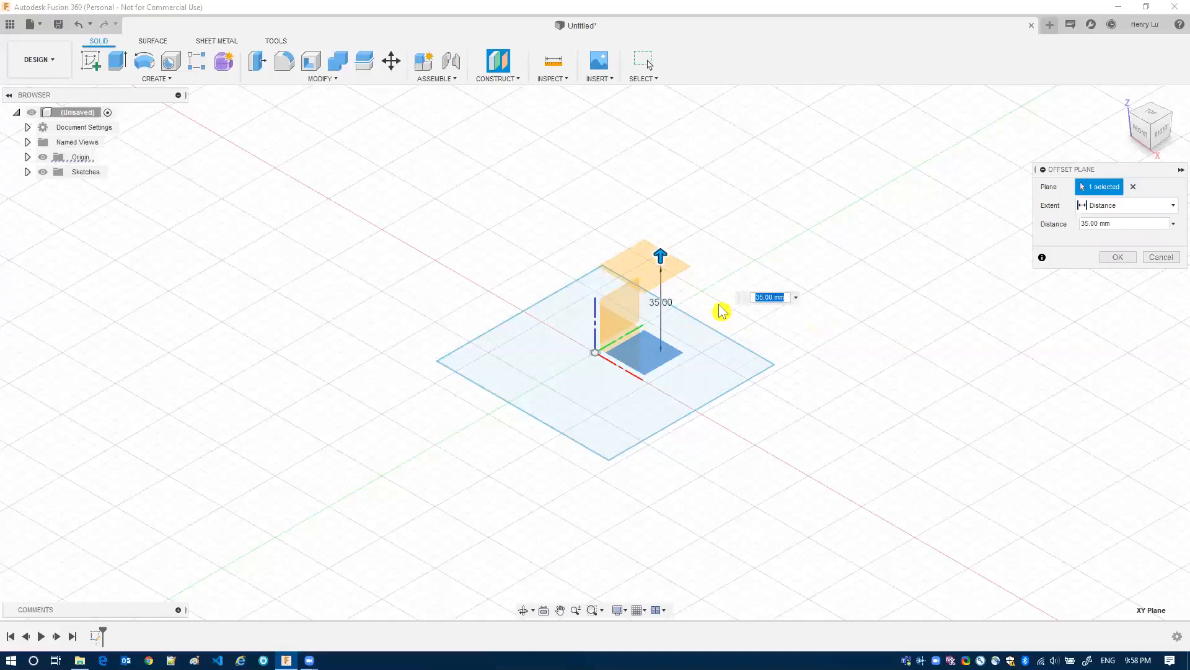
{"action": "left_click", "coordinate": [1120, 259]}
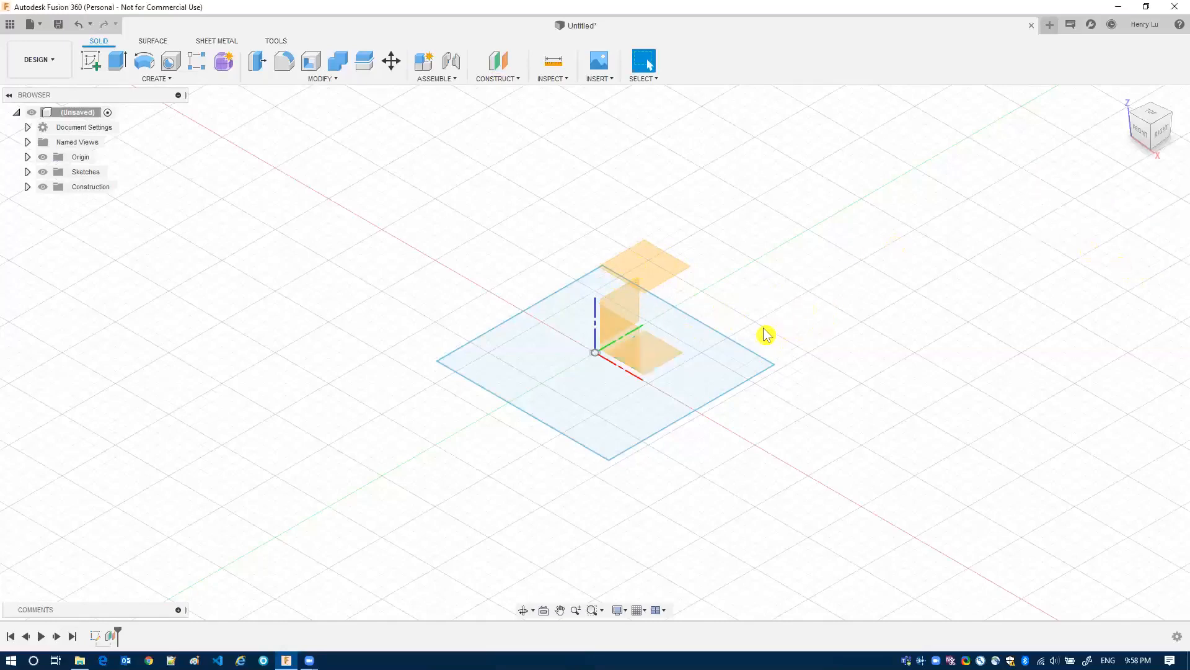
Sketch a center-diameter circle on the offset plane, centered near the rectangle's upper edge and beyond the origin, and finish the sketch.
{"action": "mouse_move", "coordinate": [760, 324]}
{"action": "middle_mouse_down", "text": "shift"}
{"action": "mouse_move", "coordinate": [749, 311]}
{"action": "mouse_move", "coordinate": [744, 322]}
{"action": "middle_mouse_up", "text": "shift"}
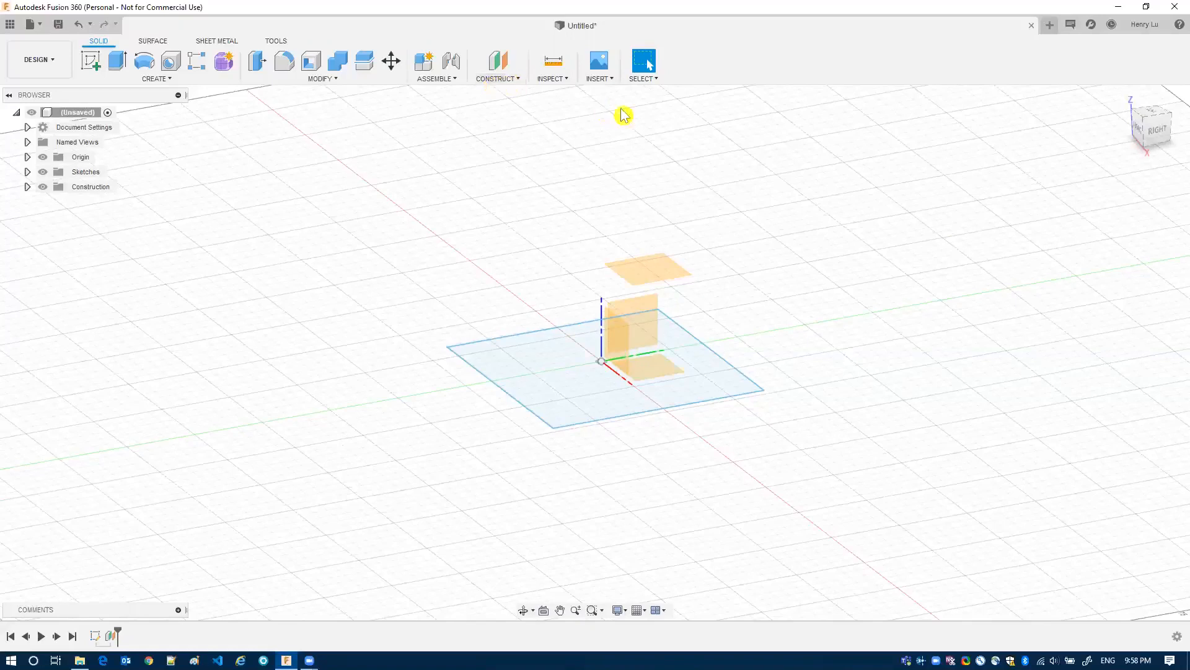
{"action": "left_click", "coordinate": [98, 66]}
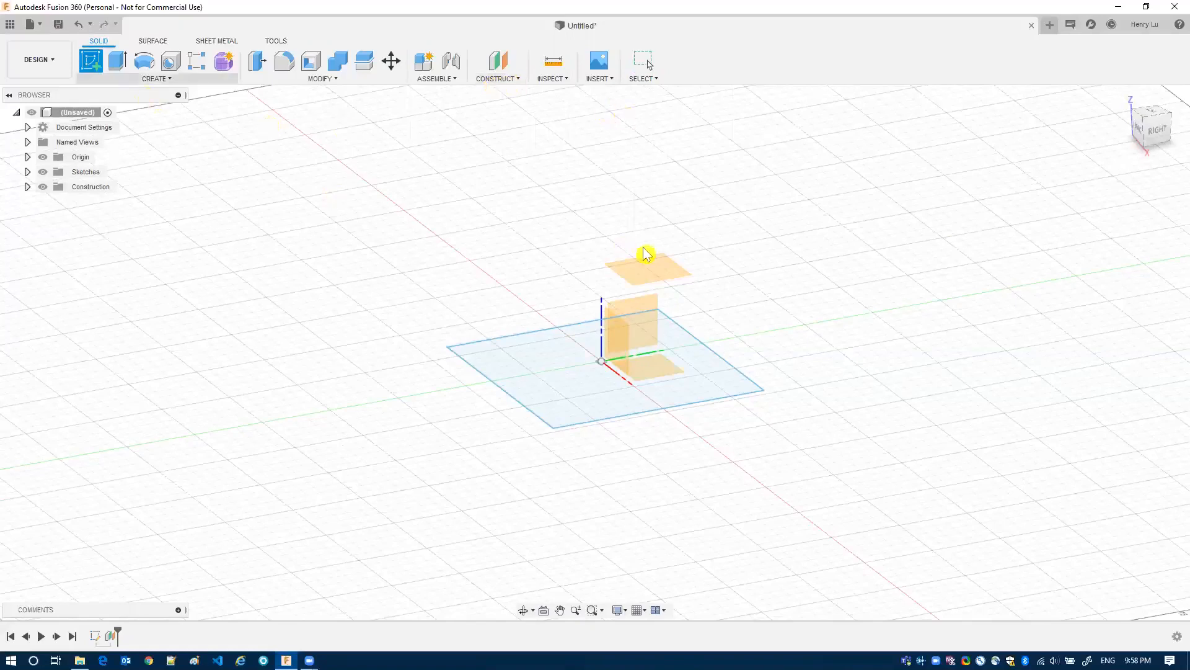
{"action": "left_click", "coordinate": [656, 278]}
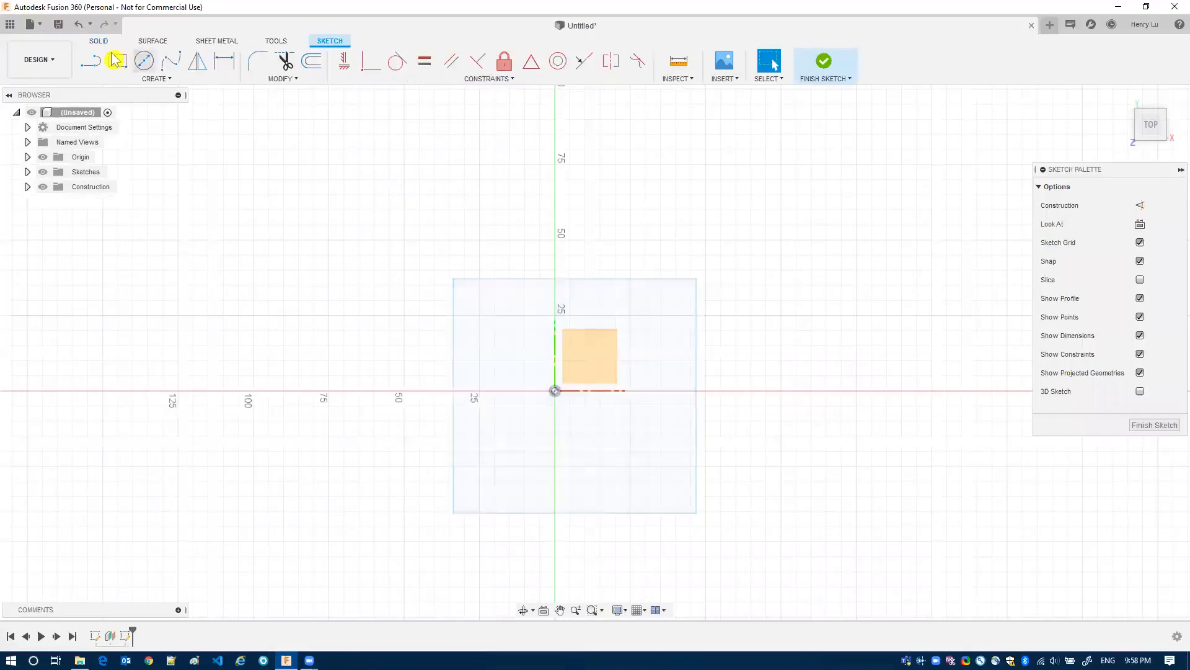
{"action": "left_click", "coordinate": [147, 66]}
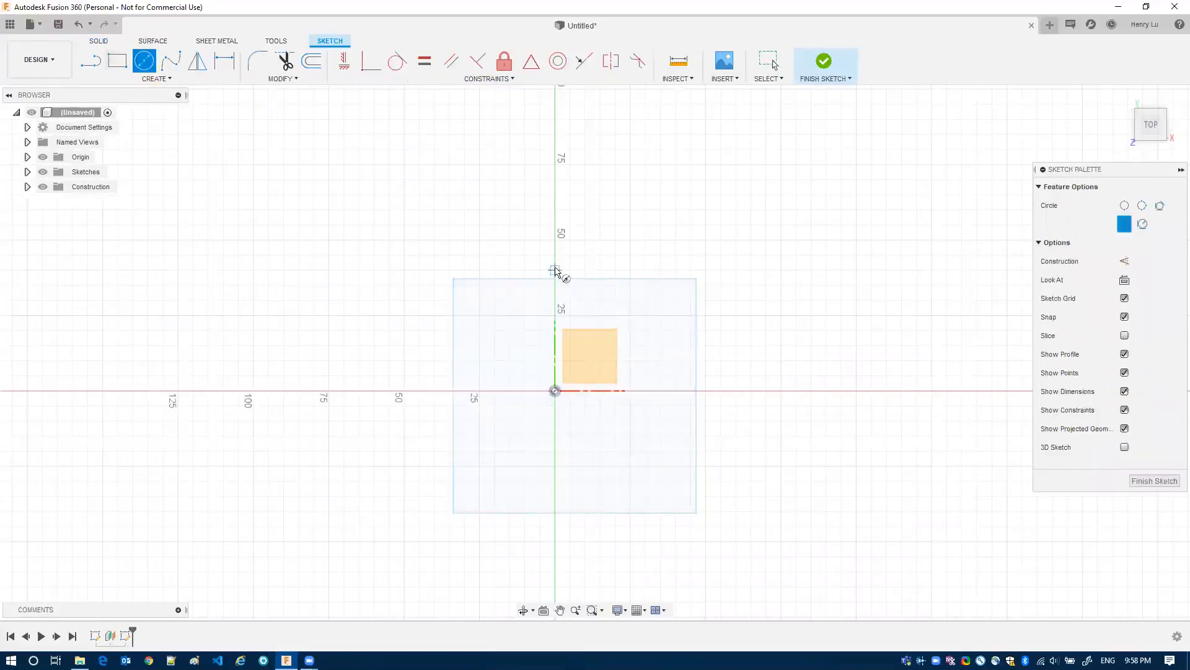
{"action": "left_click", "coordinate": [600, 286]}
{"action": "left_click", "coordinate": [697, 383]}
{"action": "left_click", "coordinate": [837, 69]}
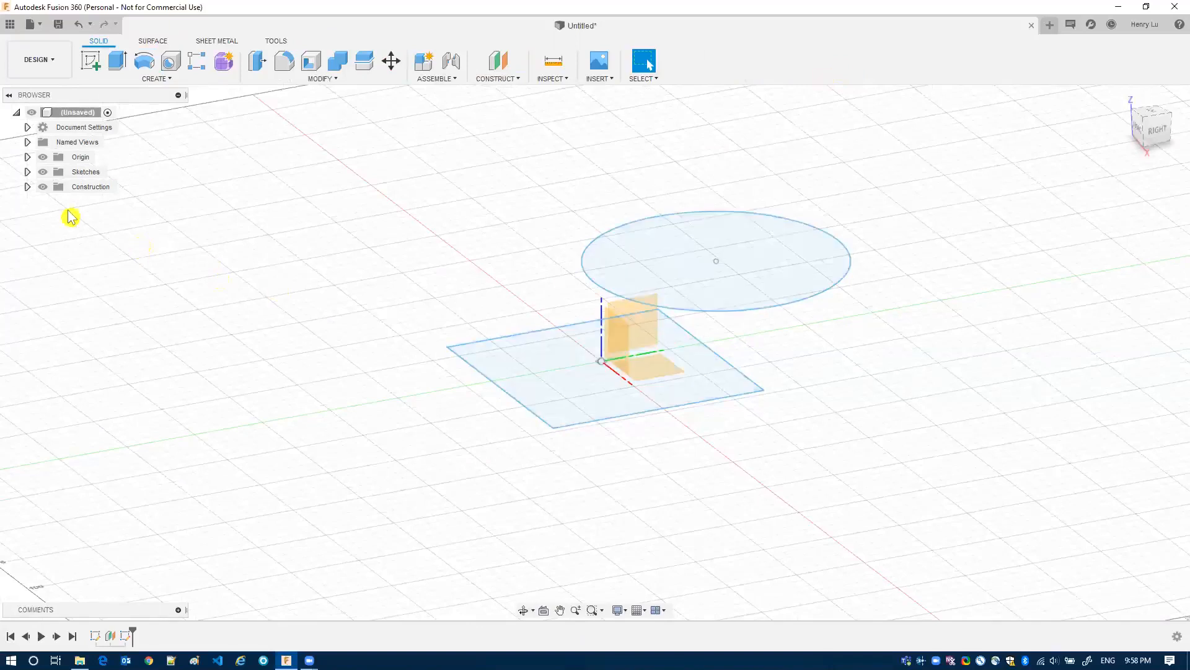
{"action": "left_click", "coordinate": [717, 261]}
Make the hidden offset construction plane Plane1 visible again.
{"action": "left_click", "coordinate": [27, 187]}
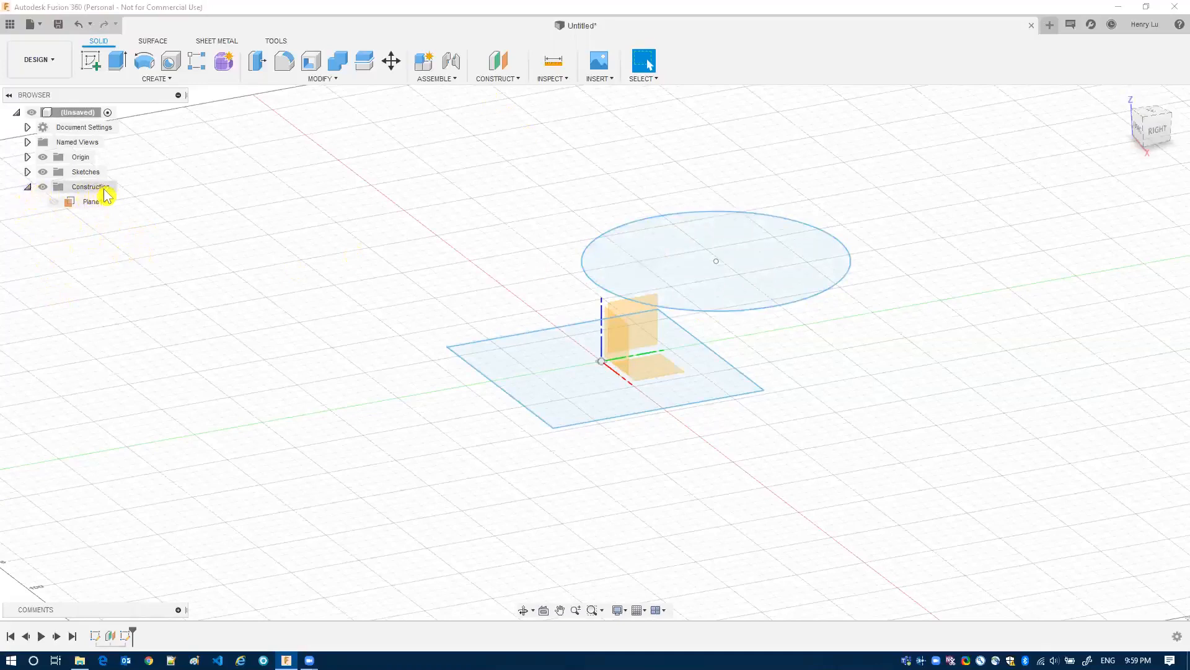
{"action": "left_click", "coordinate": [54, 204]}
{"action": "left_click", "coordinate": [51, 201]}
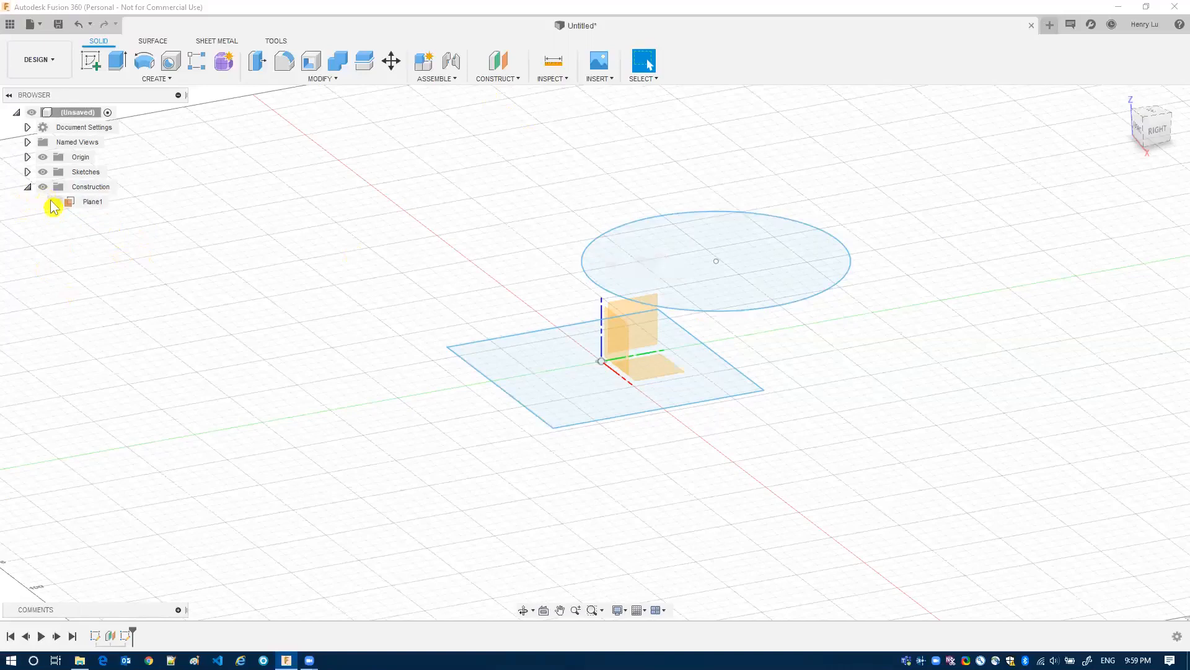
{"action": "left_click", "coordinate": [60, 205]}
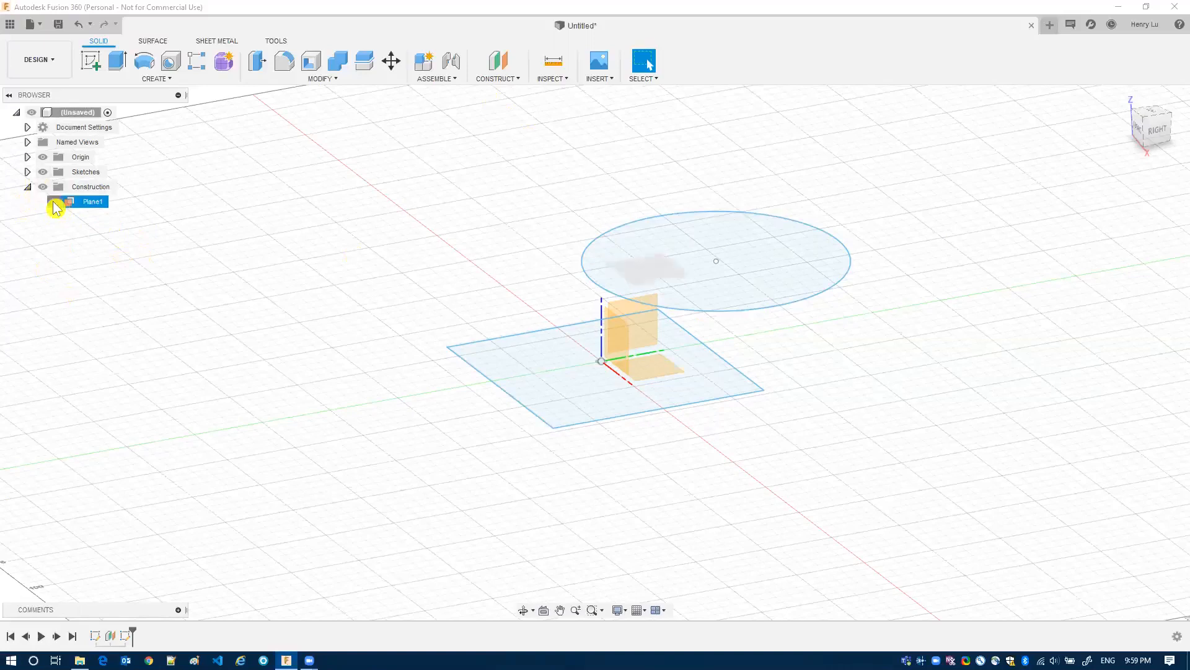
{"action": "left_click", "coordinate": [54, 201]}
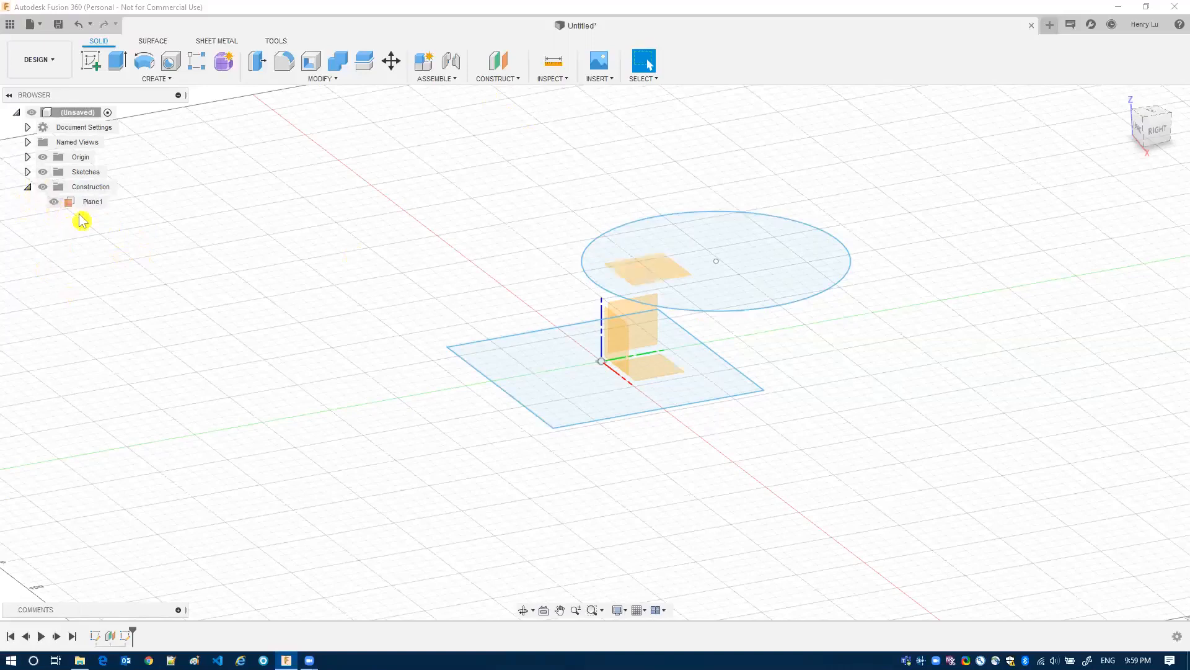
{"action": "left_click", "coordinate": [675, 265]}
{"action": "left_click", "coordinate": [639, 285]}
Loft a new solid body from the rectangle profile to the circle profile.
{"action": "left_click", "coordinate": [160, 82]}
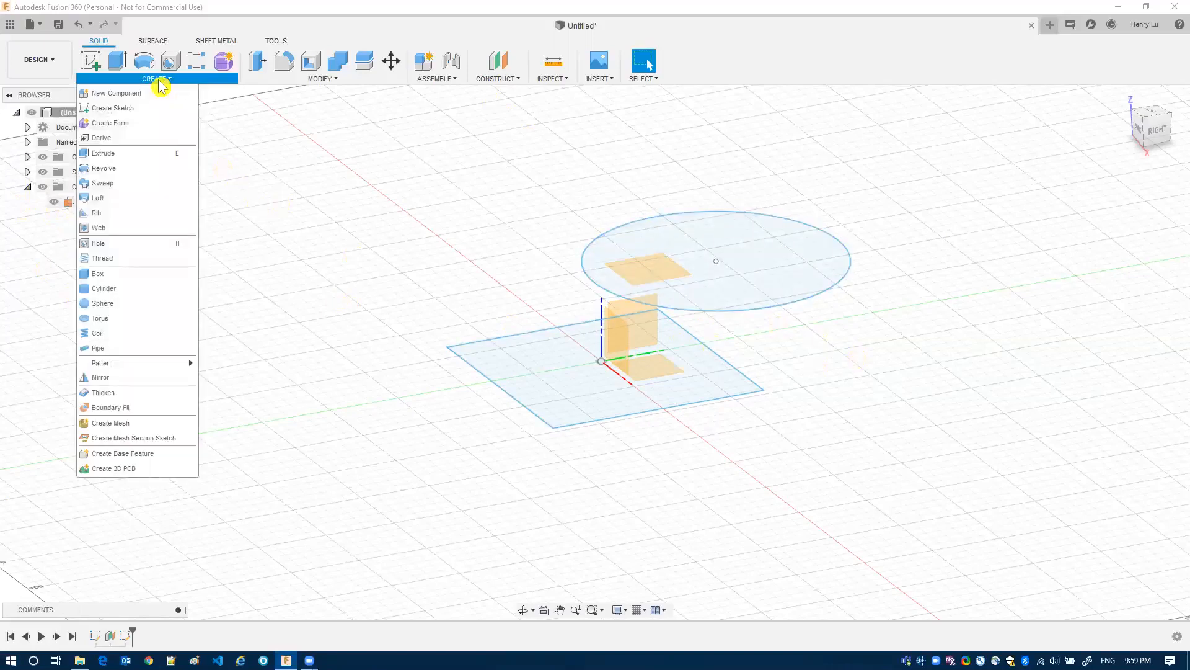
{"action": "left_click", "coordinate": [98, 198]}
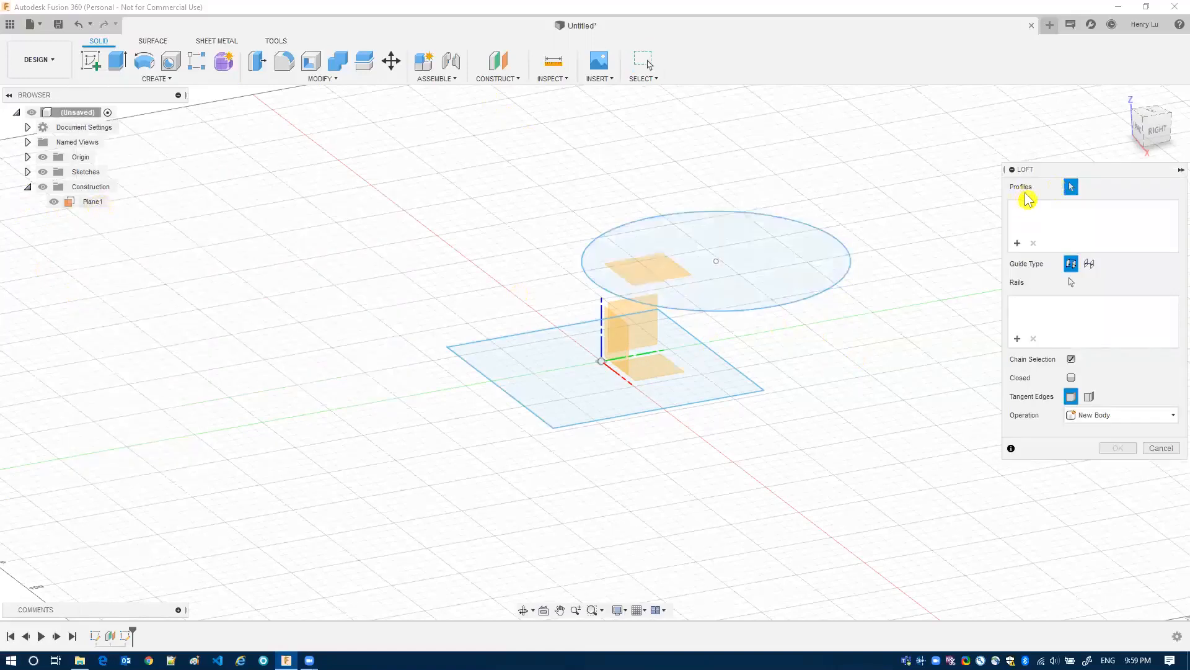
{"action": "left_click", "coordinate": [576, 395]}
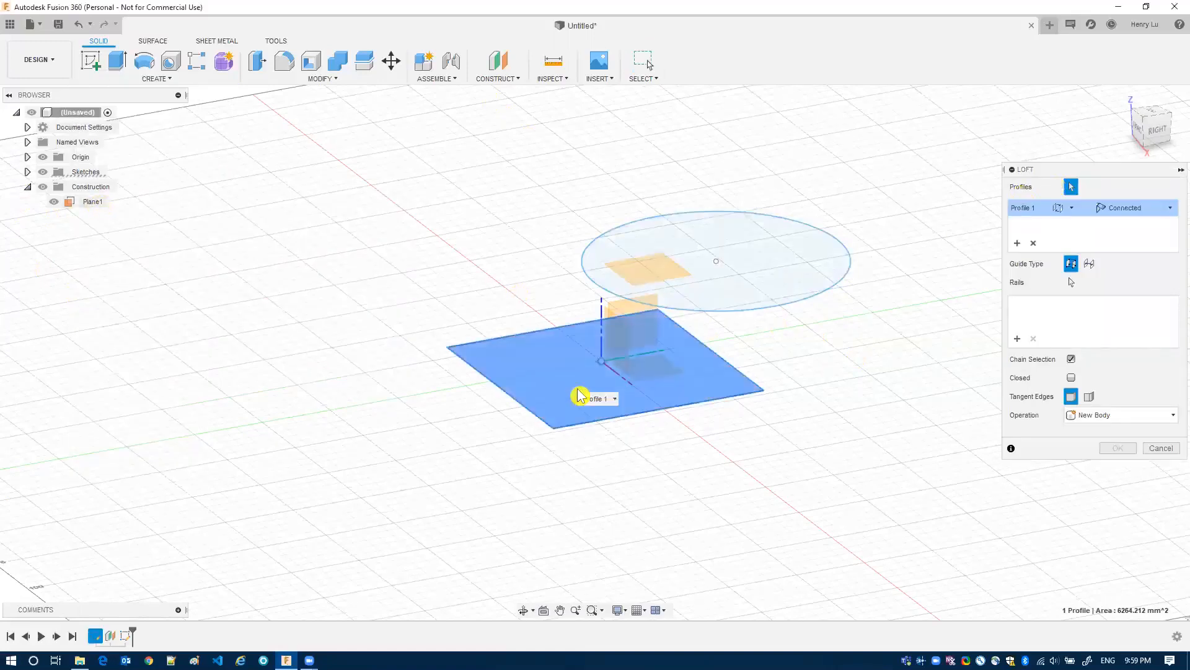
{"action": "left_click", "coordinate": [774, 265]}
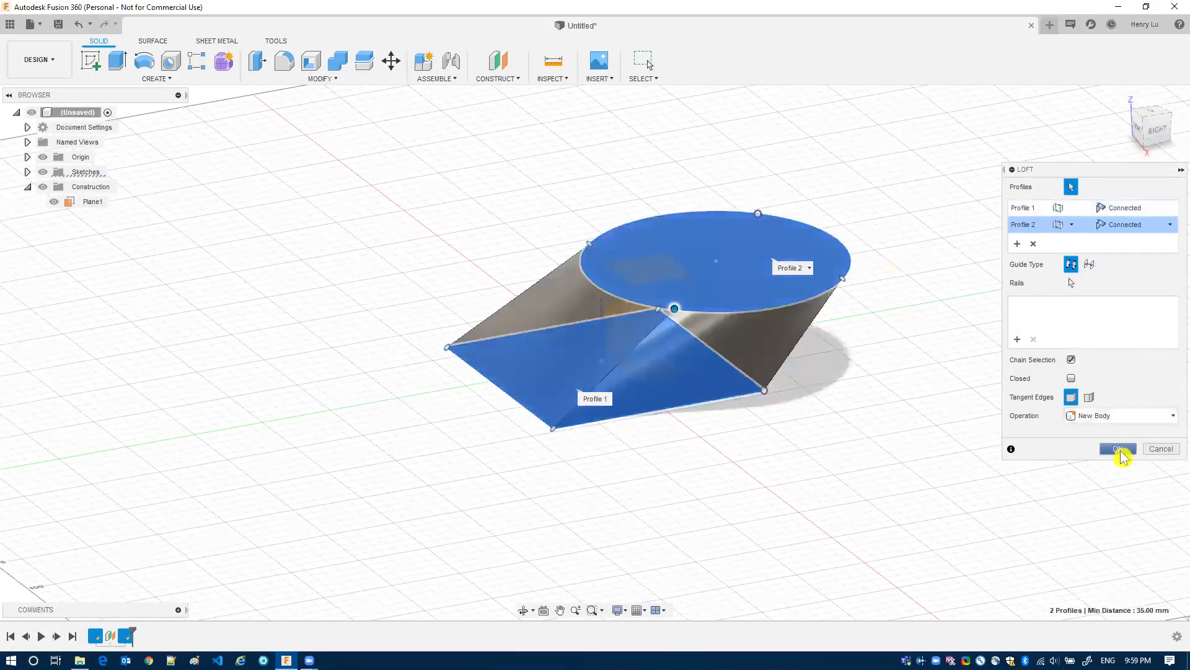
{"action": "left_click", "coordinate": [1118, 448]}
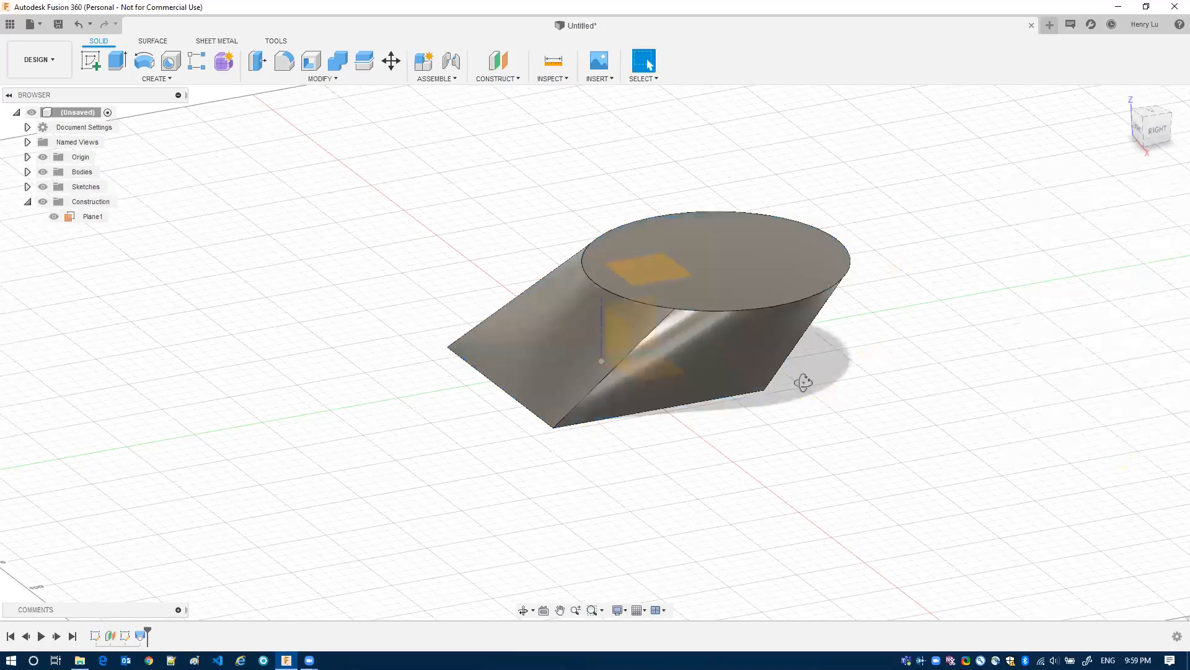
{"action": "middle_click_drag", "start_coordinate": [798, 369], "coordinate": [681, 403], "text": "shift"}
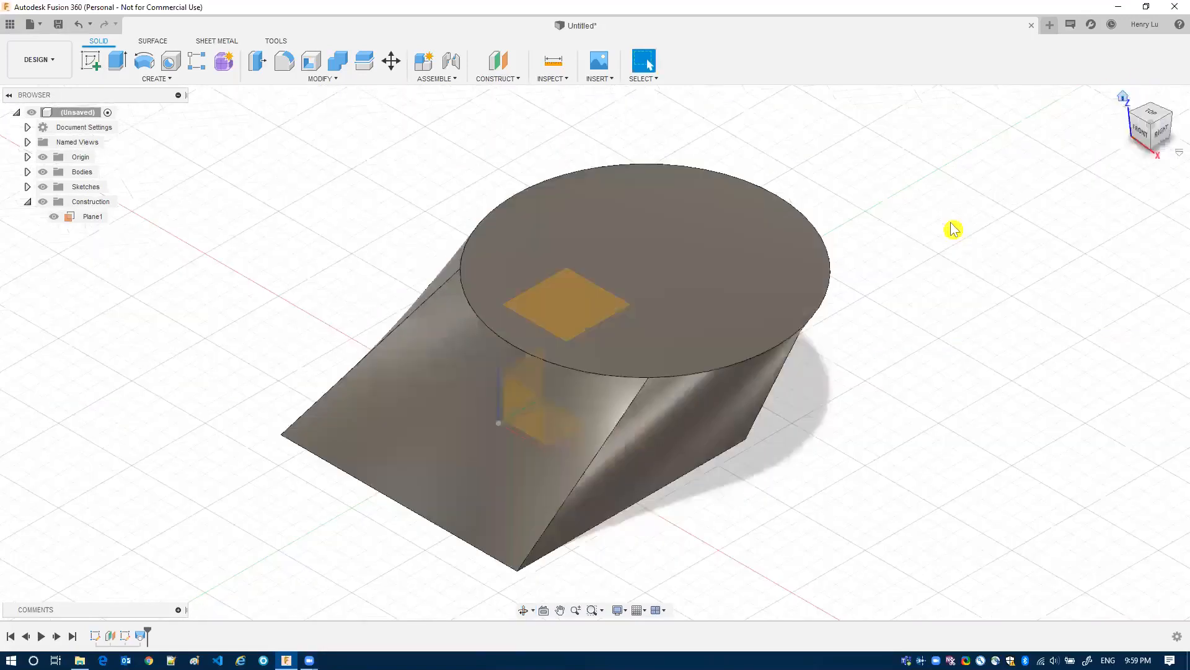
{"action": "scroll", "coordinate": [889, 247], "scroll_direction": "down", "scroll_amount": 3}
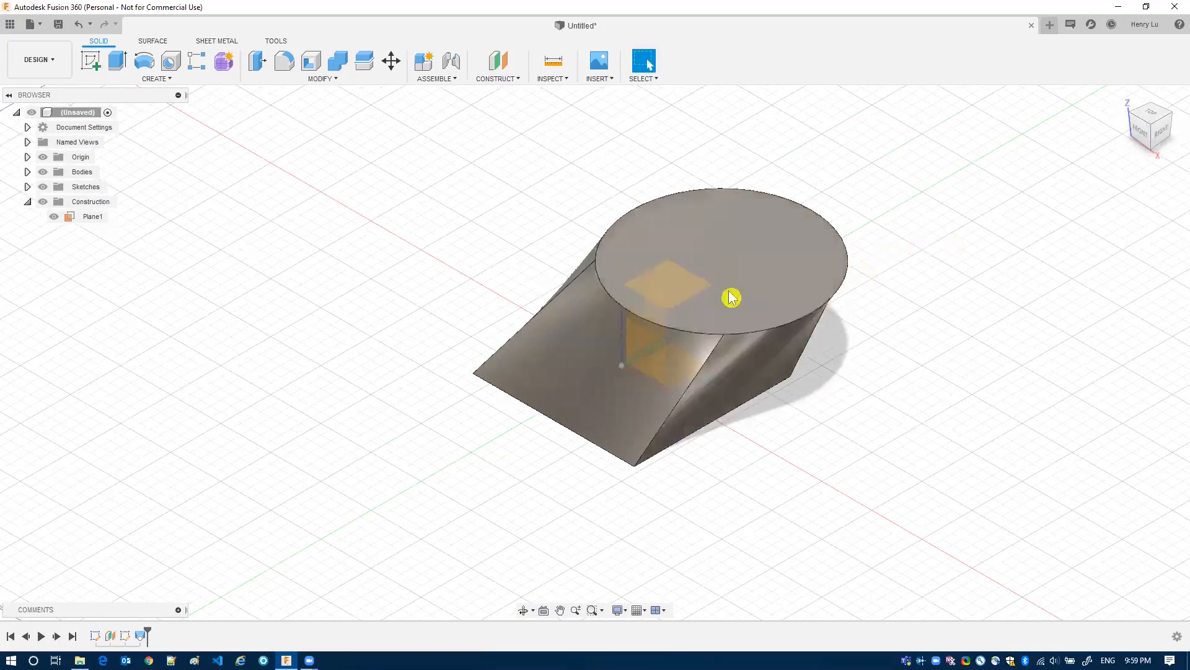
{"action": "left_click", "coordinate": [682, 283]}
{"action": "key", "text": "Escape"}
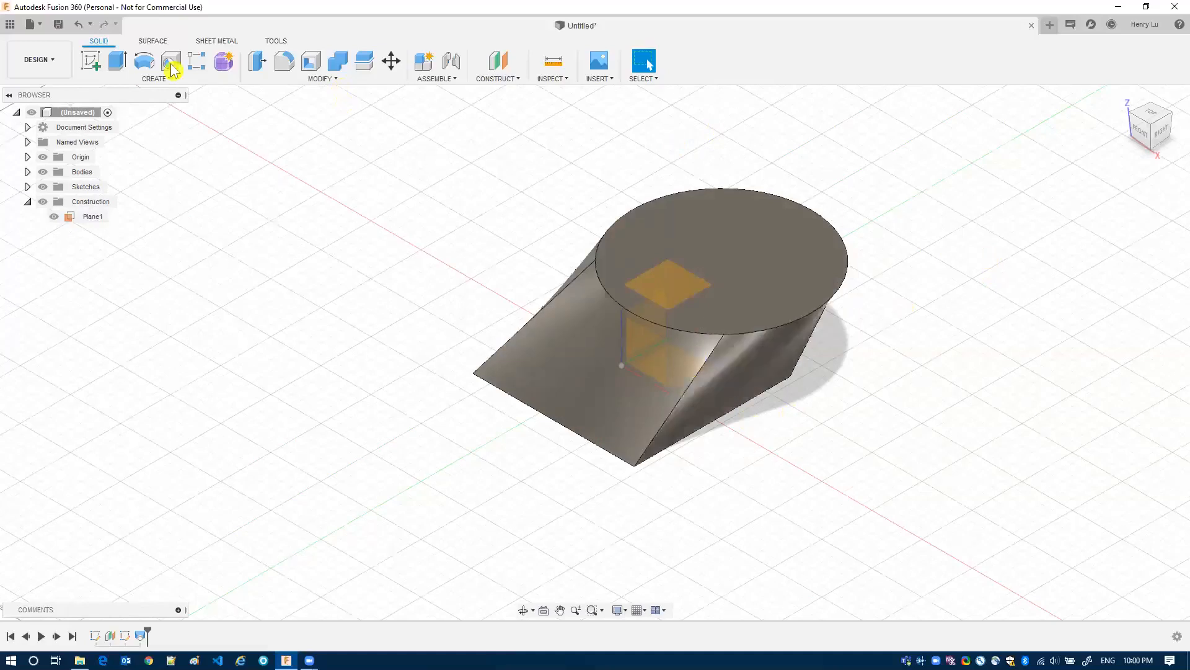
Save the design as "loft-1 example" in the Design Project location and close it.
{"action": "left_click", "coordinate": [58, 25]}
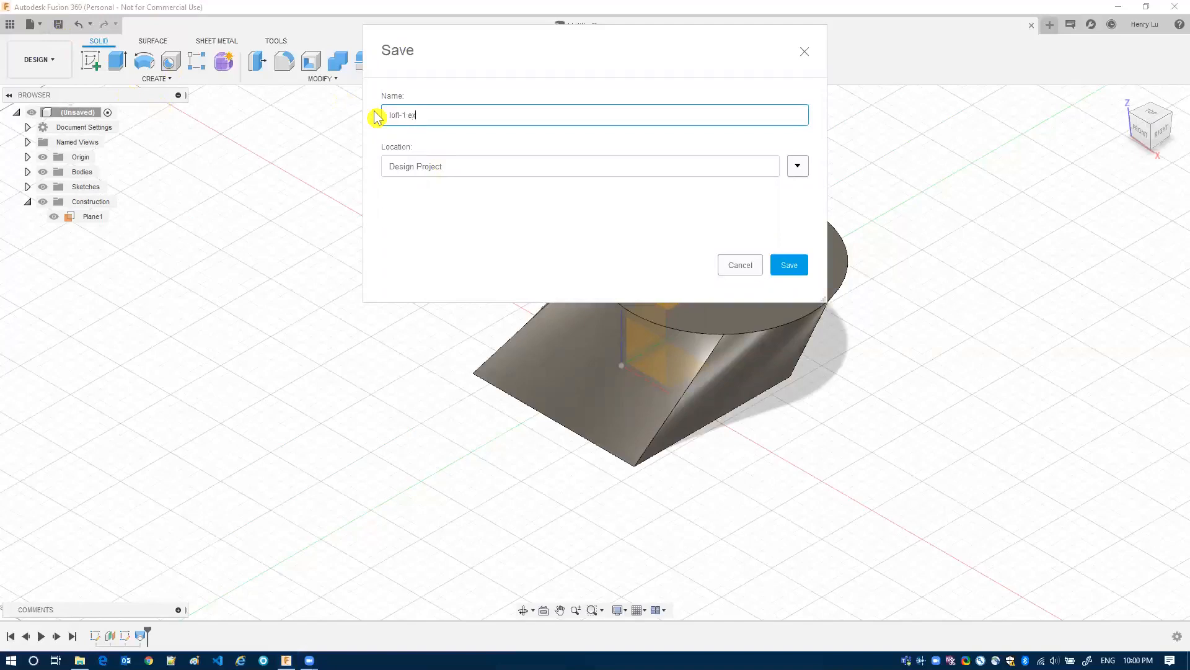
{"action": "type", "text": "loft-1 example"}
{"action": "left_click", "coordinate": [789, 264]}
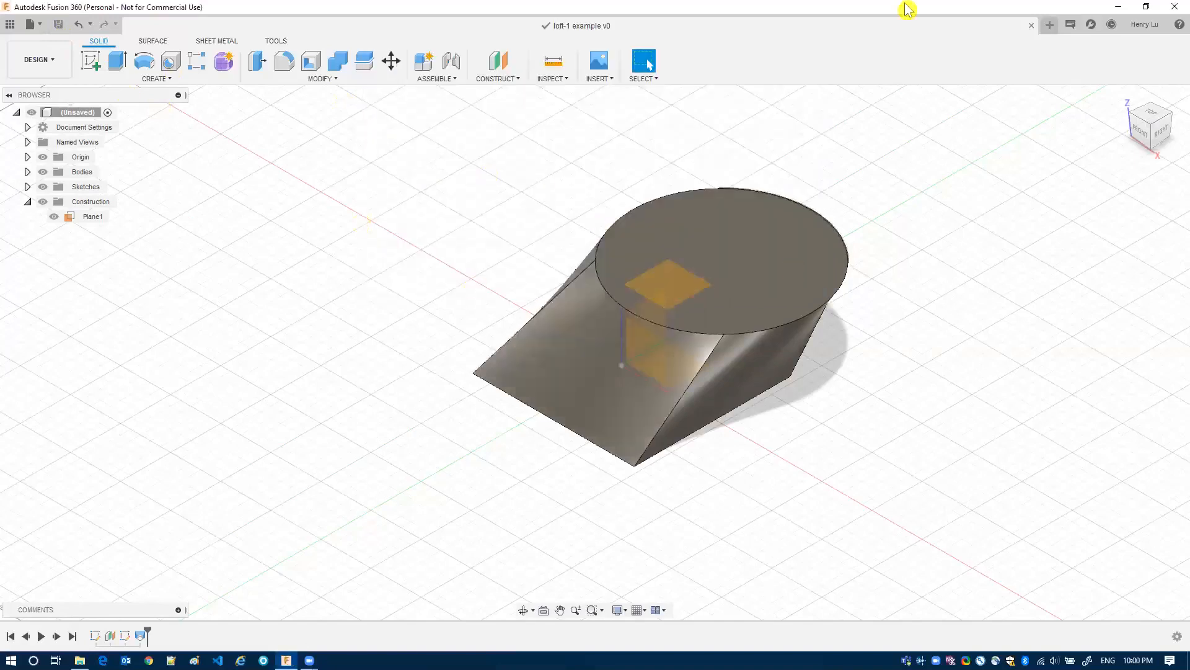
{"action": "left_click", "coordinate": [1032, 25]}
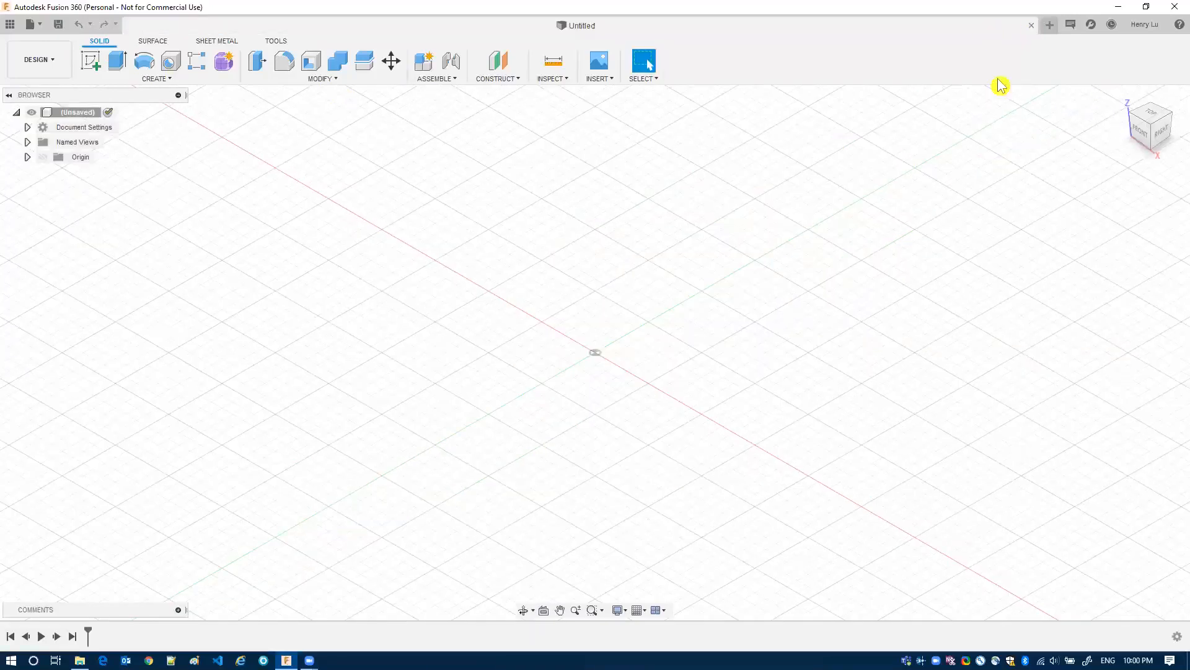
Make the origin planes and axes visible in the new design.
{"action": "left_click", "coordinate": [43, 157]}
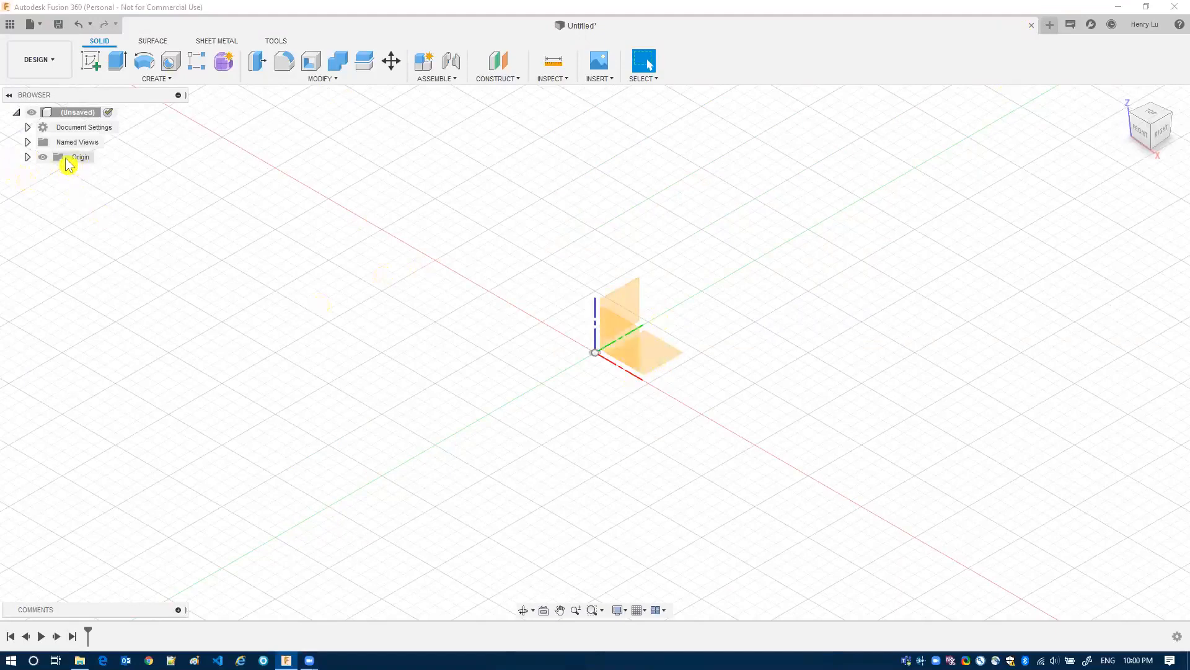
{"action": "left_click", "coordinate": [42, 157]}
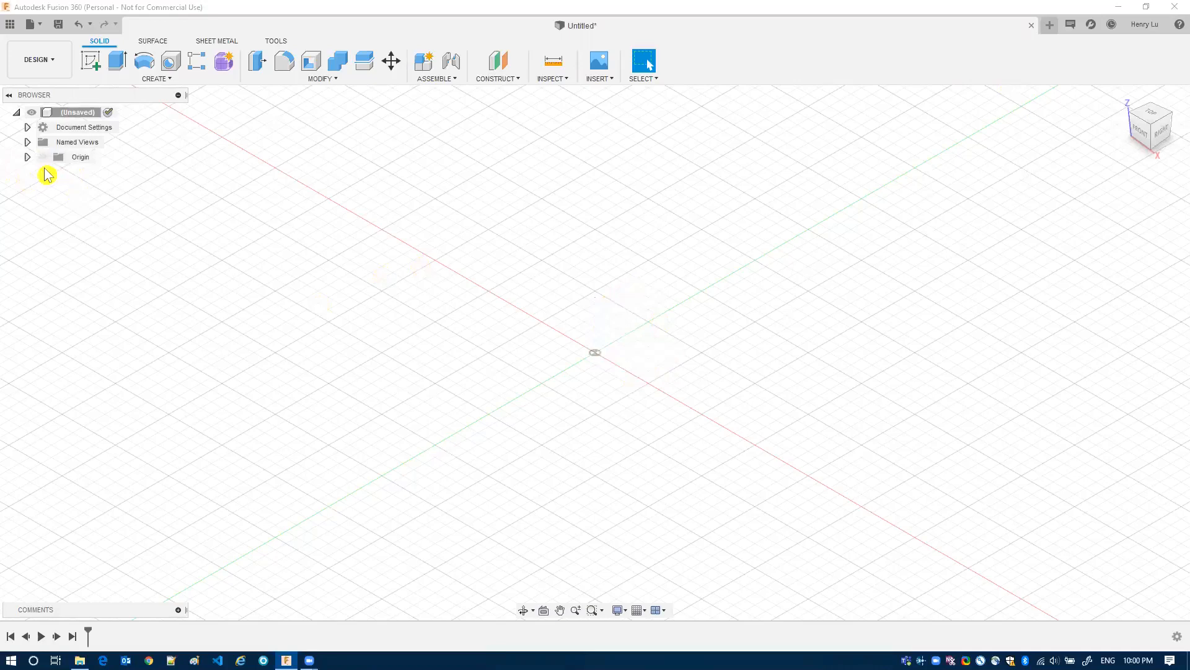
{"action": "left_click", "coordinate": [43, 157]}
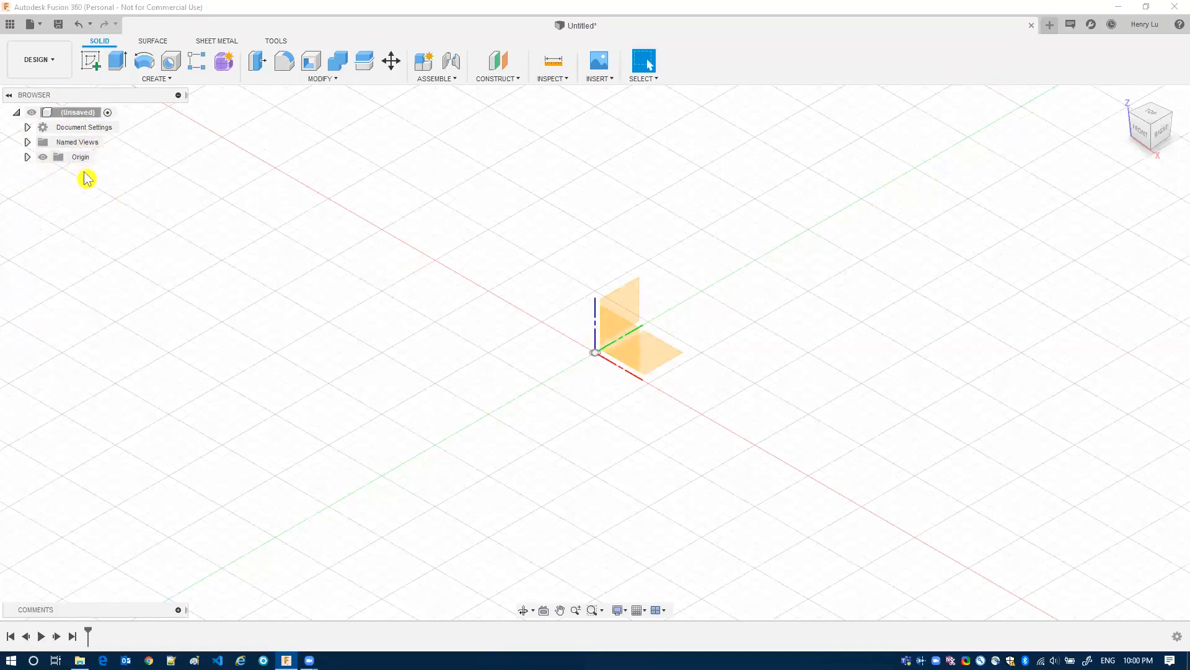
Sketch a 100 mm diameter circle centered on the origin on the horizontal XY plane and finish the sketch.
{"action": "left_click", "coordinate": [90, 61]}
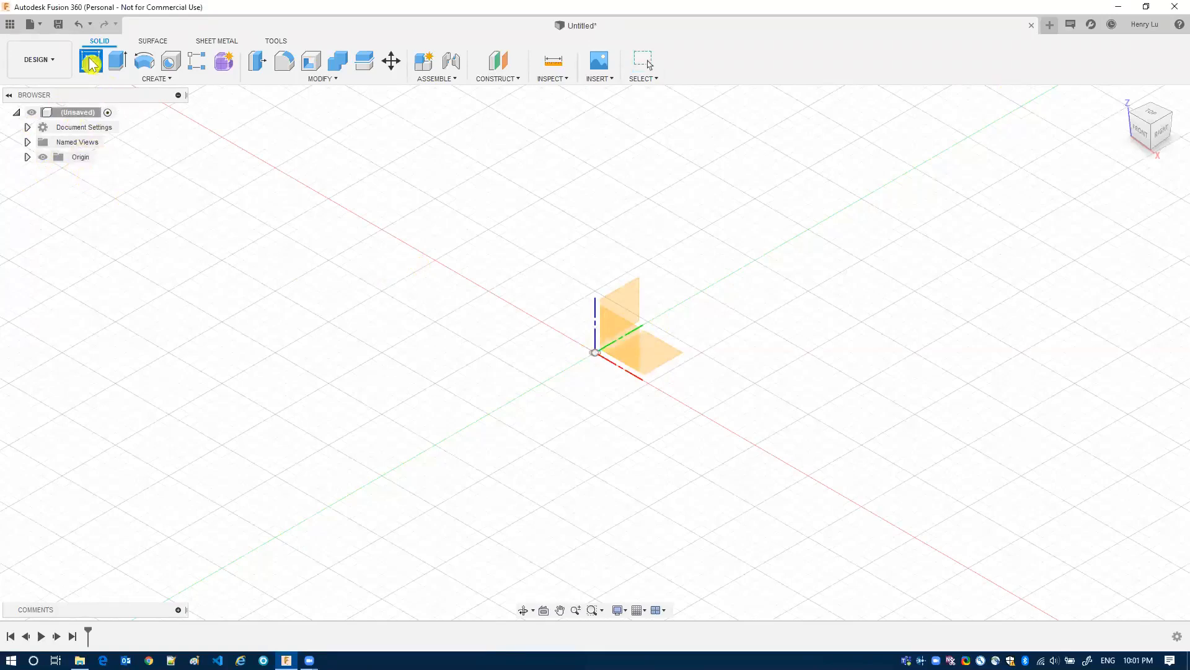
{"action": "left_click", "coordinate": [666, 356]}
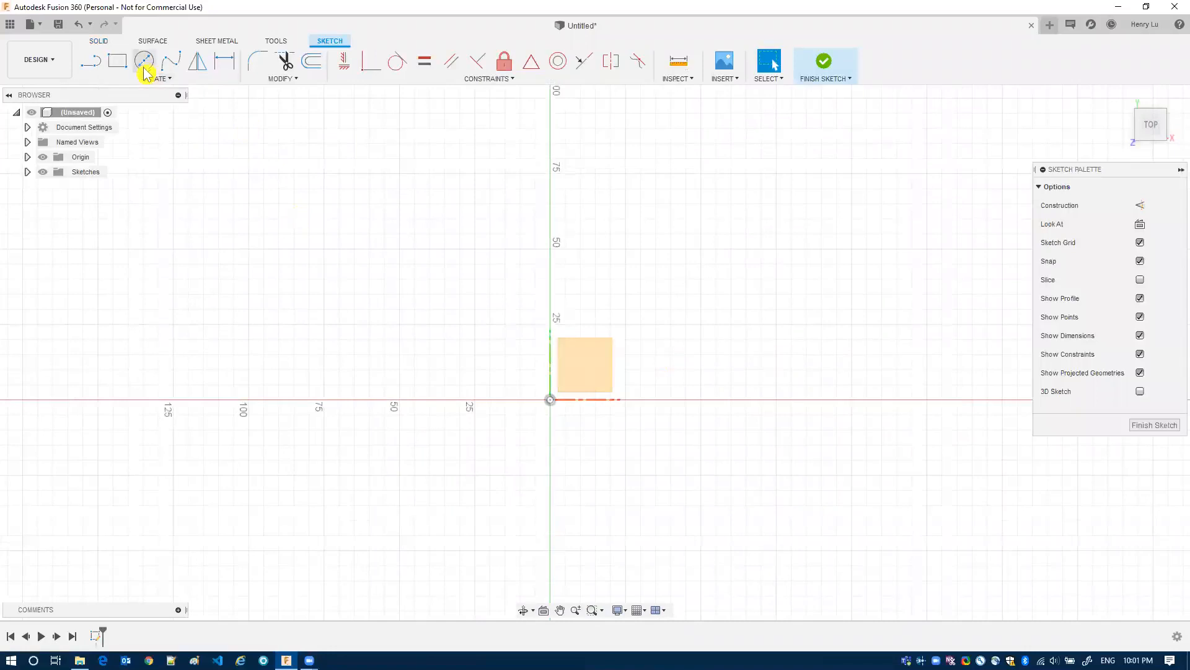
{"action": "left_click", "coordinate": [144, 67]}
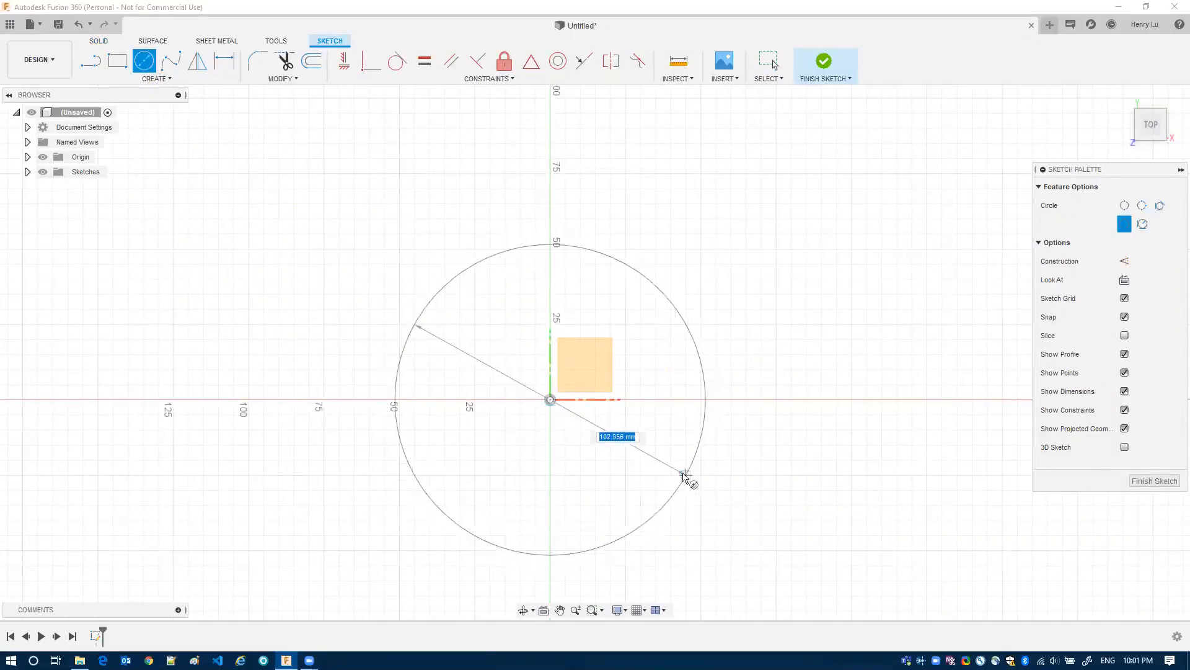
{"action": "key", "text": "Tab"}
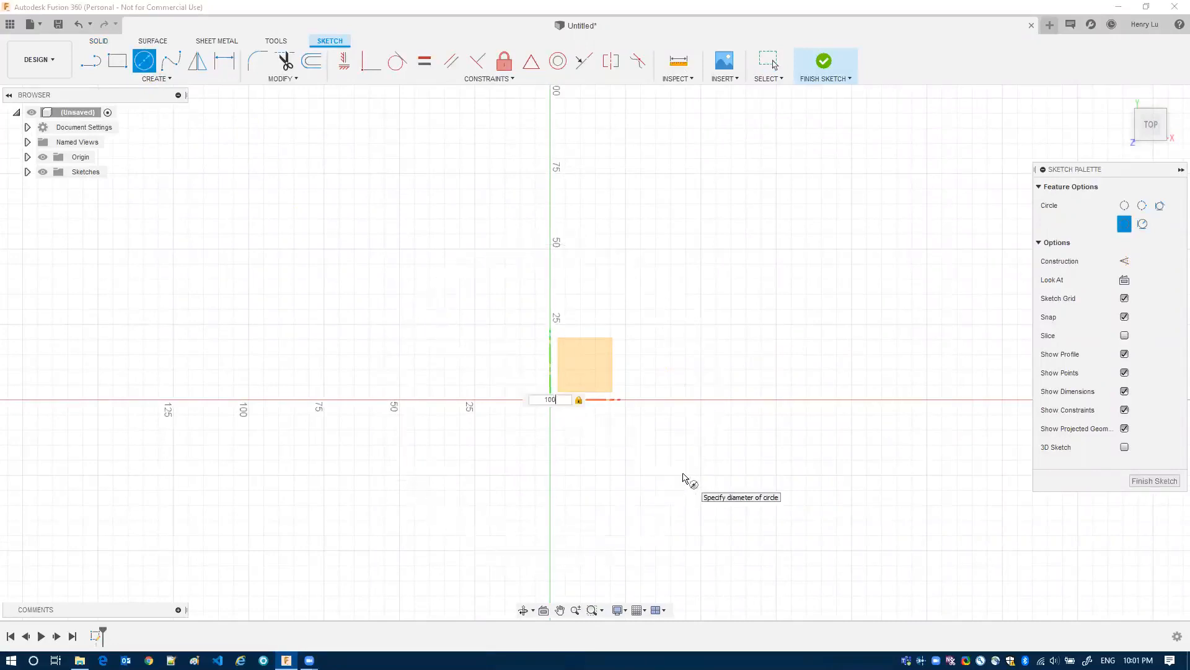
{"action": "key", "text": "Return"}
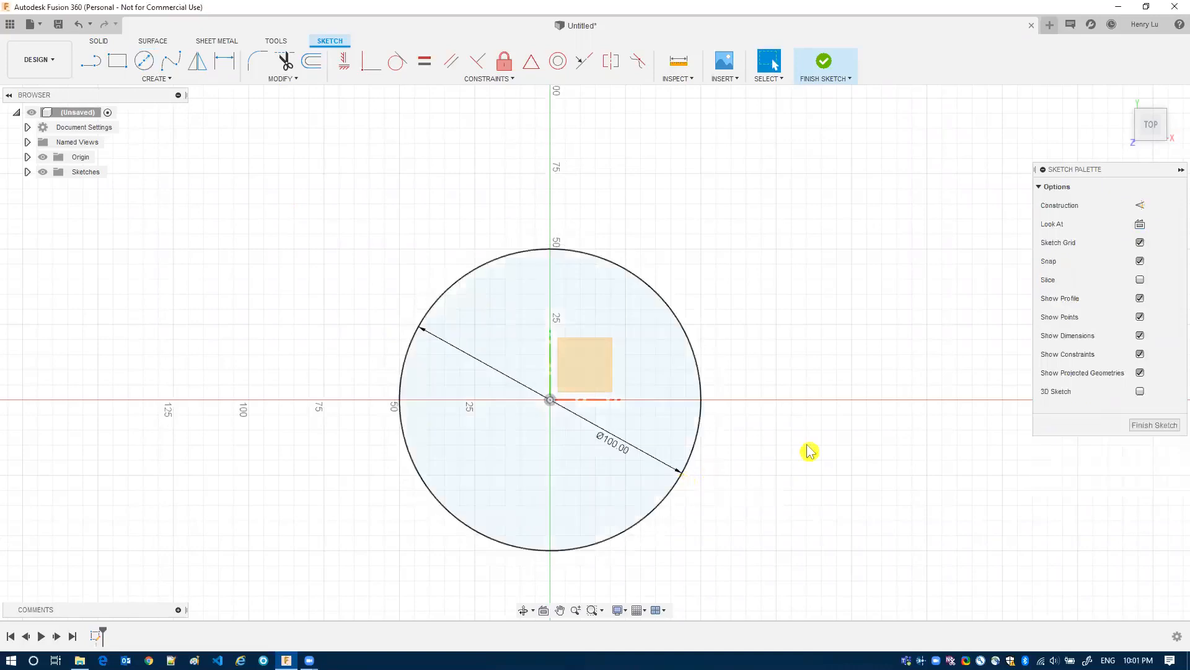
{"action": "left_click", "coordinate": [834, 72]}
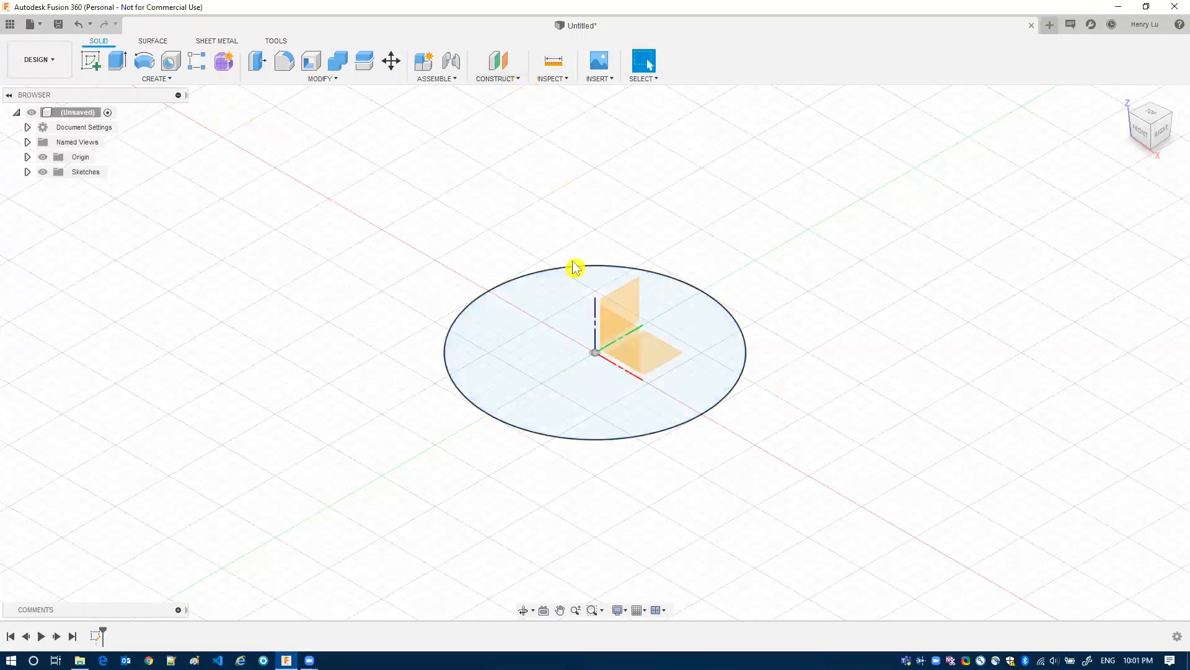
Create a construction plane offset 40 mm above the XY plane.
{"action": "left_click", "coordinate": [508, 82]}
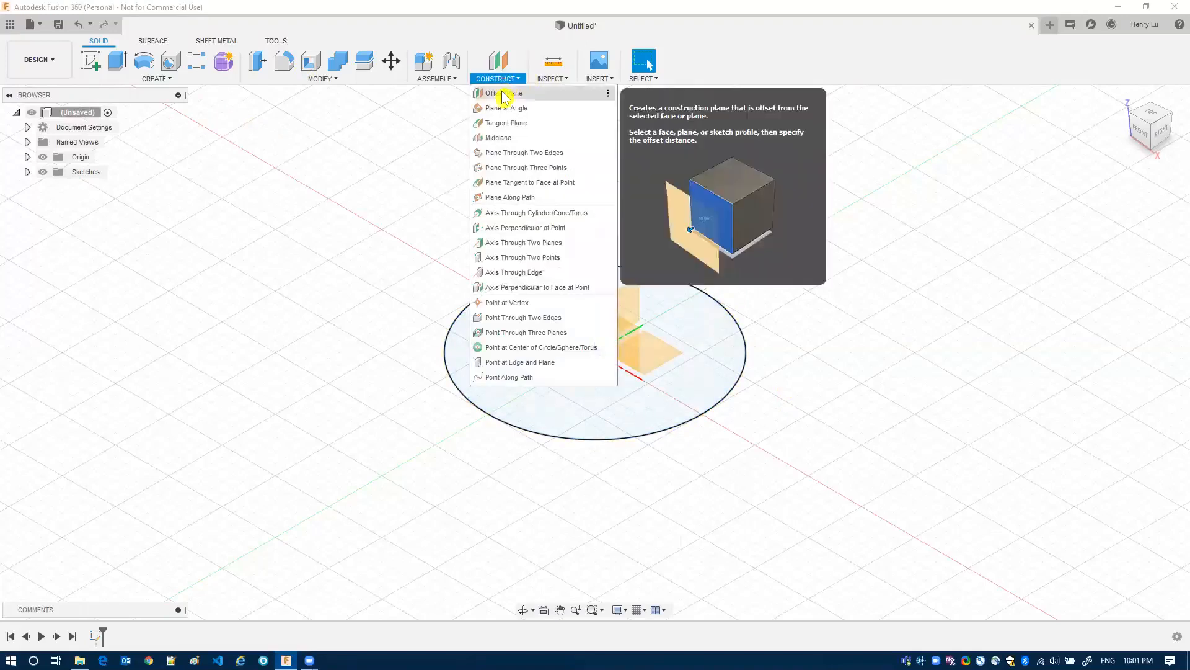
{"action": "left_click", "coordinate": [504, 96]}
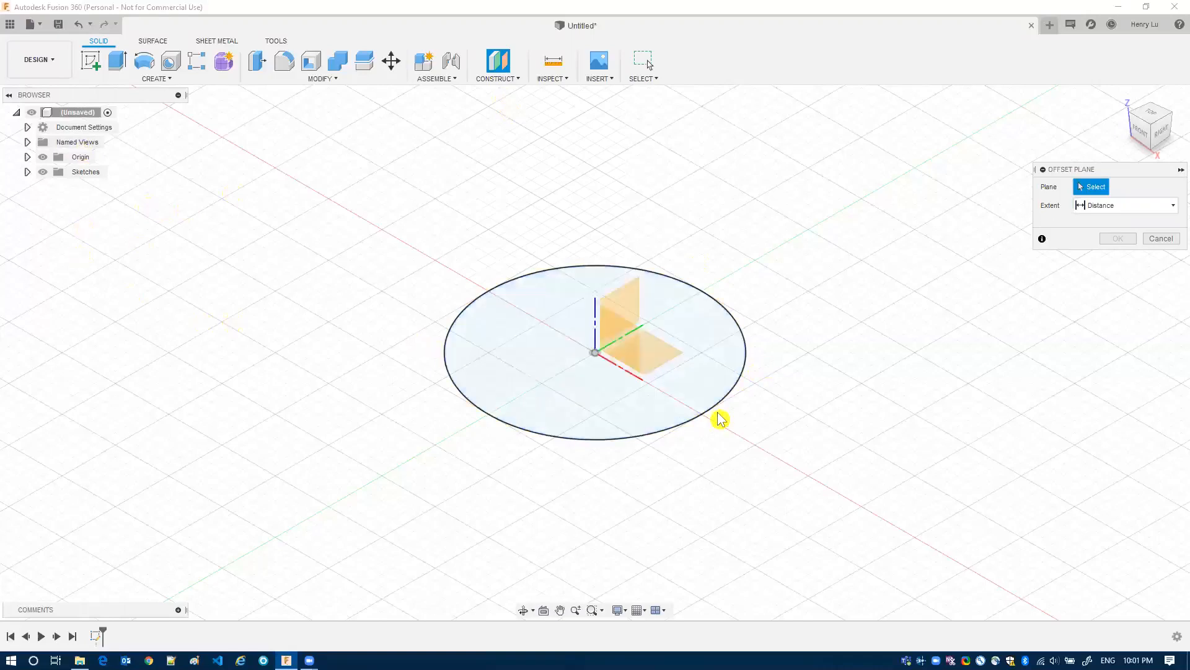
{"action": "middle_click_drag", "start_coordinate": [717, 411], "coordinate": [641, 363], "text": "shift"}
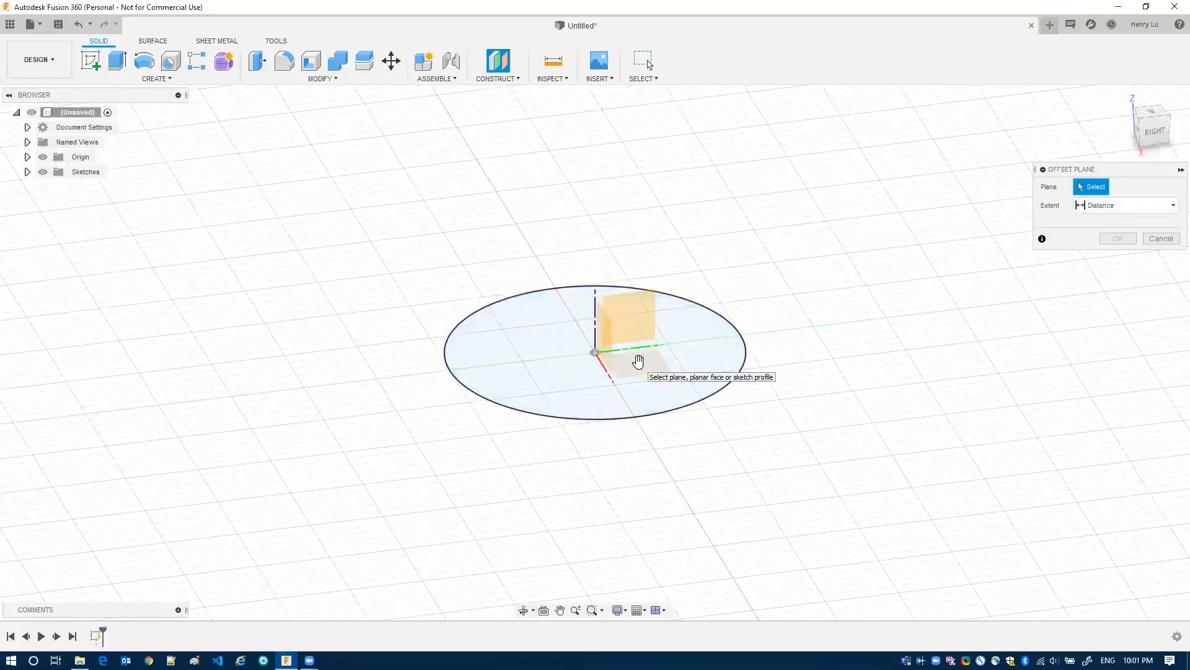
{"action": "left_click", "coordinate": [638, 361]}
{"action": "left_click_drag", "start_coordinate": [637, 350], "coordinate": [630, 252]}
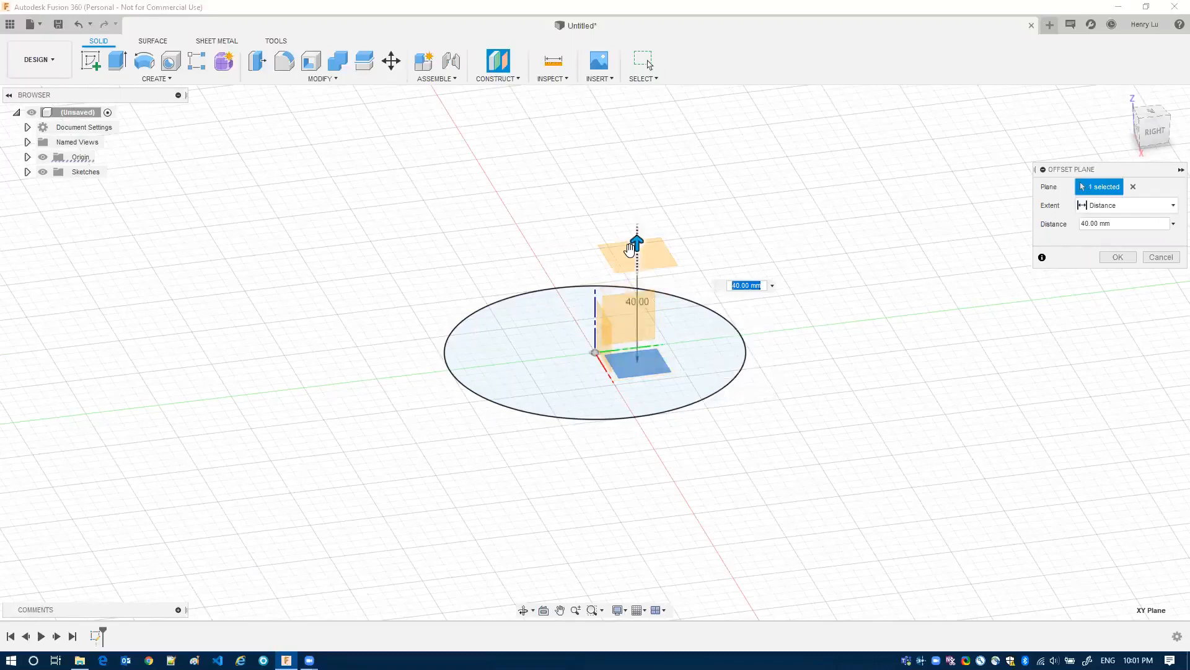
{"action": "key", "text": "Return"}
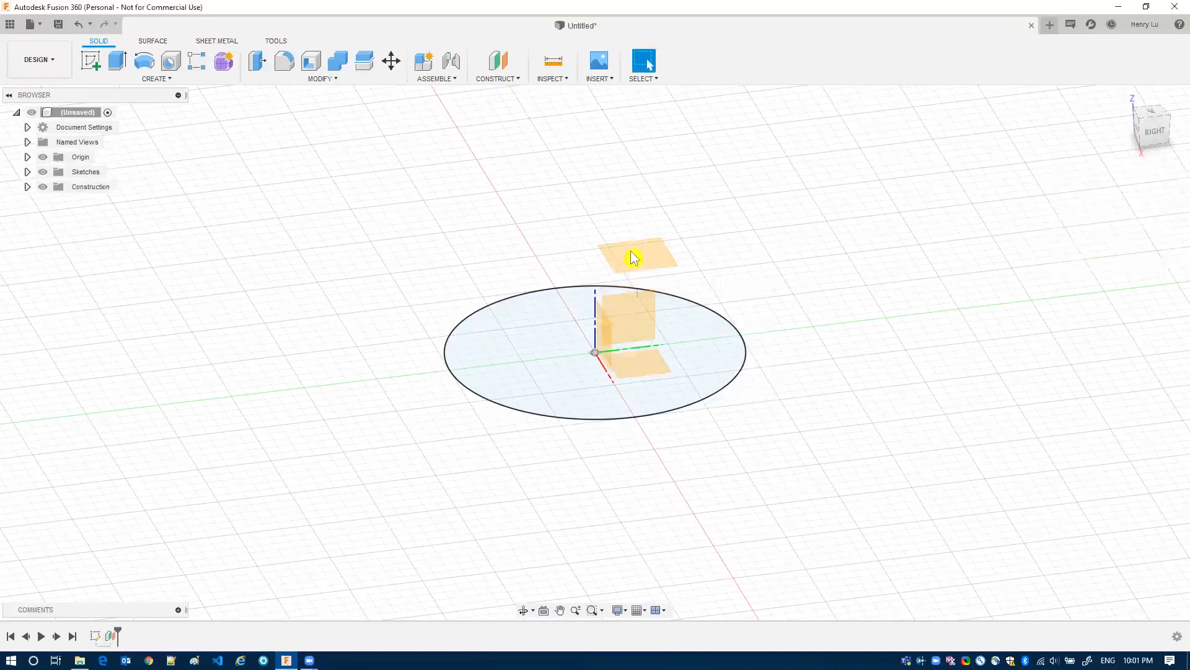
Sketch a circle about 64 mm in diameter on the offset plane, centered on the origin, and finish the sketch.
{"action": "left_click", "coordinate": [90, 60]}
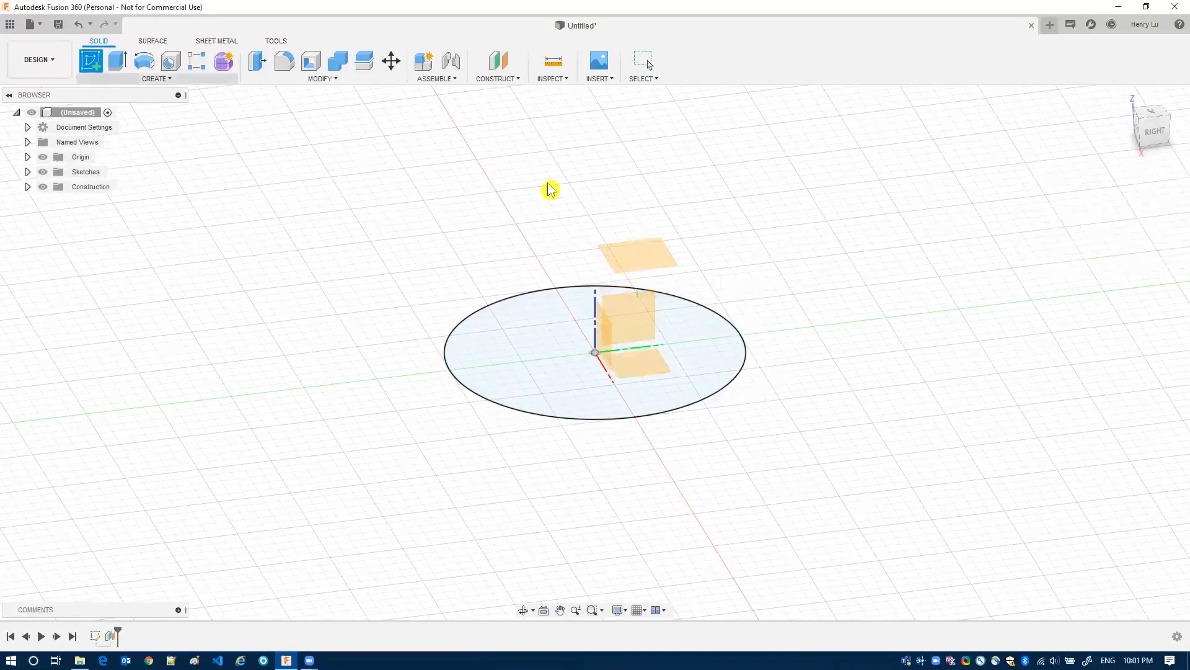
{"action": "left_click", "coordinate": [650, 261]}
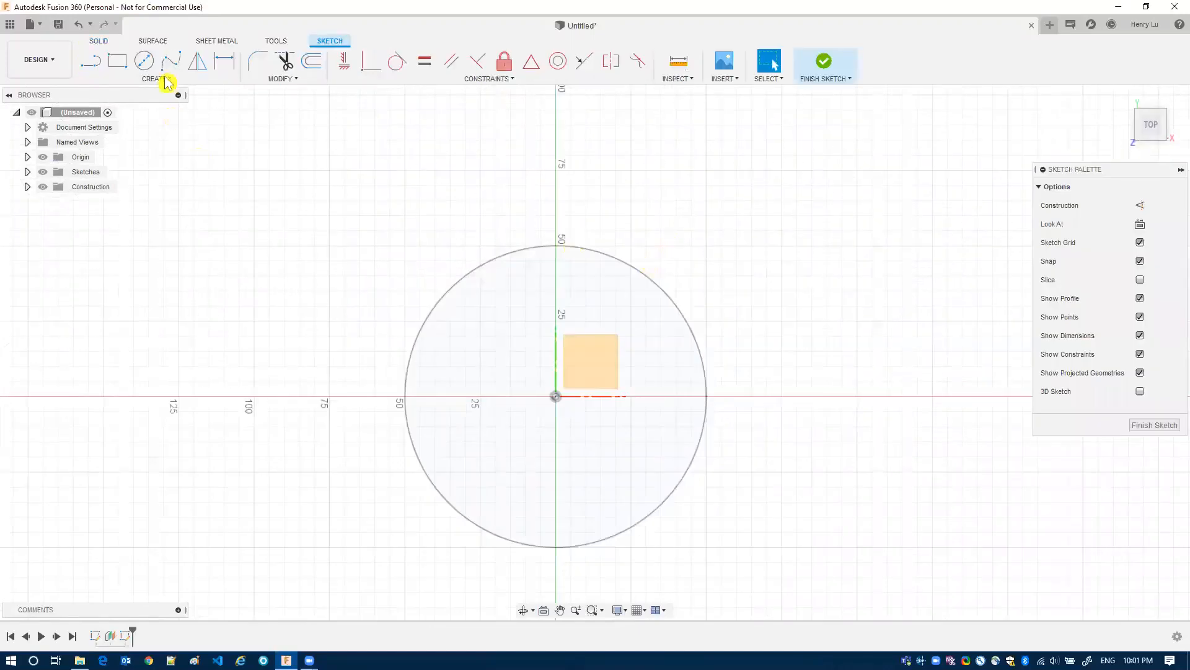
{"action": "left_click", "coordinate": [143, 60]}
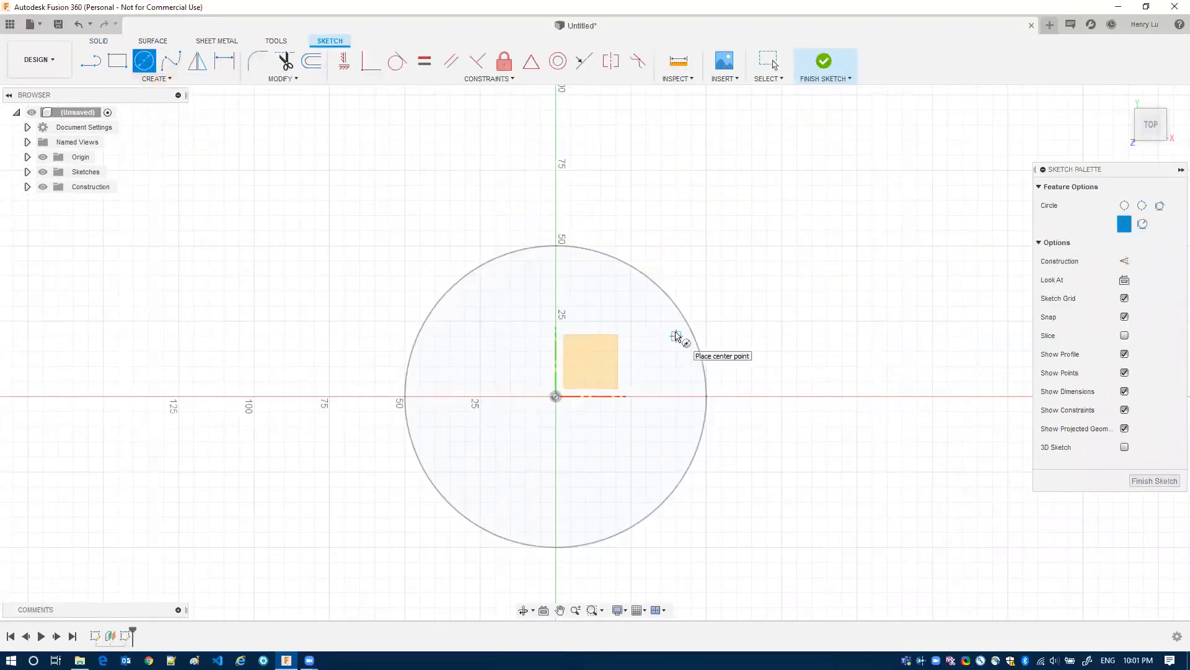
{"action": "left_click", "coordinate": [555, 397]}
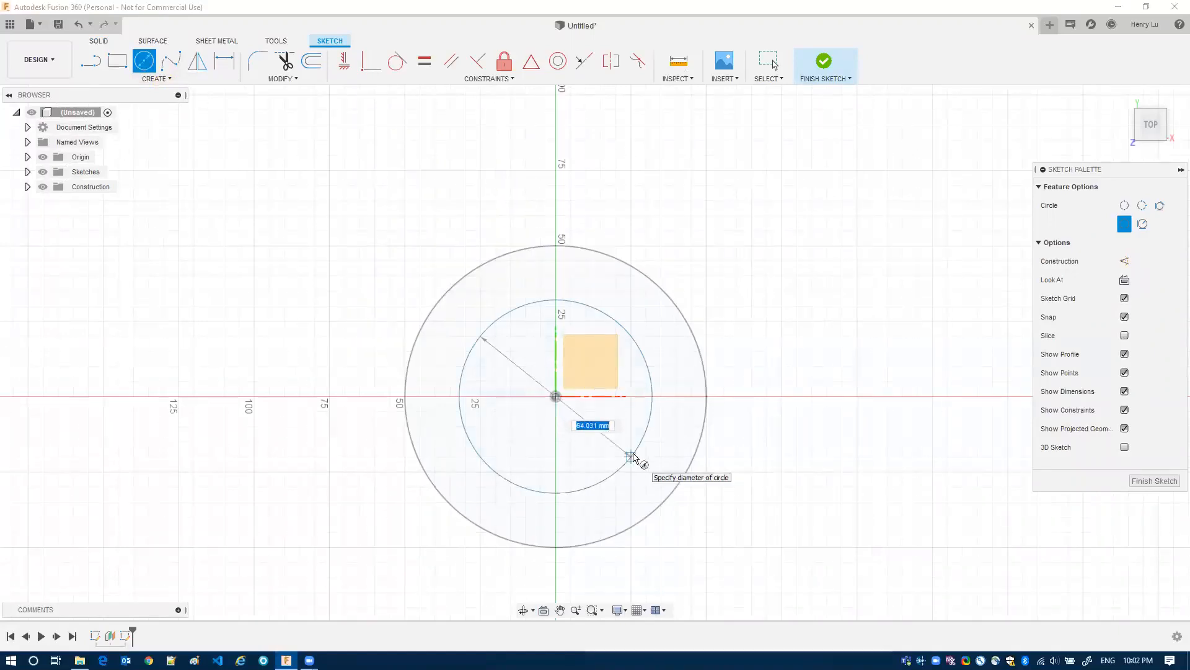
{"action": "left_click", "coordinate": [632, 455]}
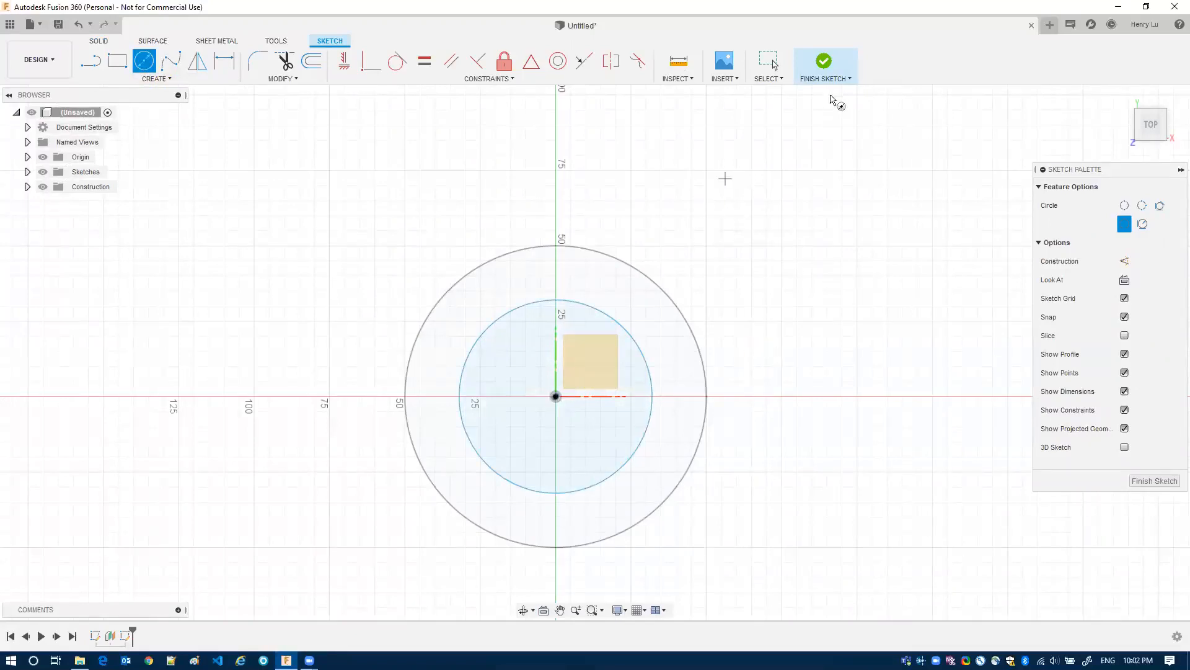
{"action": "left_click", "coordinate": [822, 77]}
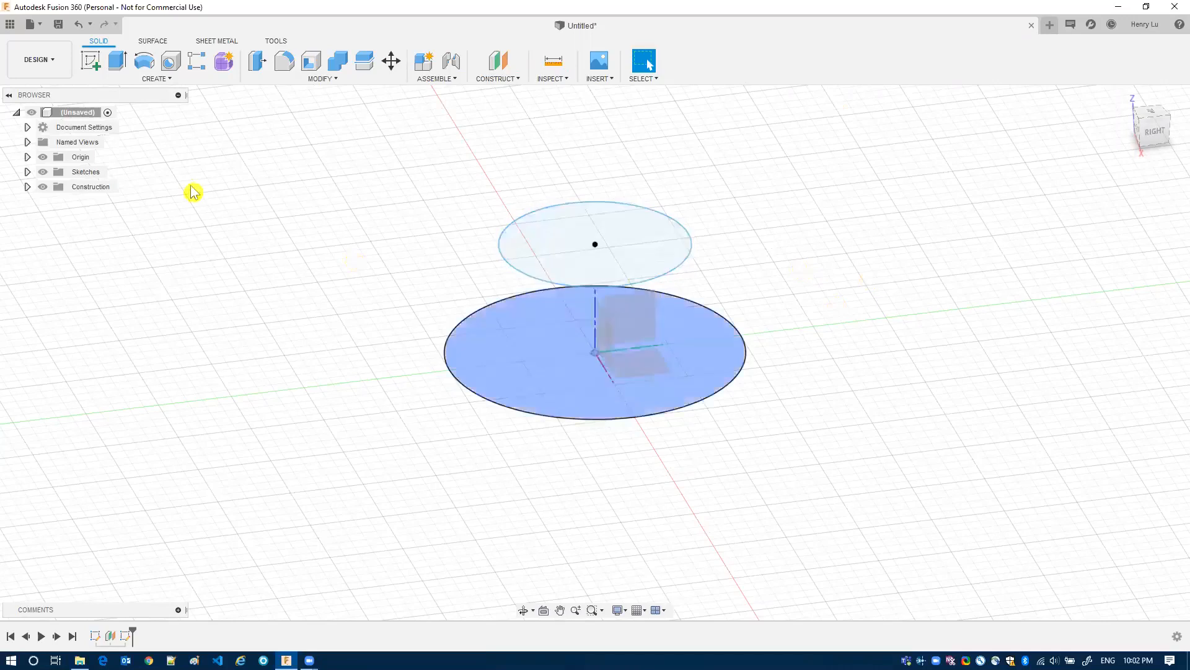
Return to the home view and make the hidden construction plane Plane1 visible again.
{"action": "left_click", "coordinate": [155, 84]}
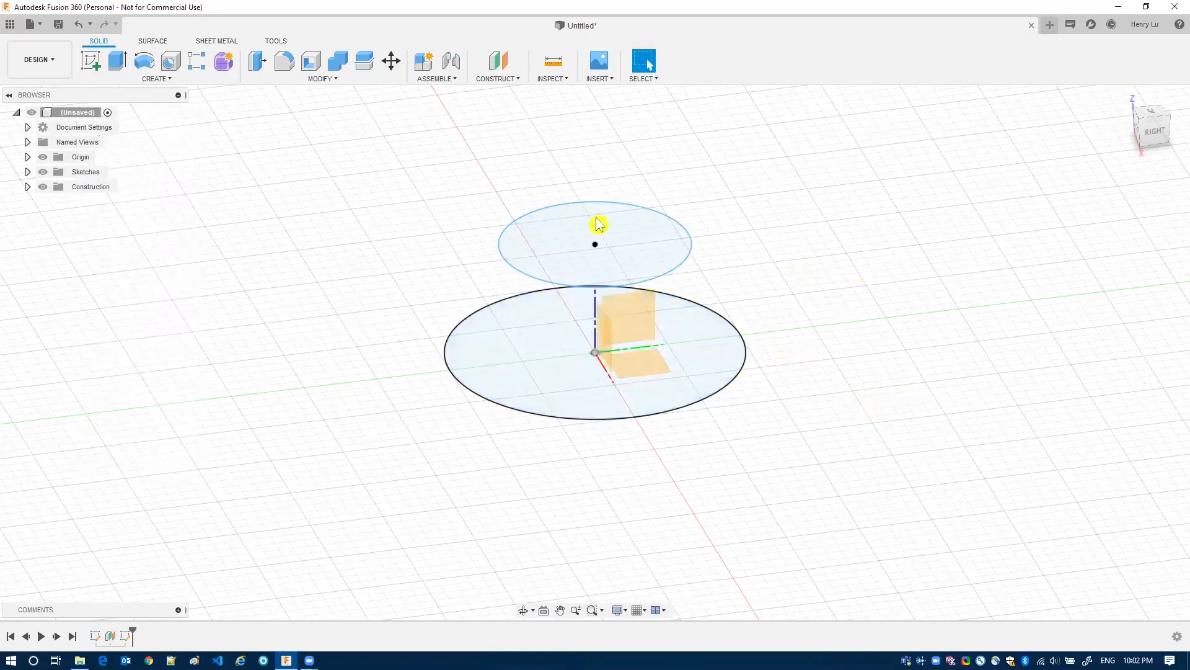
{"action": "scroll", "coordinate": [832, 275], "scroll_direction": "down", "scroll_amount": 5}
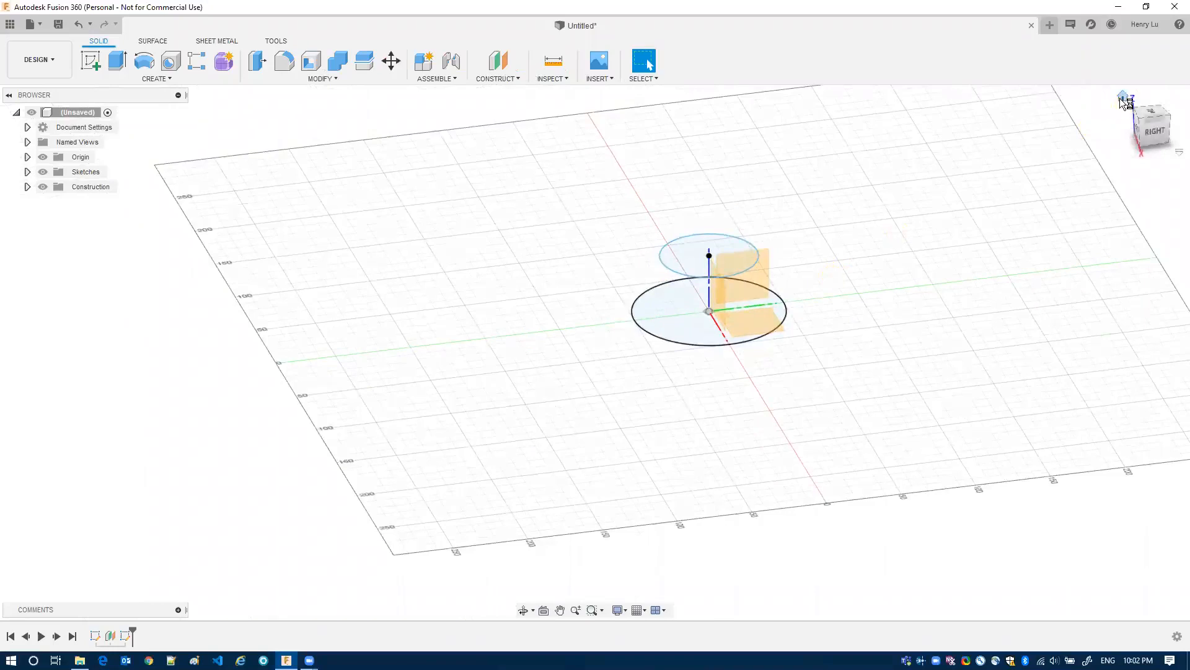
{"action": "left_click", "coordinate": [1123, 98]}
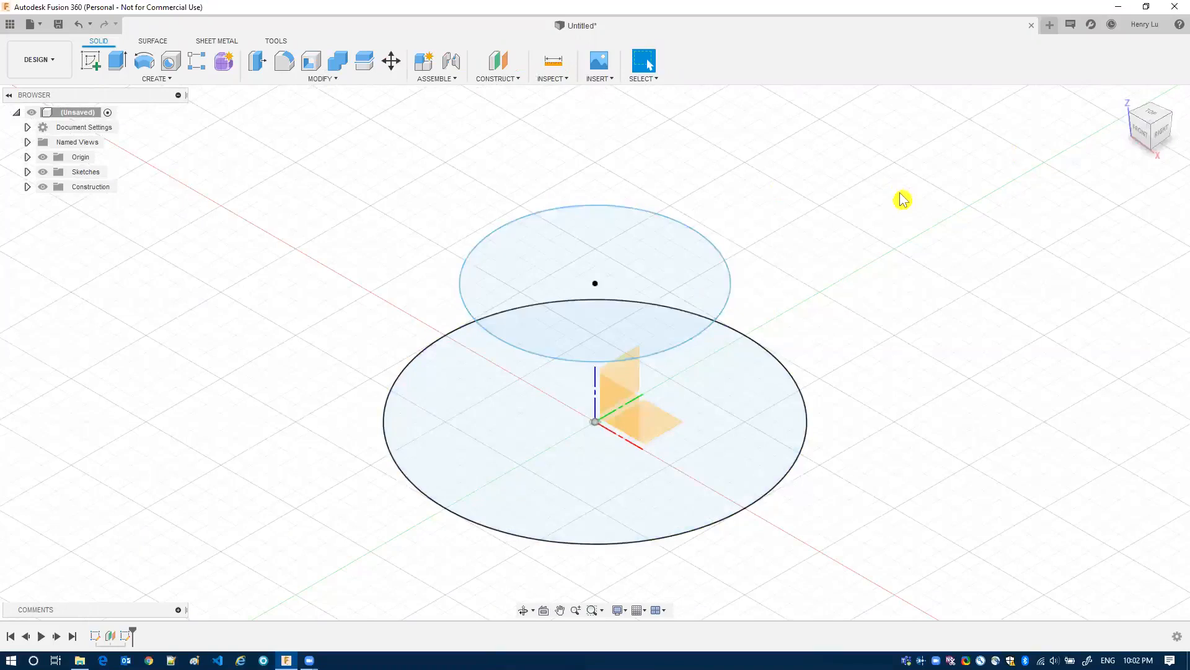
{"action": "left_click", "coordinate": [694, 417]}
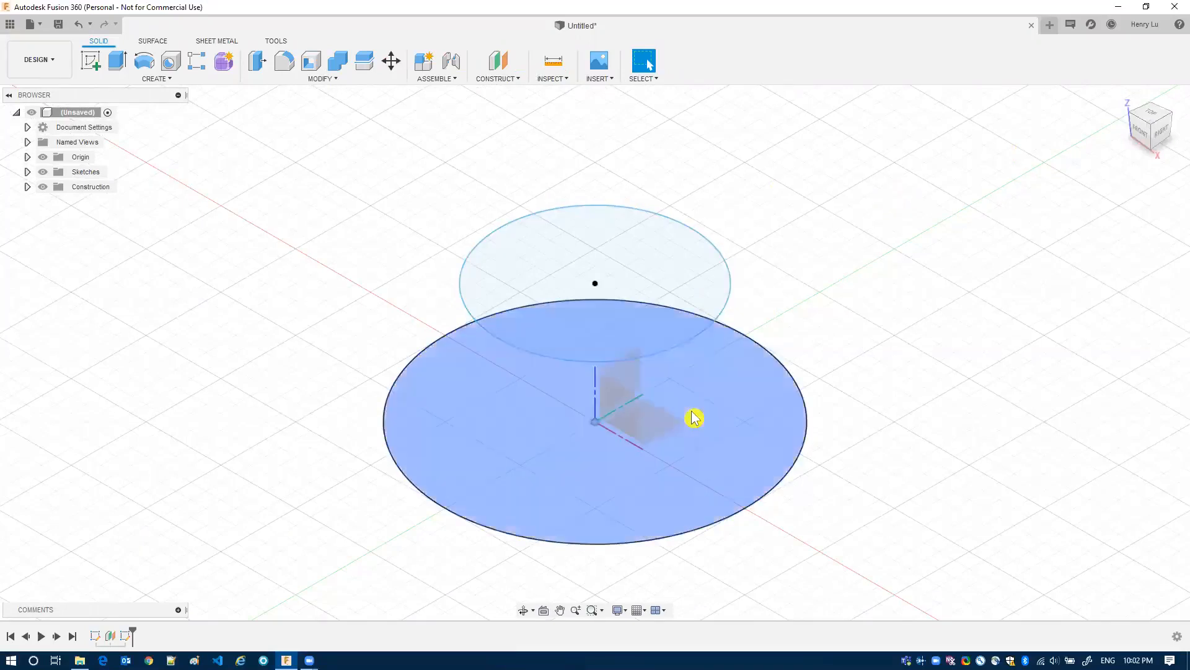
{"action": "left_click", "coordinate": [27, 187]}
{"action": "left_click", "coordinate": [54, 202]}
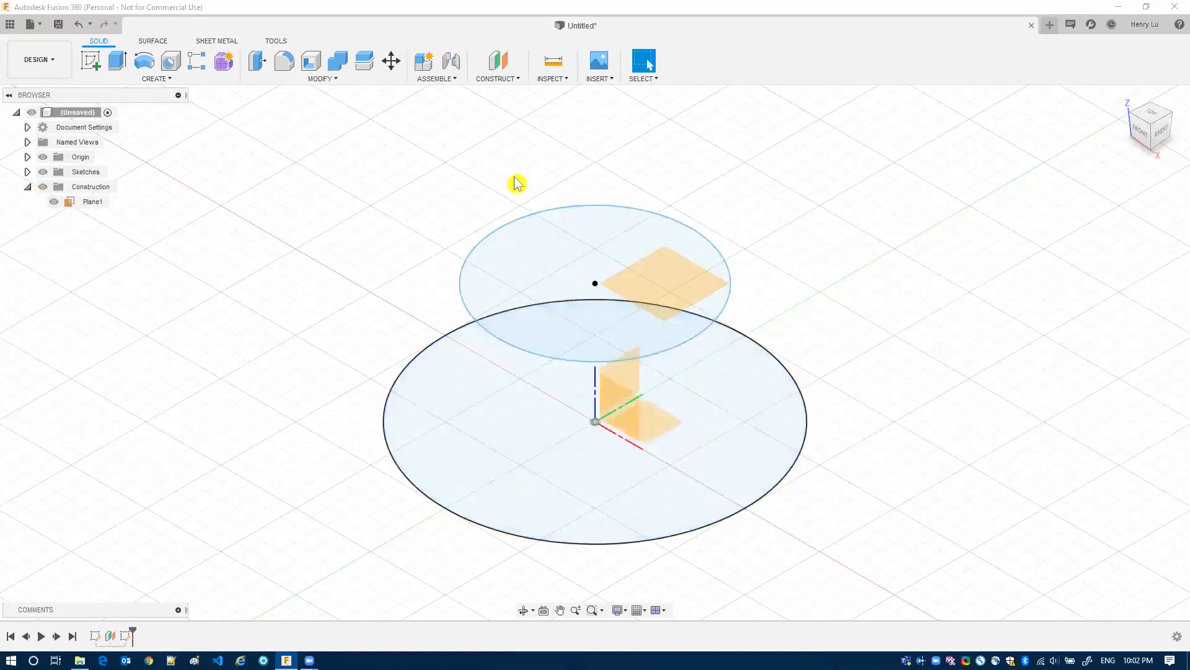
Create a second construction plane offset 40 mm above Plane1.
{"action": "left_click", "coordinate": [499, 79]}
{"action": "left_click", "coordinate": [498, 99]}
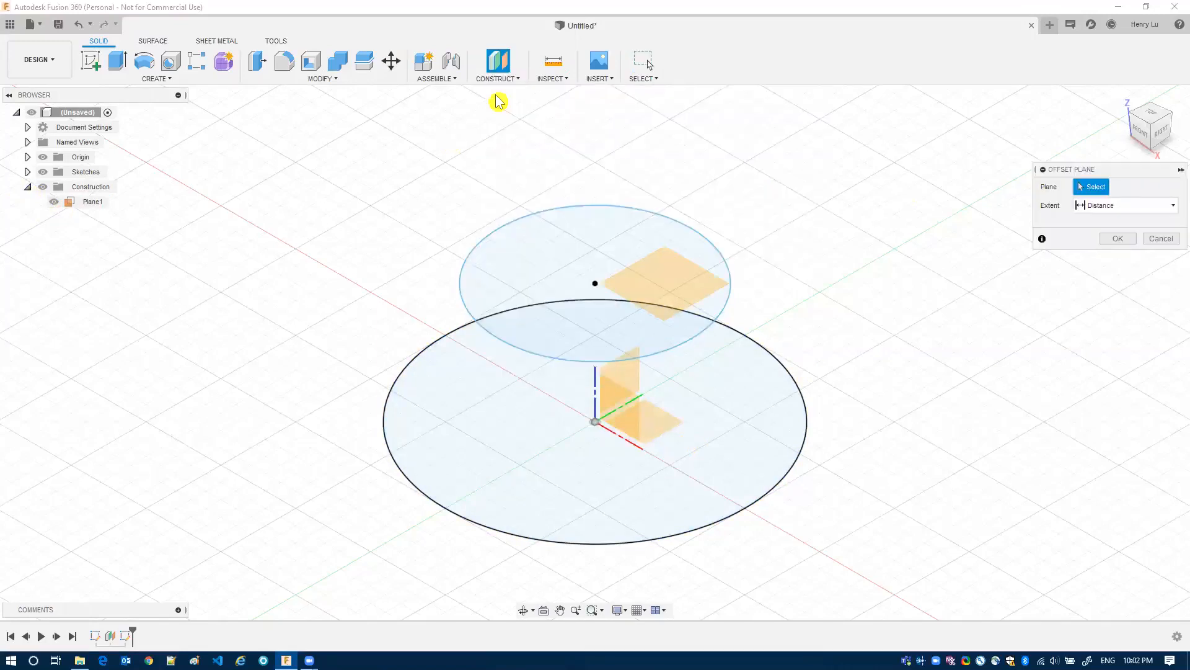
{"action": "left_click", "coordinate": [712, 295]}
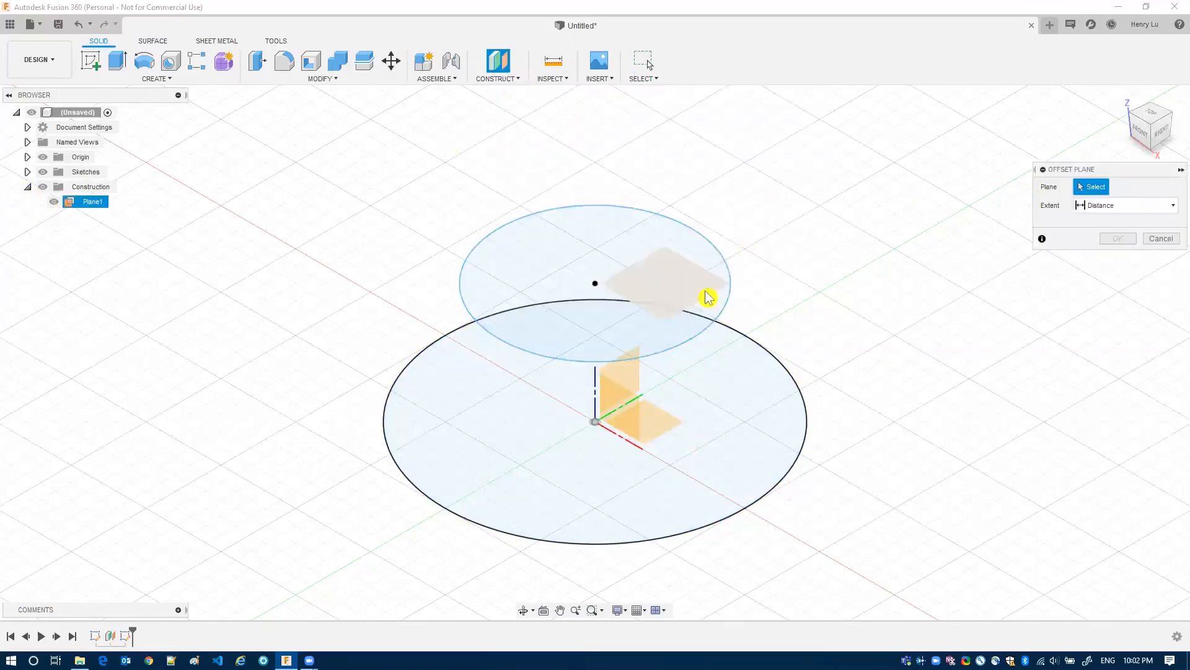
{"action": "left_click", "coordinate": [709, 297]}
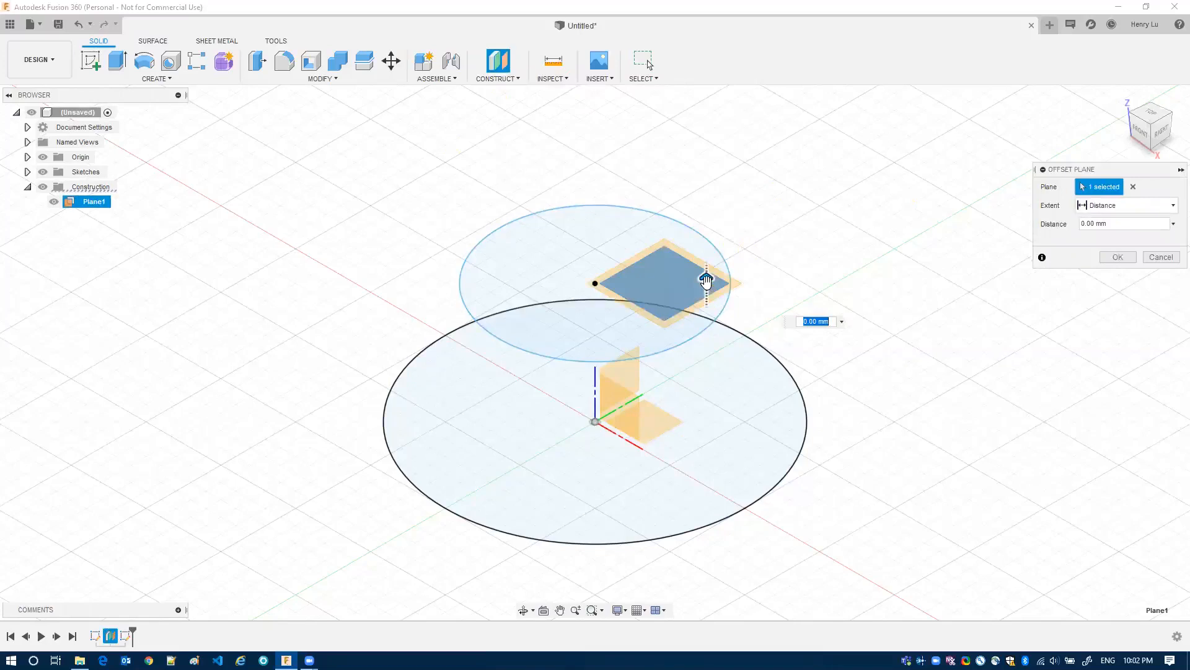
{"action": "left_click_drag", "start_coordinate": [707, 281], "coordinate": [701, 248]}
{"action": "left_click_drag", "start_coordinate": [700, 187], "coordinate": [697, 150]}
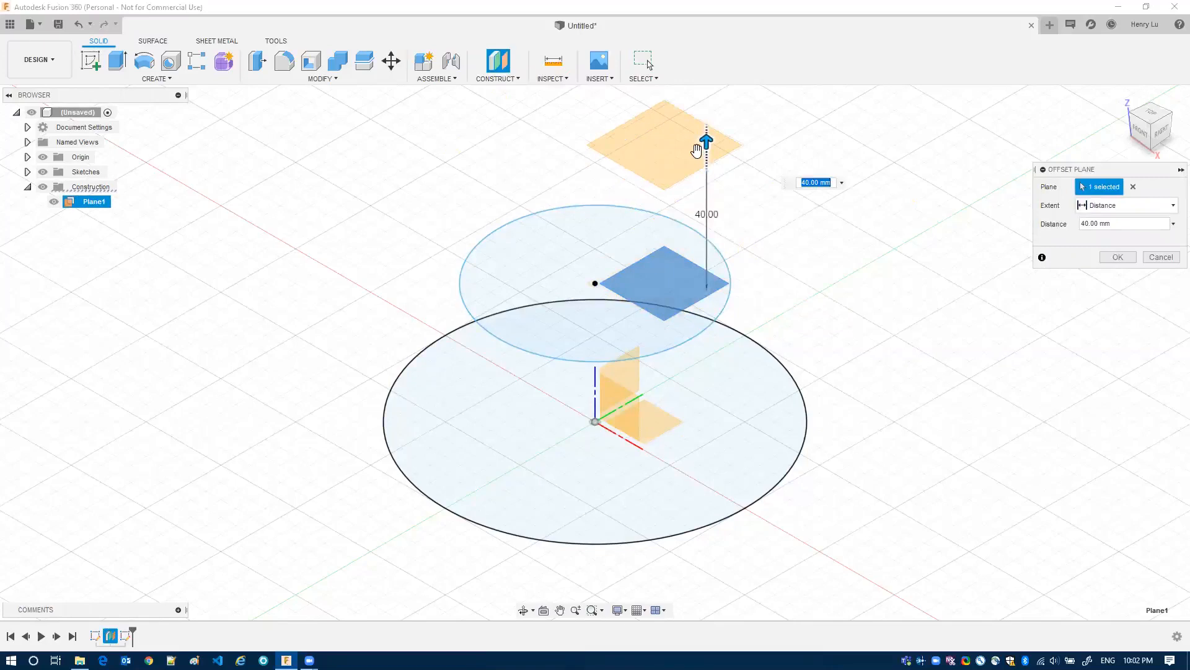
{"action": "key", "text": "Return"}
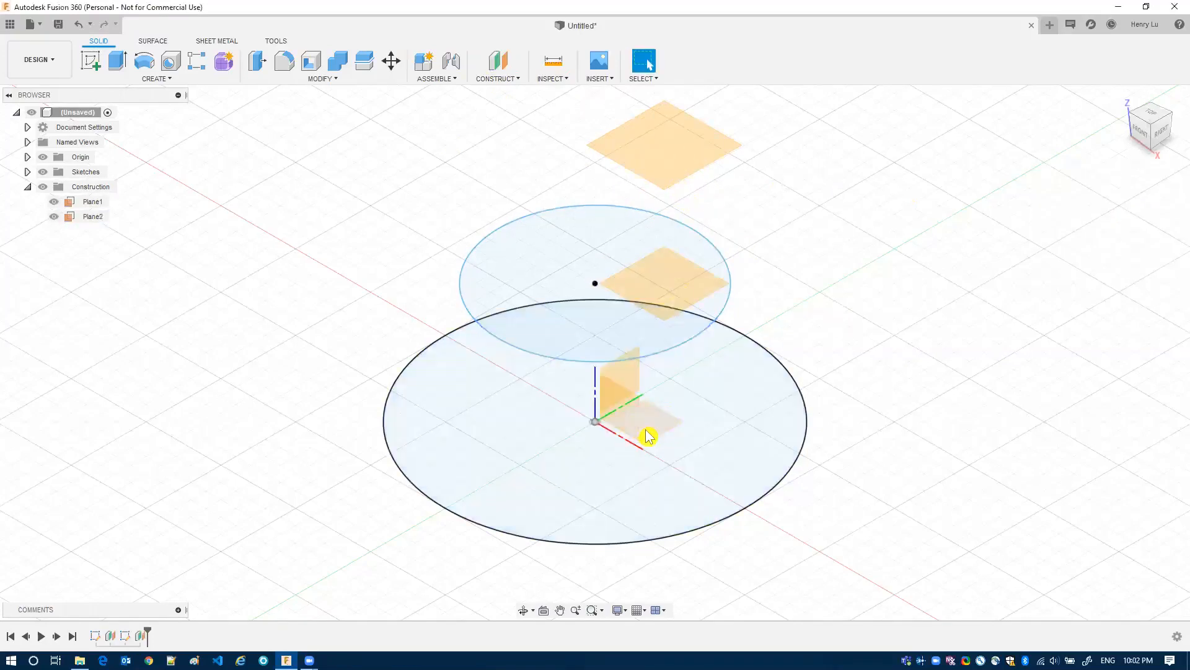
Start a sketch on the upper offset plane and draw a vertical line about 100 mm long through the origin.
{"action": "left_click", "coordinate": [91, 64]}
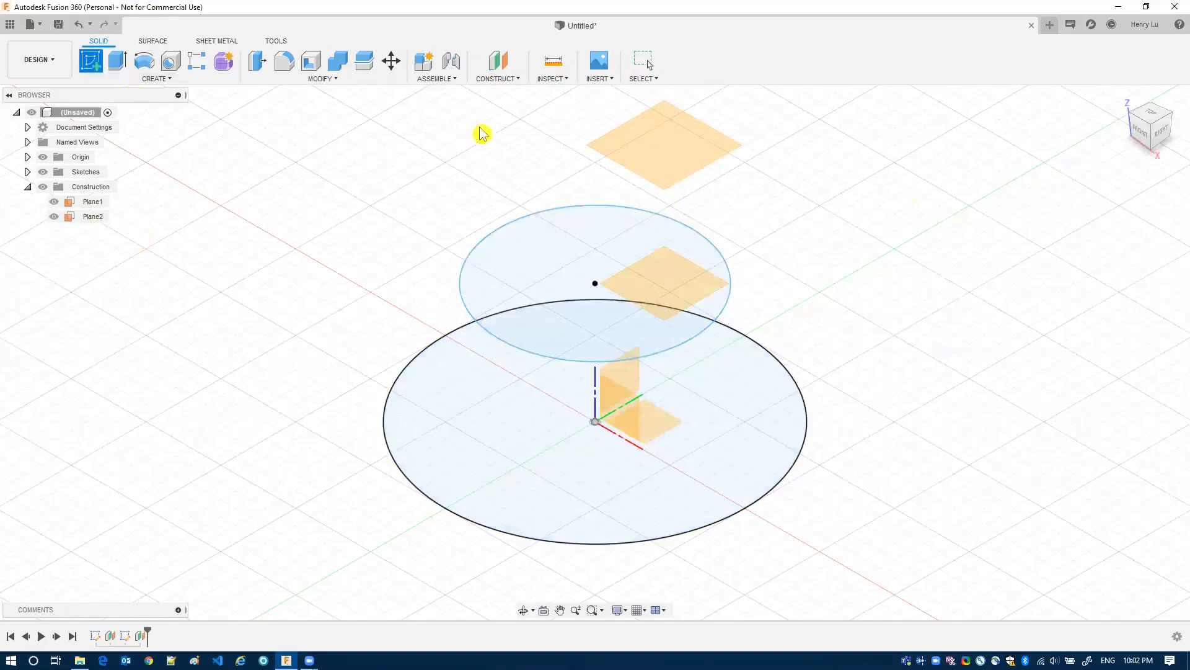
{"action": "left_click", "coordinate": [648, 151]}
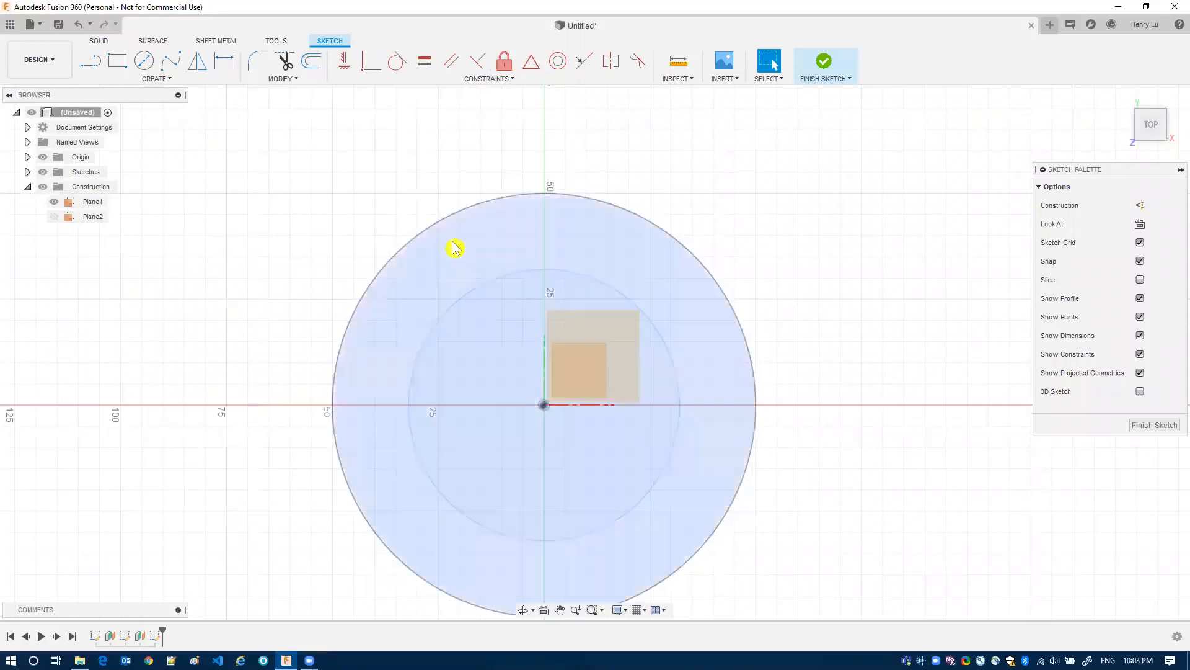
{"action": "left_click", "coordinate": [91, 61]}
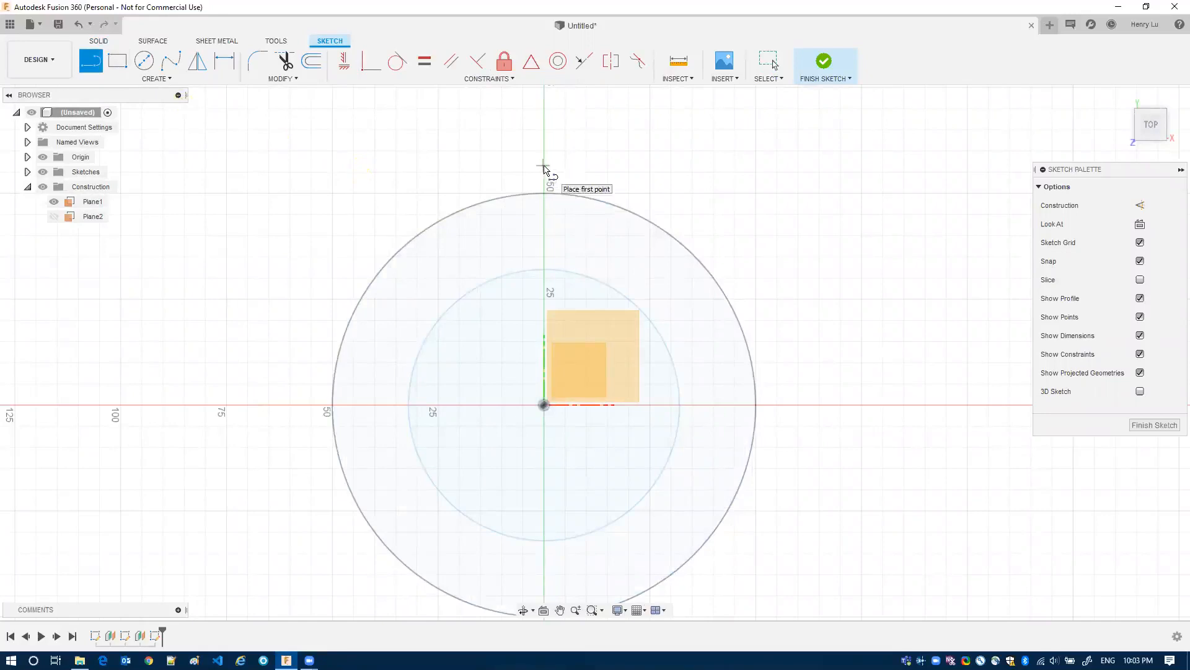
{"action": "left_click", "coordinate": [544, 166]}
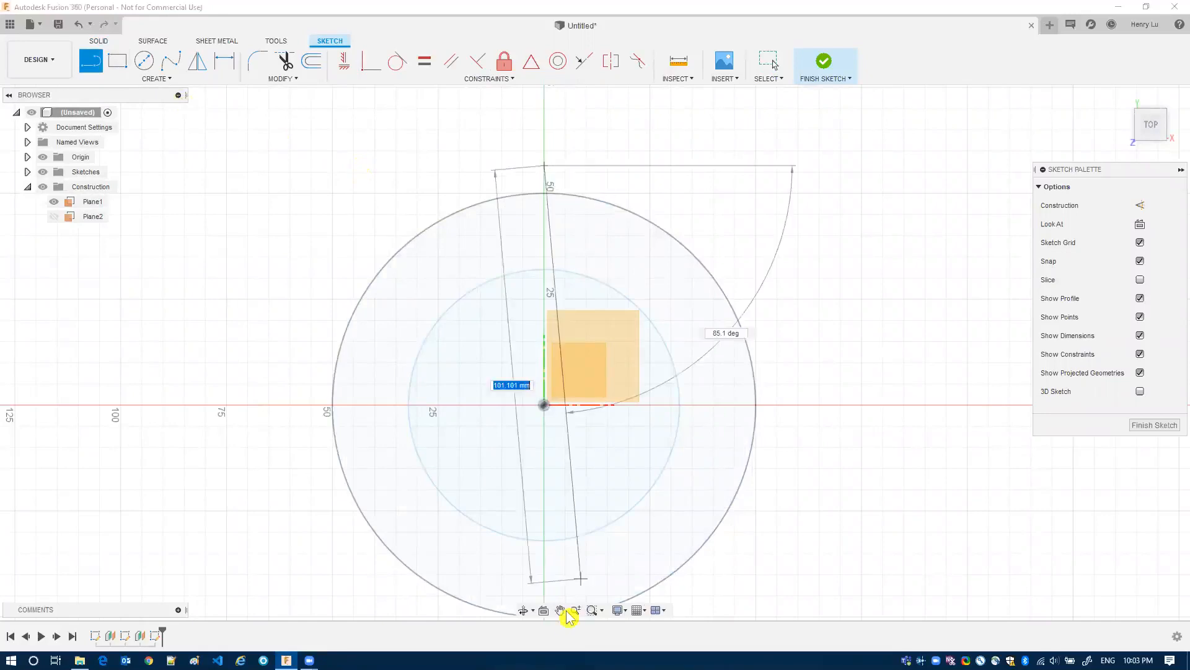
{"action": "left_click", "coordinate": [543, 590]}
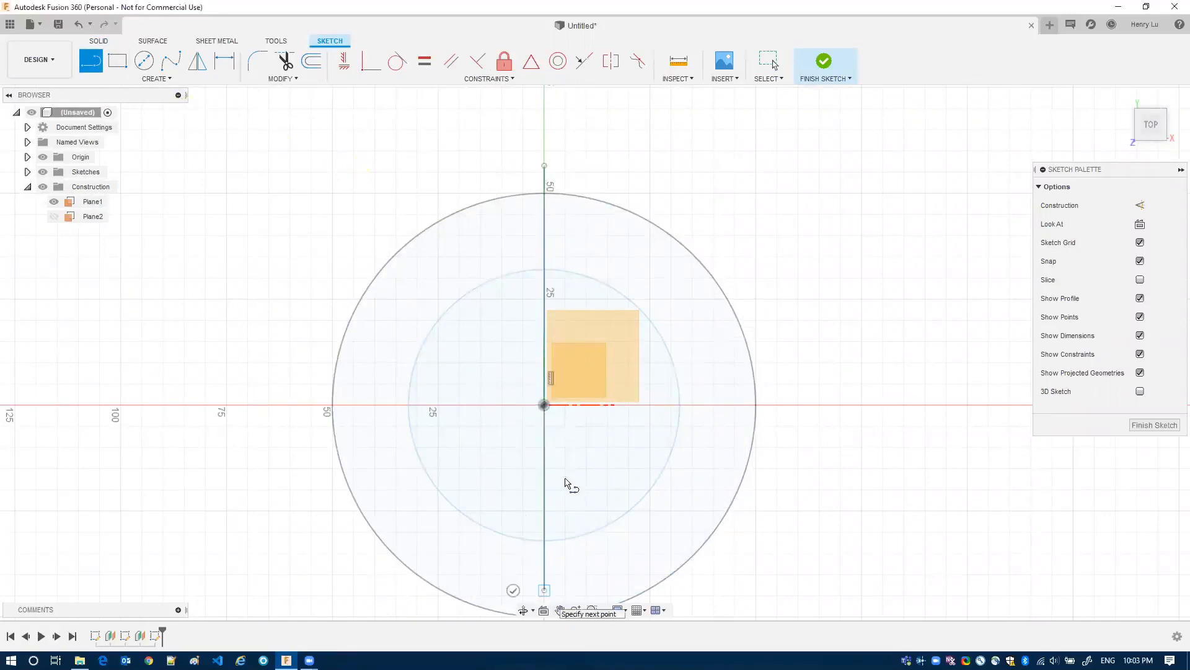
{"action": "key", "text": "Escape"}
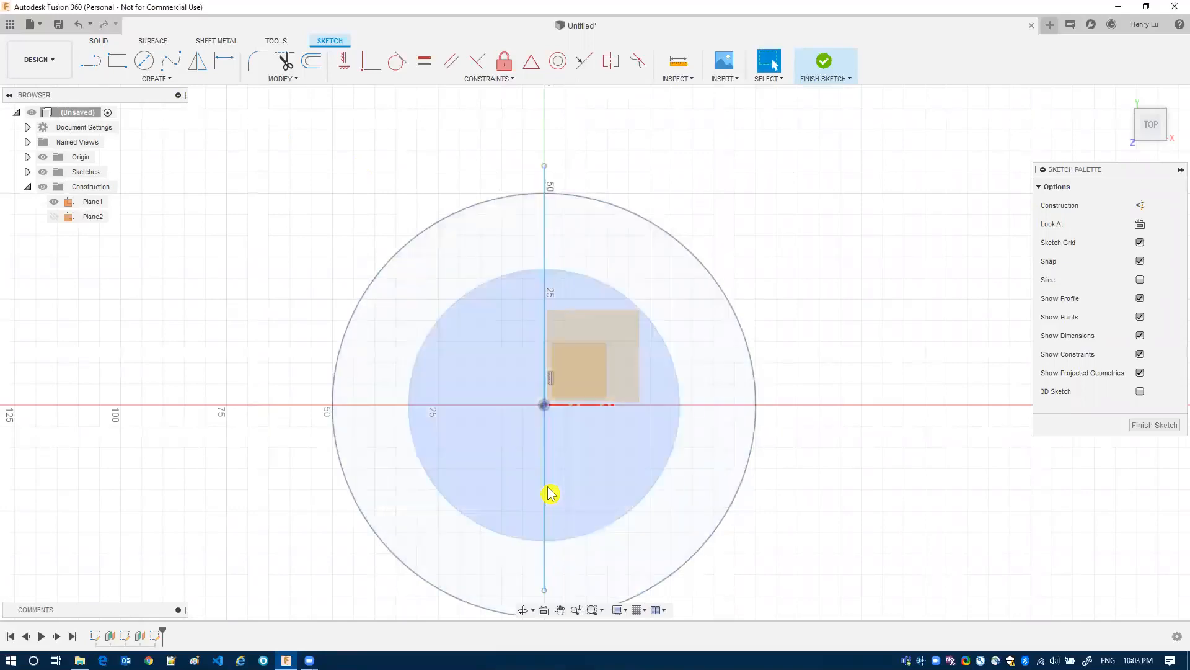
{"action": "scroll", "coordinate": [694, 448], "scroll_direction": "down", "scroll_amount": 1}
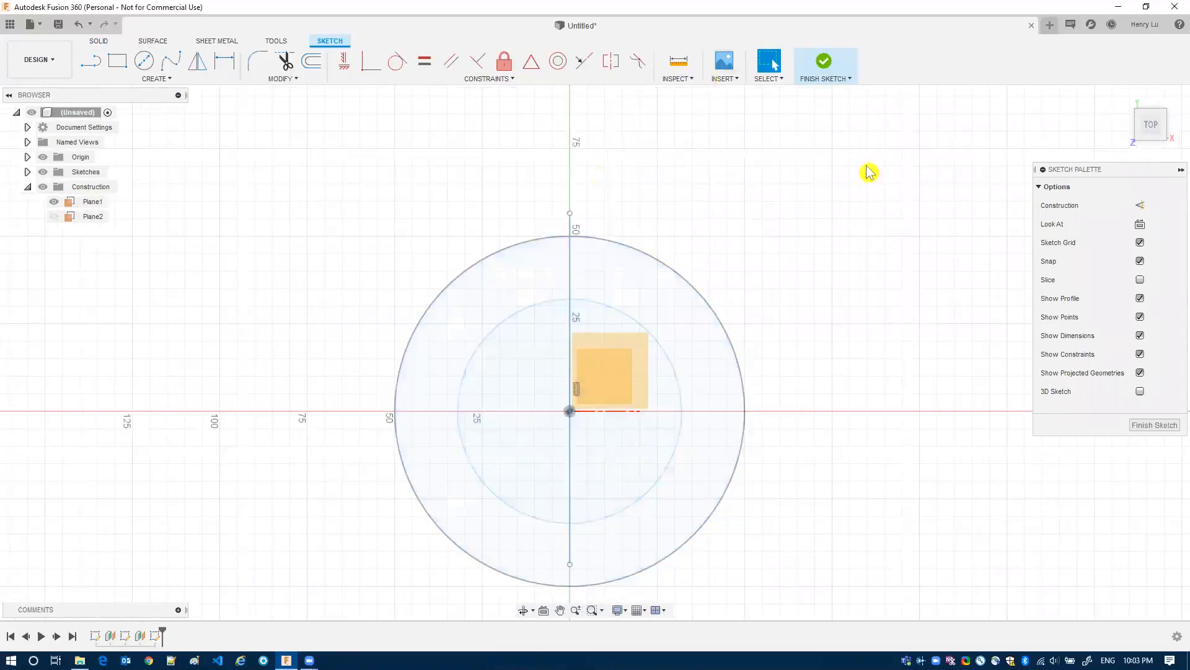
Convert the vertical sketch line to construction geometry, toggling it back to normal and to construction once more.
{"action": "left_click", "coordinate": [573, 268]}
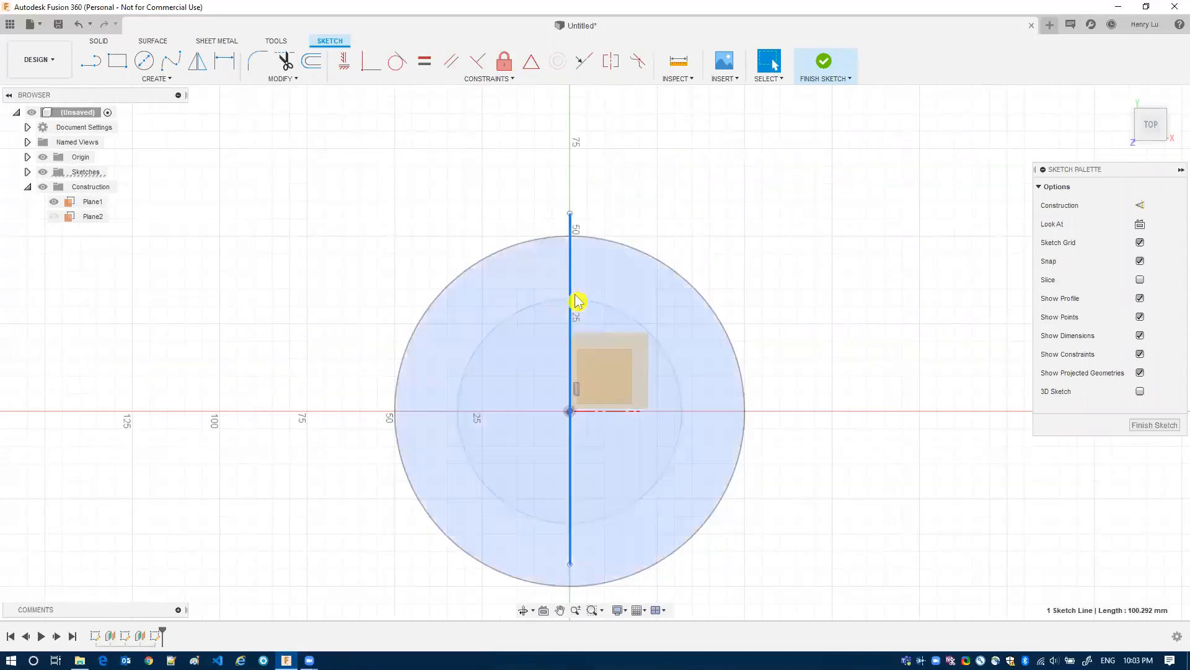
{"action": "right_click", "coordinate": [571, 271]}
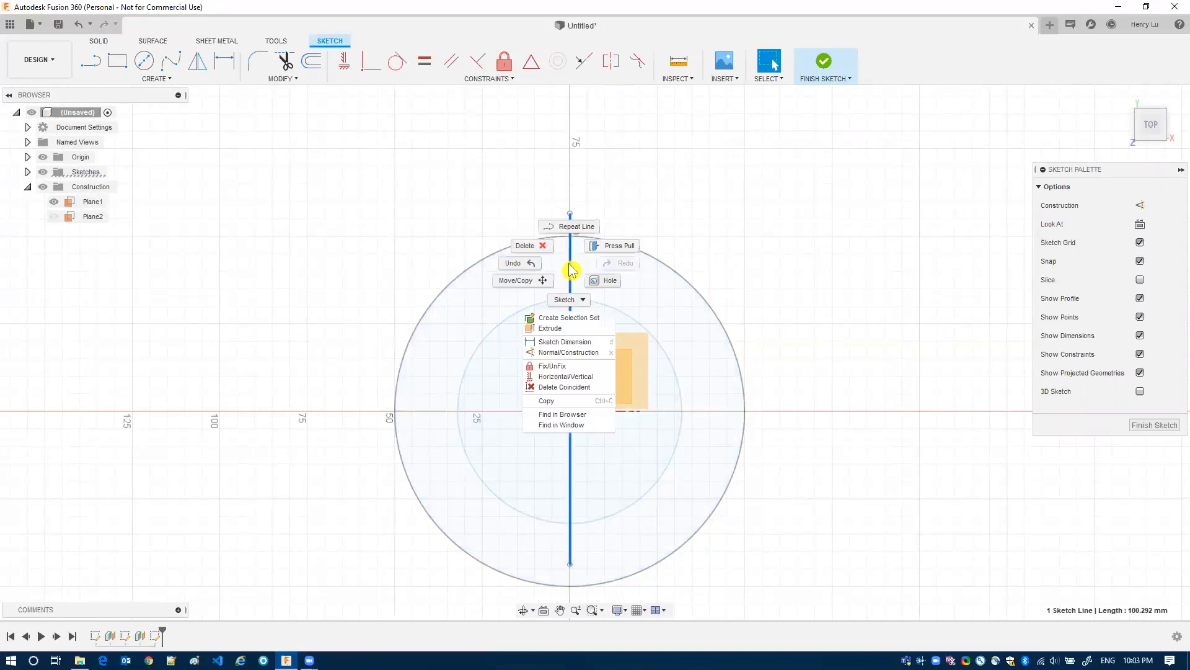
{"action": "left_click", "coordinate": [579, 353]}
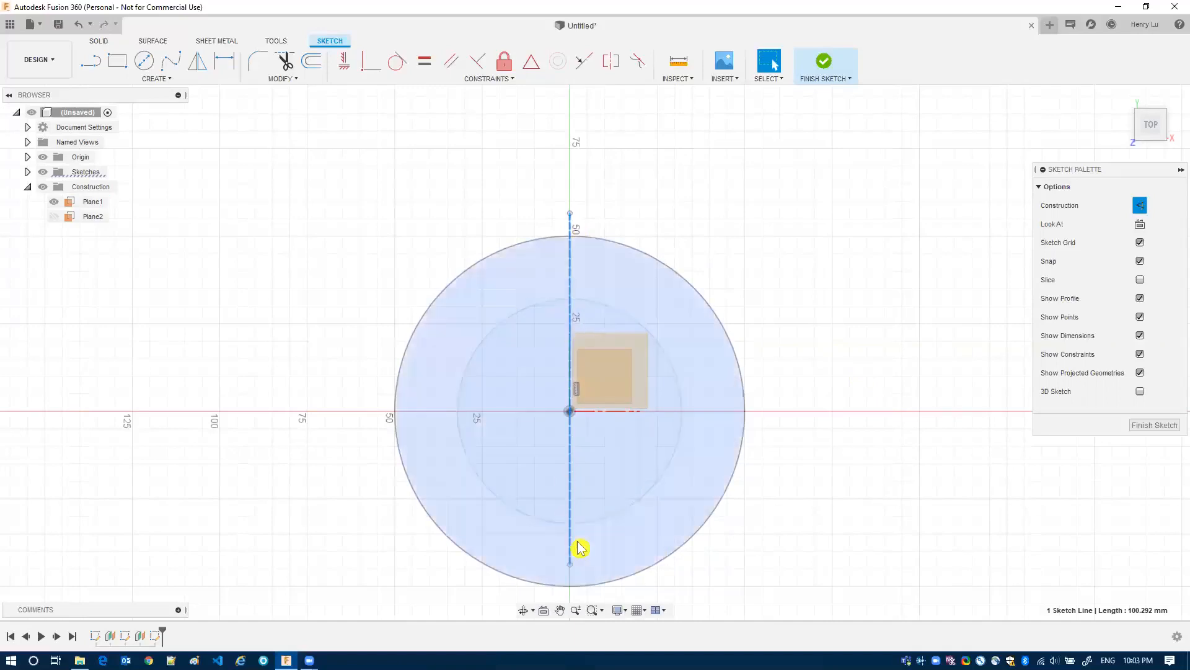
{"action": "right_click", "coordinate": [574, 284]}
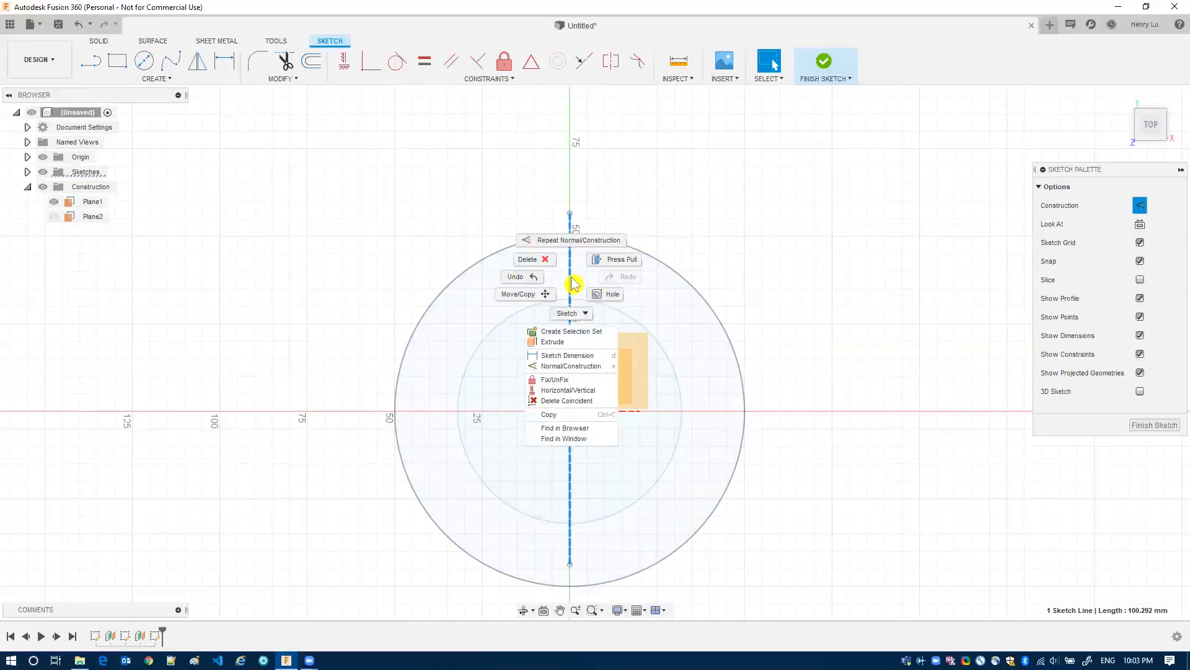
{"action": "left_click", "coordinate": [562, 371]}
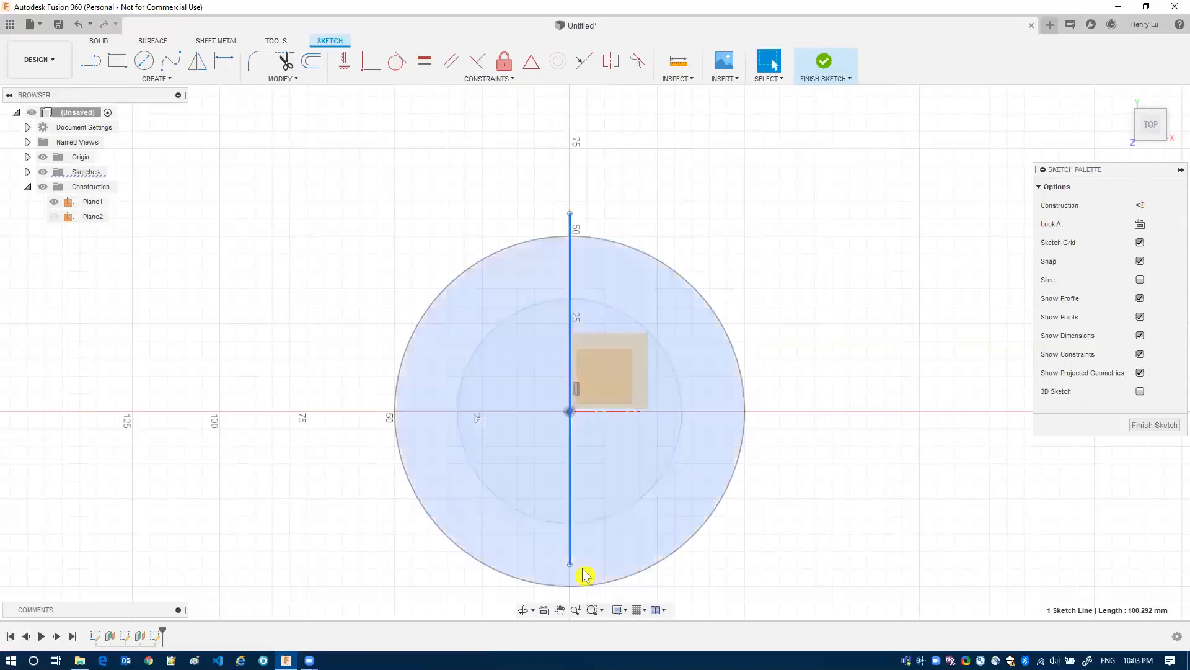
{"action": "right_click", "coordinate": [572, 289]}
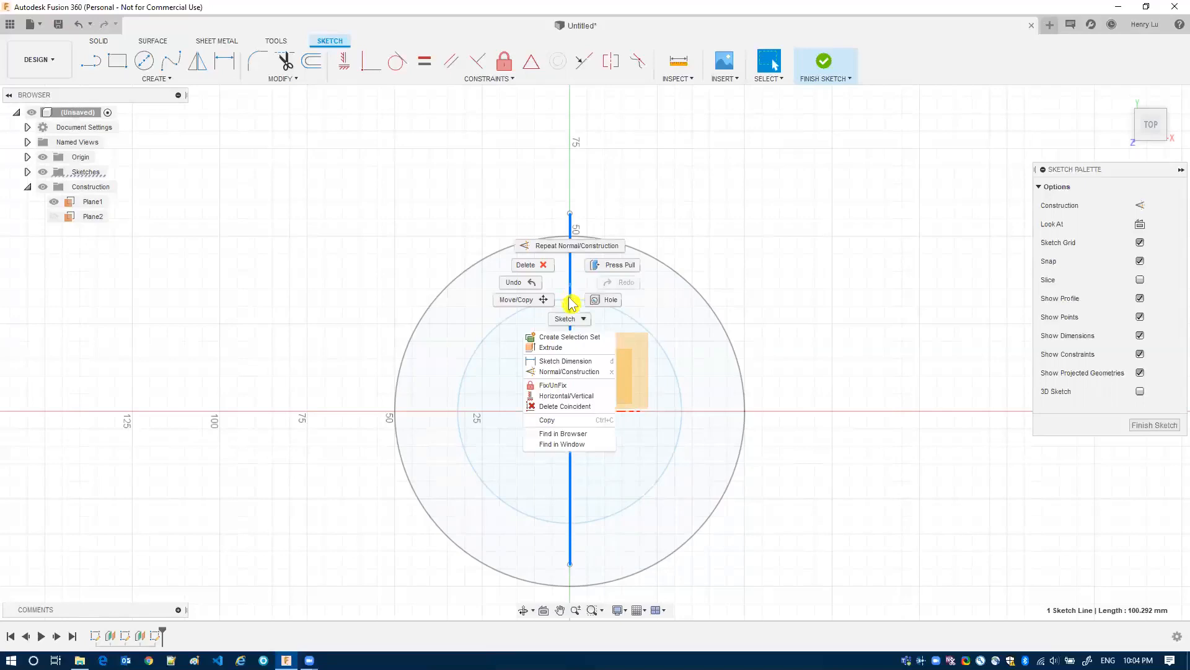
{"action": "left_click", "coordinate": [566, 373]}
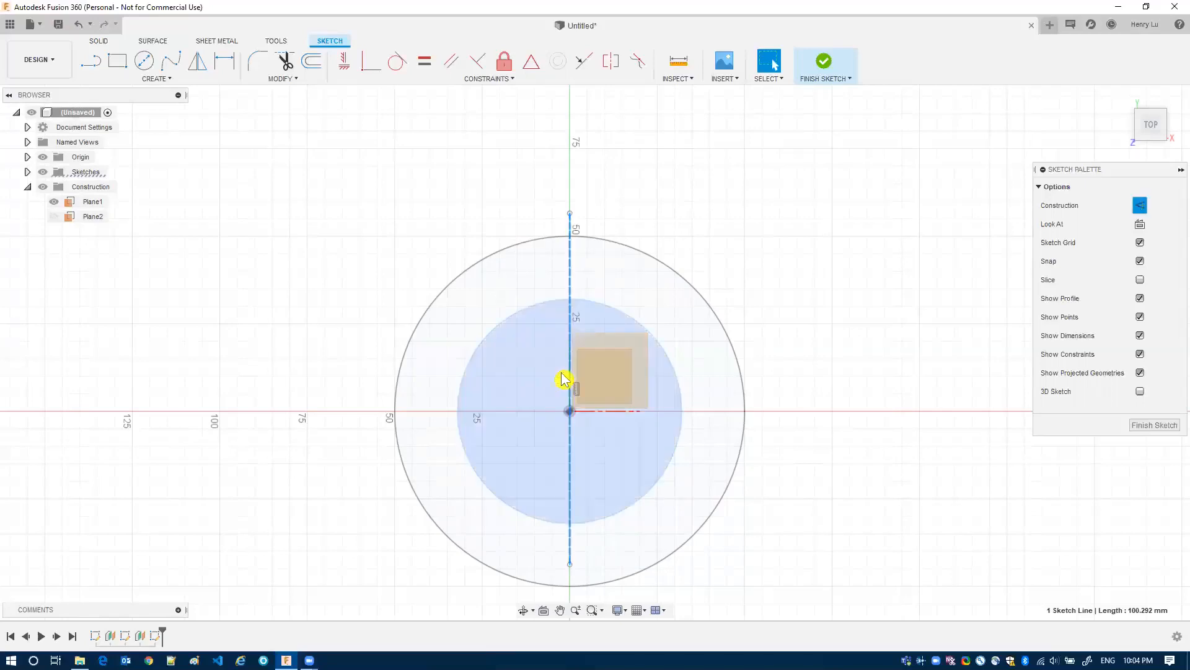
Finish the sketch and make the hidden construction plane Plane2 visible again in the home view.
{"action": "left_click", "coordinate": [830, 70]}
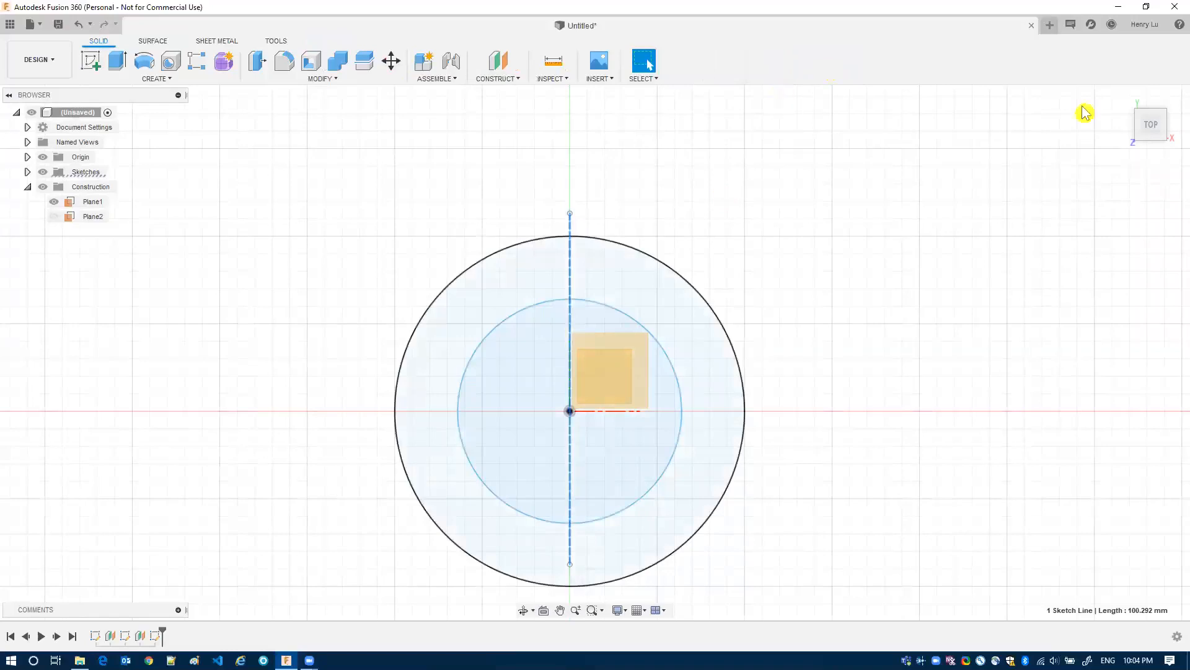
{"action": "left_click", "coordinate": [1122, 98]}
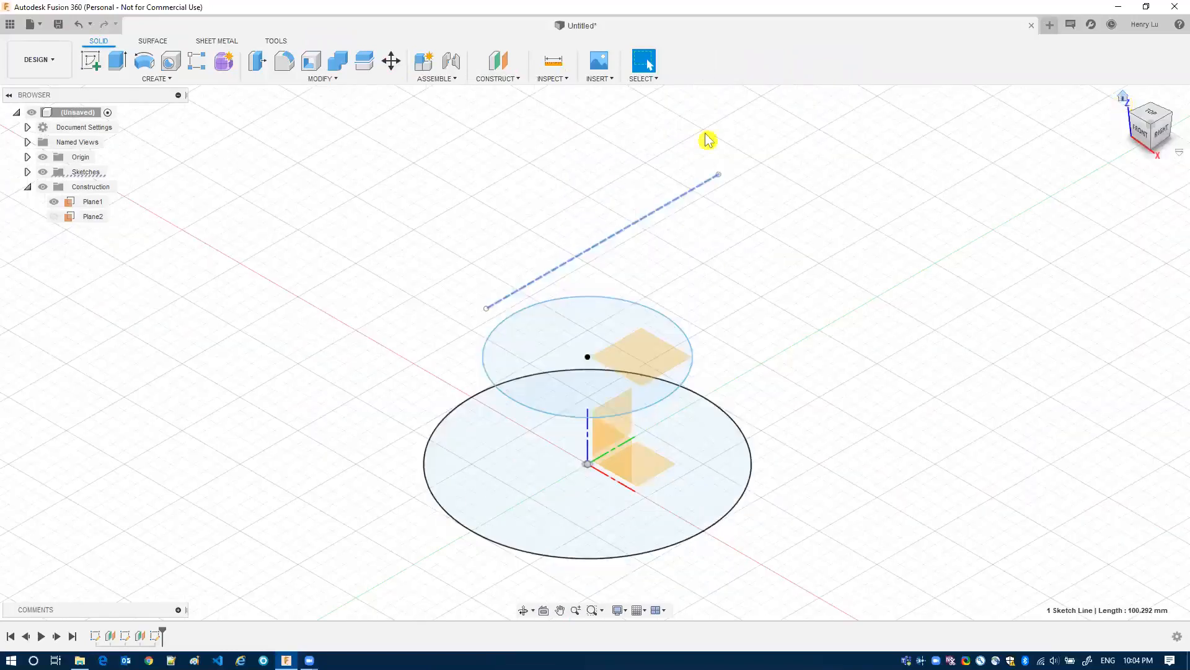
{"action": "left_click", "coordinate": [54, 216]}
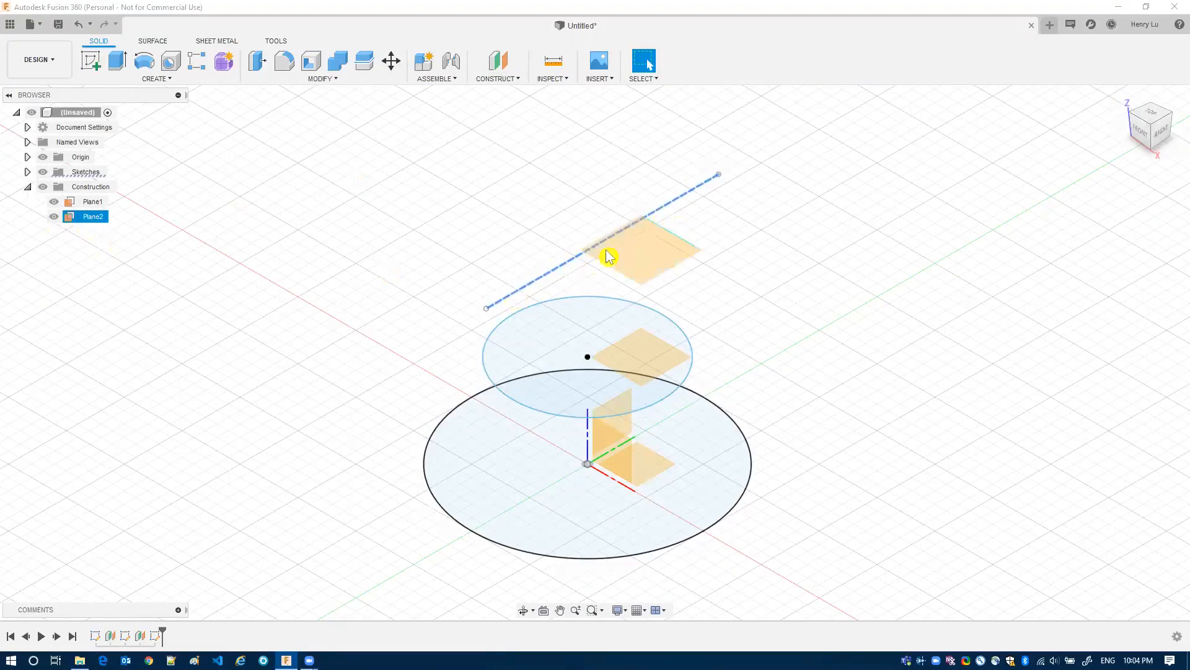
Create a construction plane at an angle of -35 degrees about the construction line on Plane2.
{"action": "left_click", "coordinate": [491, 80]}
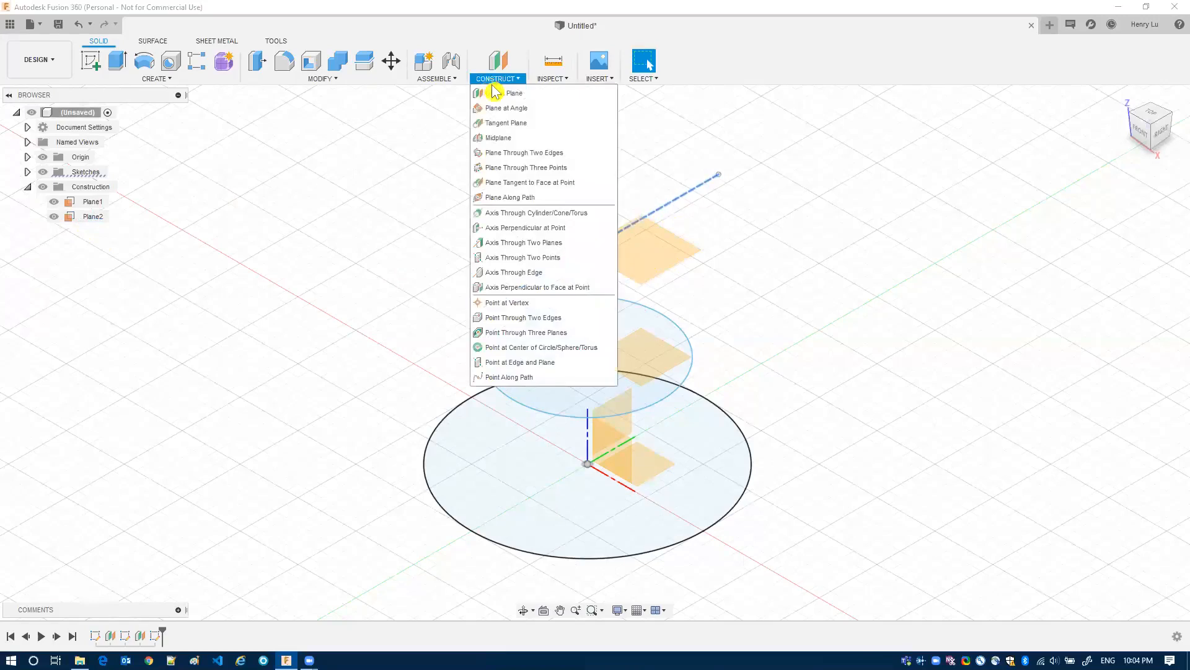
{"action": "left_click", "coordinate": [512, 115]}
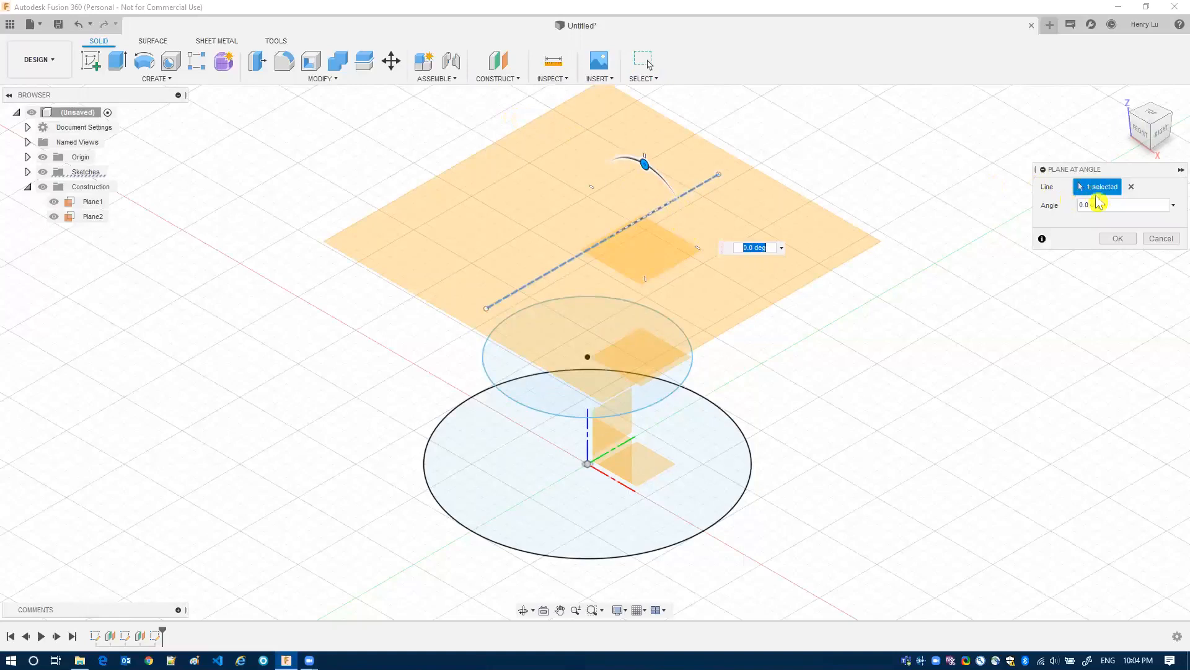
{"action": "left_click", "coordinate": [1131, 186]}
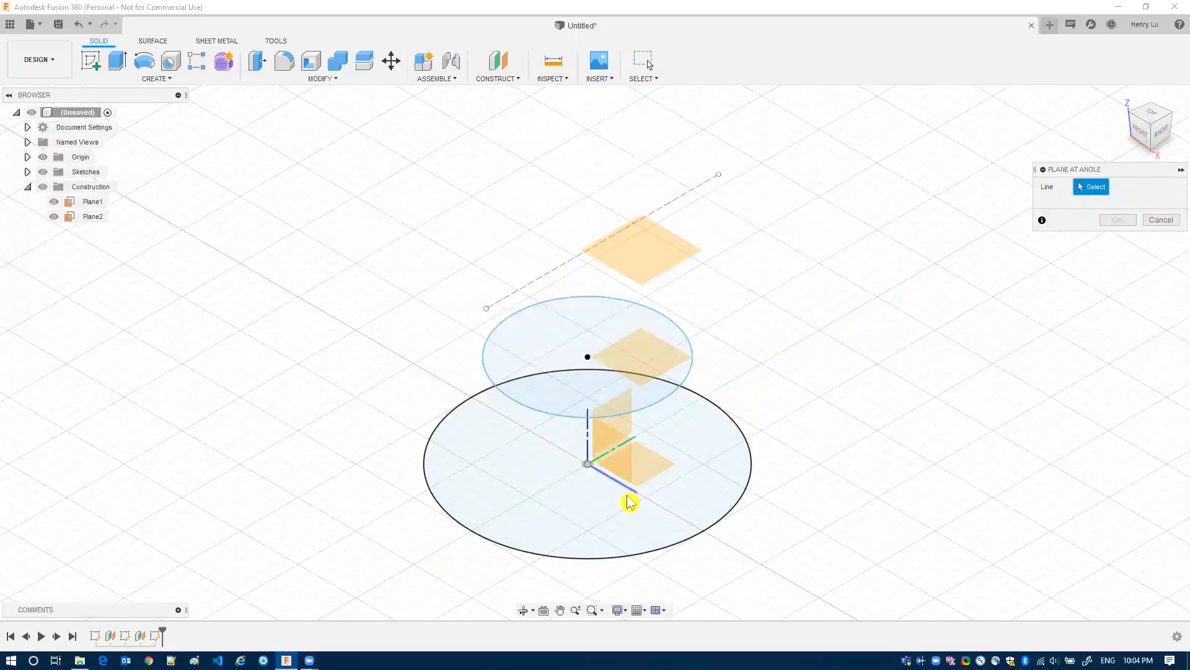
{"action": "left_click", "coordinate": [685, 201]}
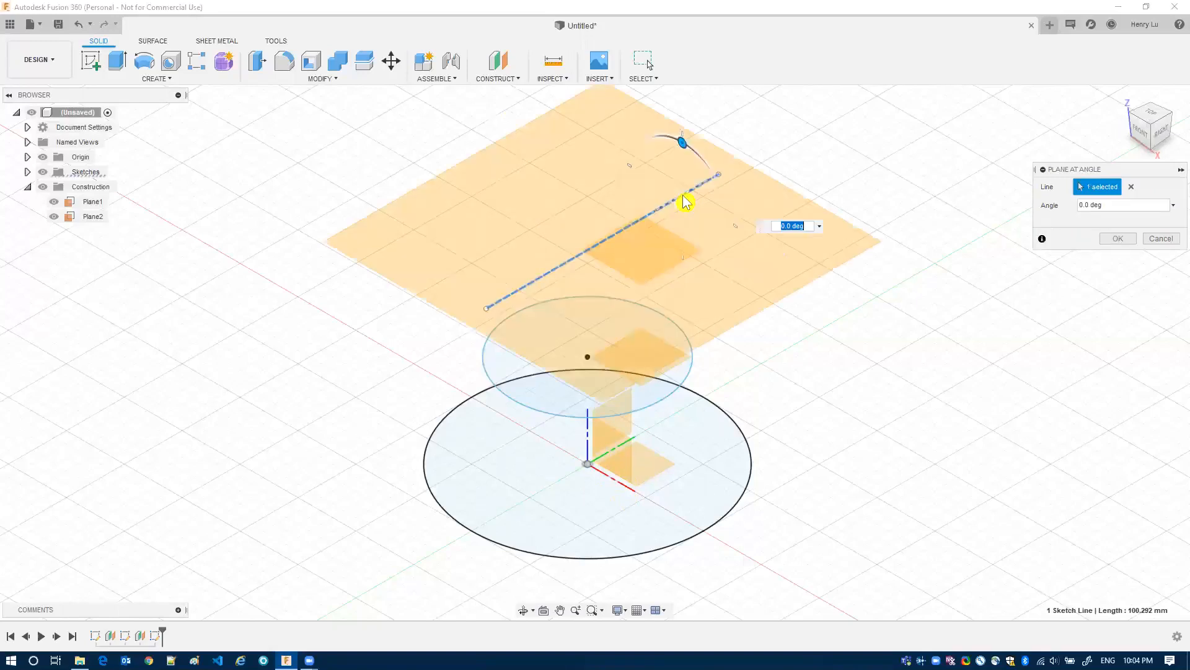
{"action": "left_click_drag", "start_coordinate": [682, 143], "coordinate": [699, 170]}
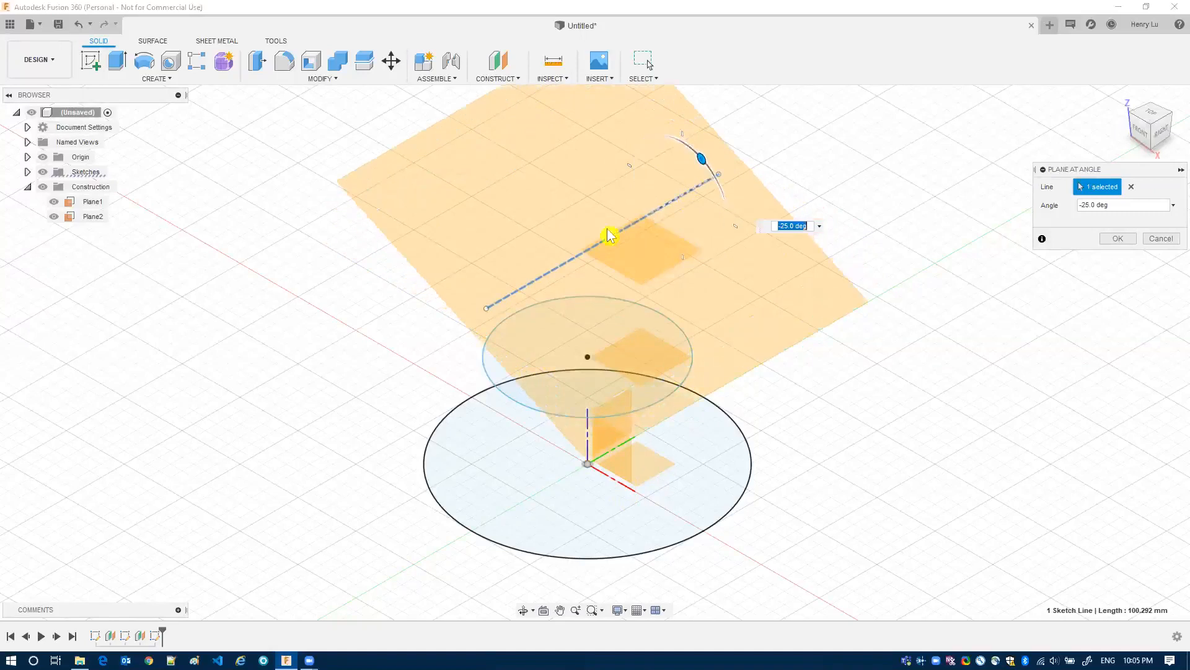
{"action": "middle_click_drag", "start_coordinate": [576, 263], "coordinate": [609, 236], "text": "shift"}
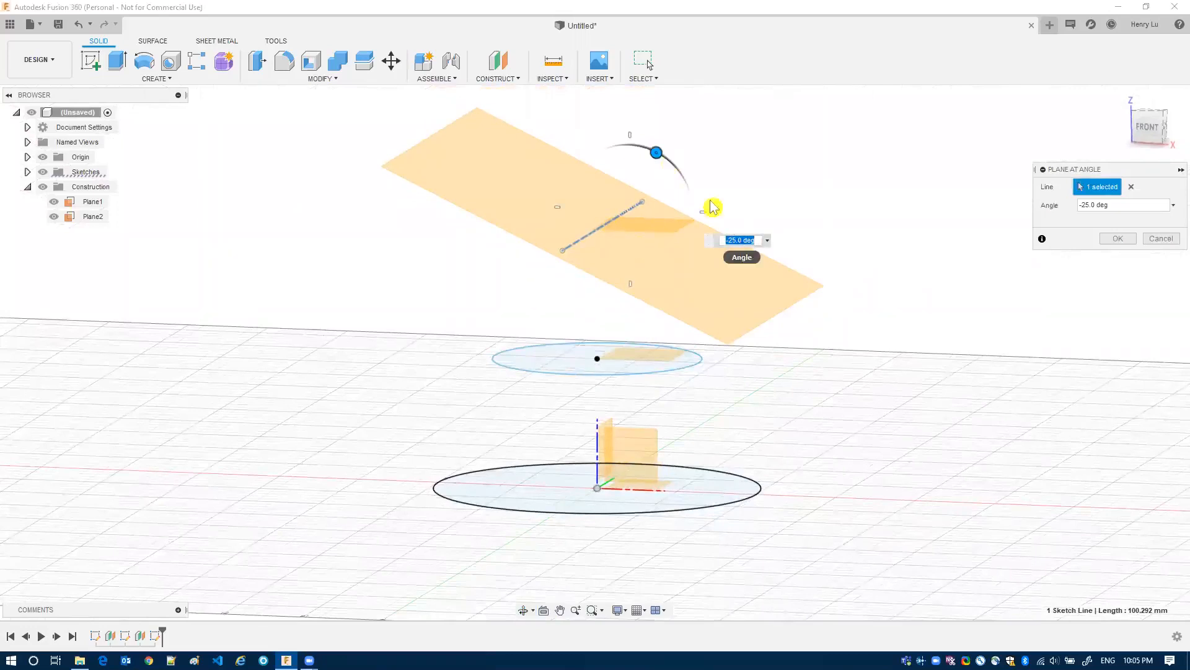
{"action": "left_click_drag", "start_coordinate": [658, 156], "coordinate": [666, 160]}
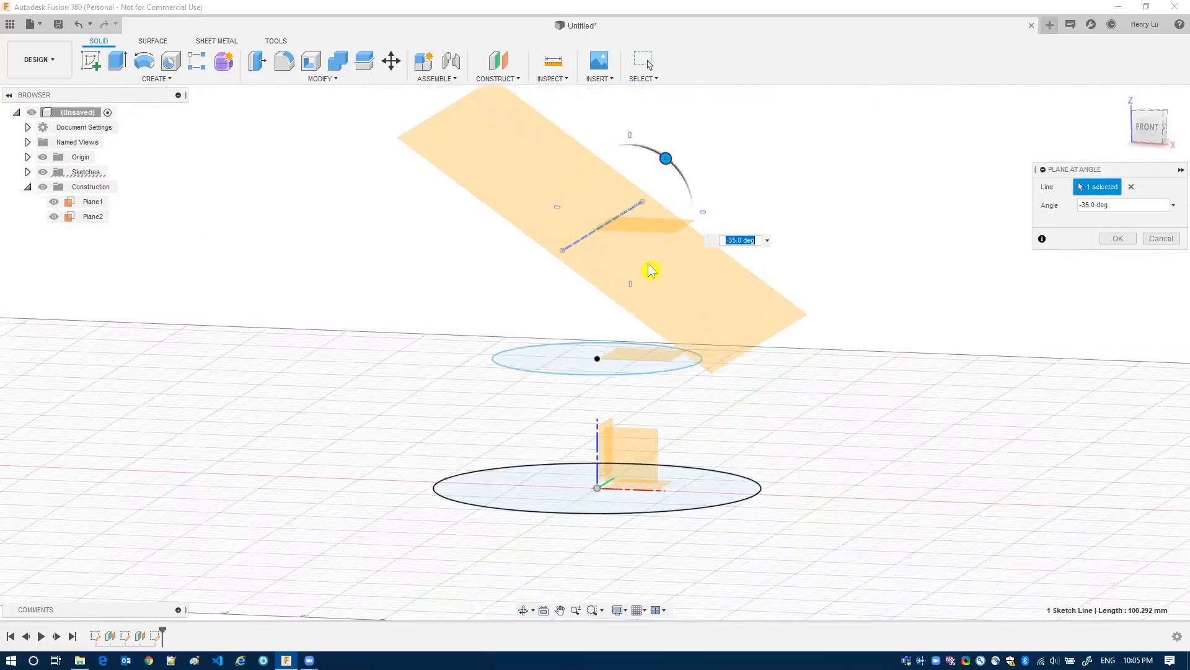
{"action": "left_click", "coordinate": [1118, 240]}
{"action": "left_click", "coordinate": [648, 282]}
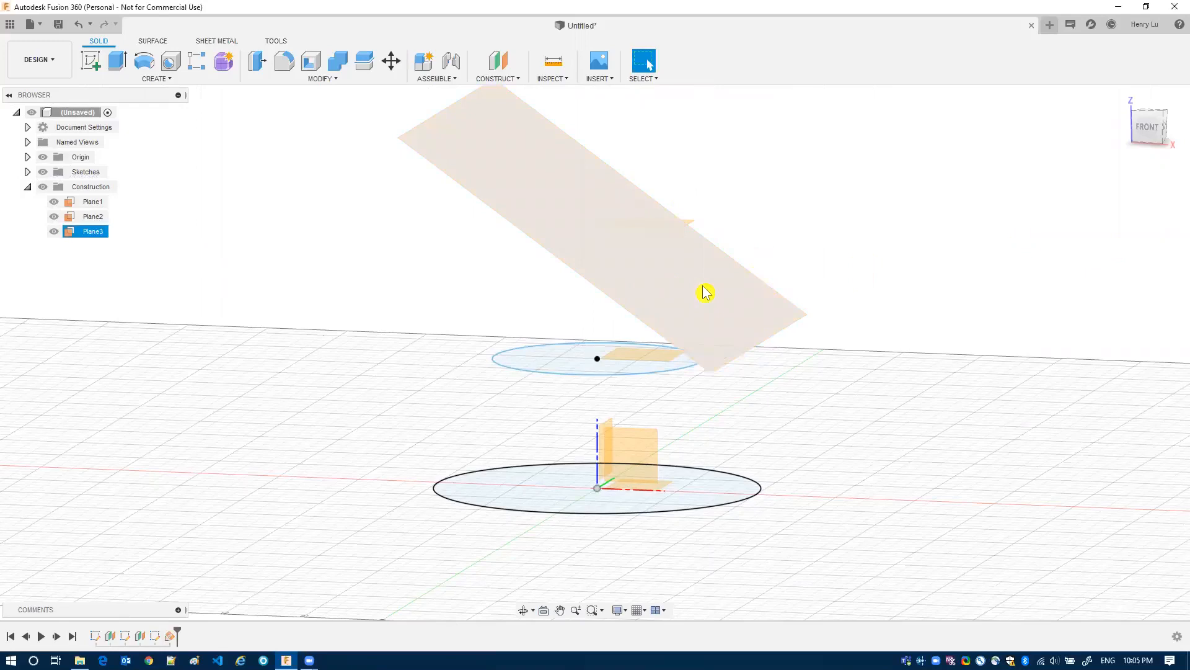
Sketch a circle about 78 mm in diameter on the angled plane, centered about 25 mm below the sketch origin on its vertical axis, and finish the sketch.
{"action": "scroll", "coordinate": [705, 292], "scroll_direction": "down", "scroll_amount": 2}
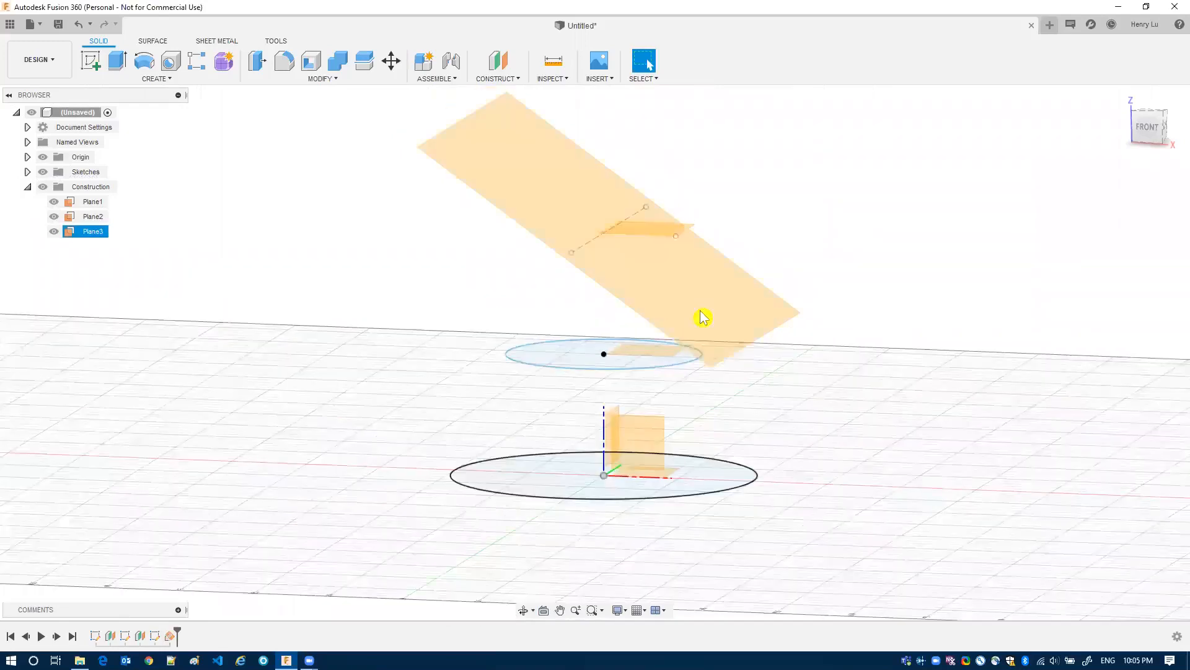
{"action": "left_click", "coordinate": [92, 60]}
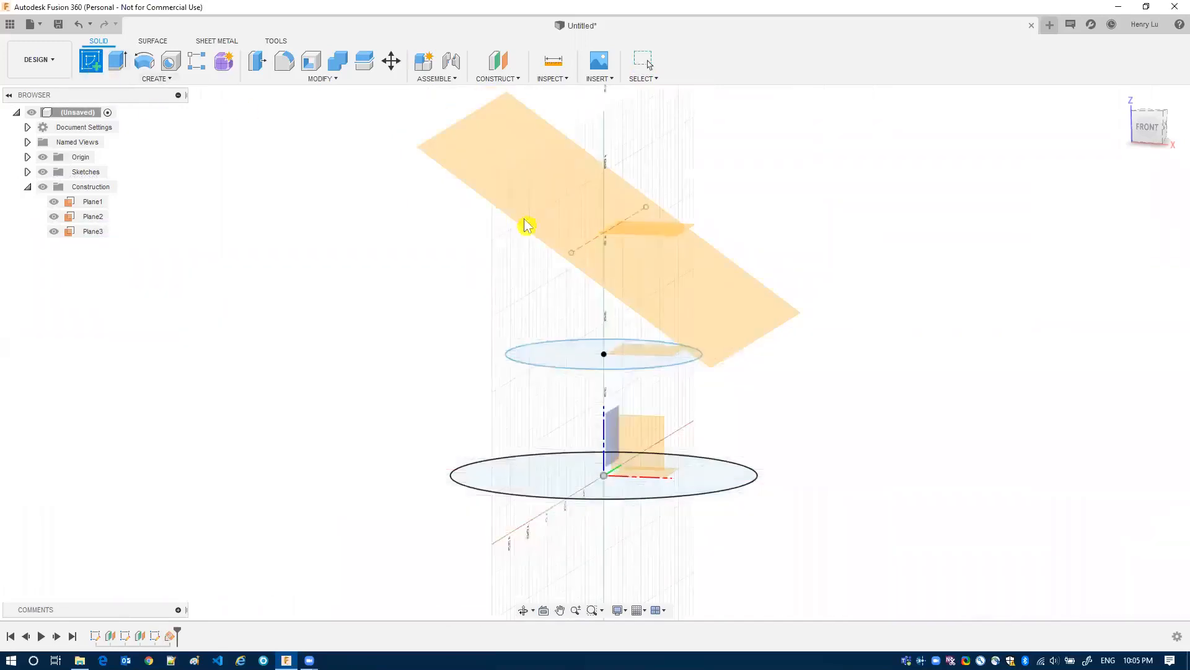
{"action": "left_click", "coordinate": [507, 173]}
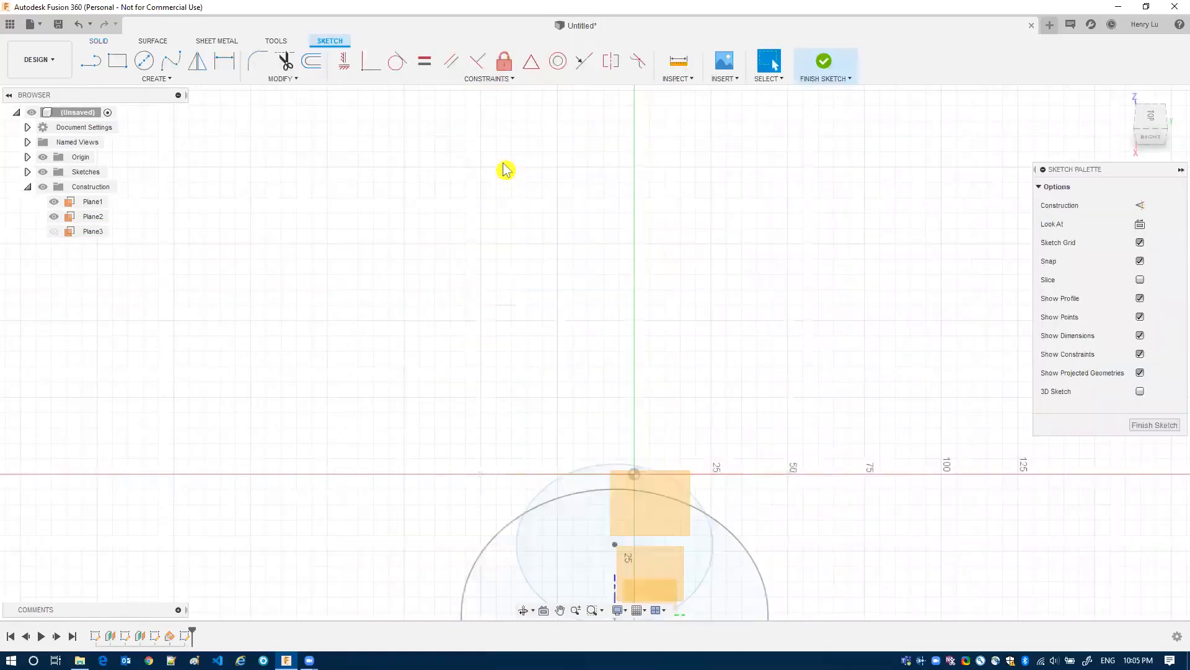
{"action": "middle_click_drag", "start_coordinate": [818, 400], "coordinate": [786, 174]}
{"action": "scroll", "coordinate": [786, 173], "scroll_direction": "down", "scroll_amount": 1}
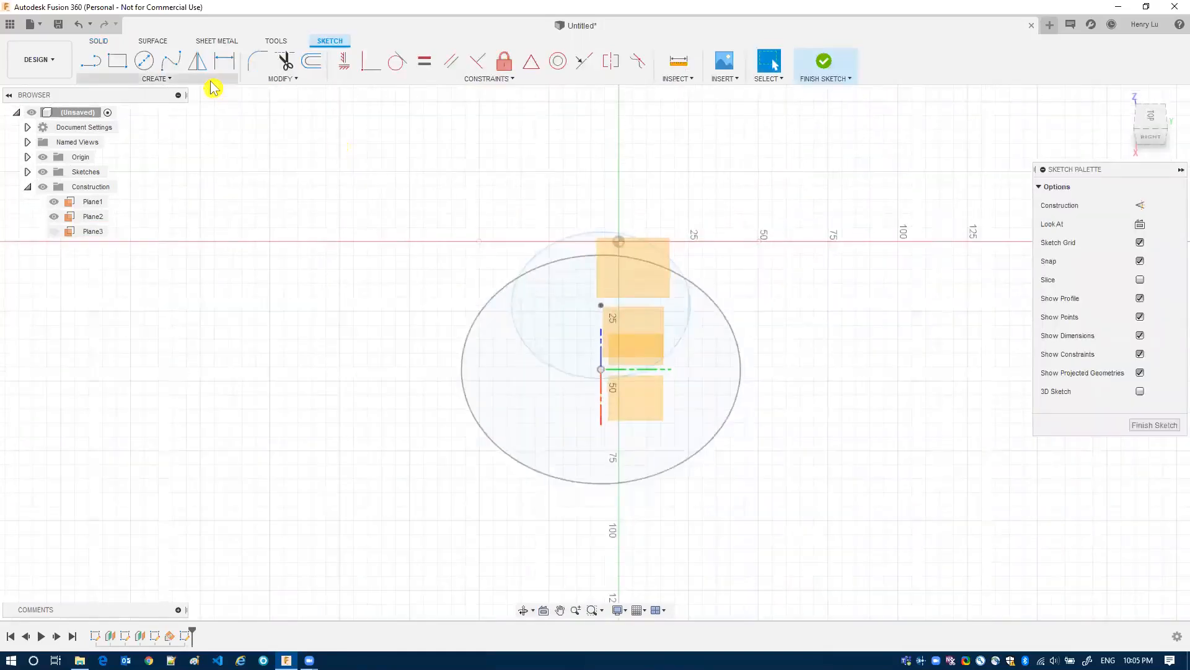
{"action": "left_click", "coordinate": [144, 60]}
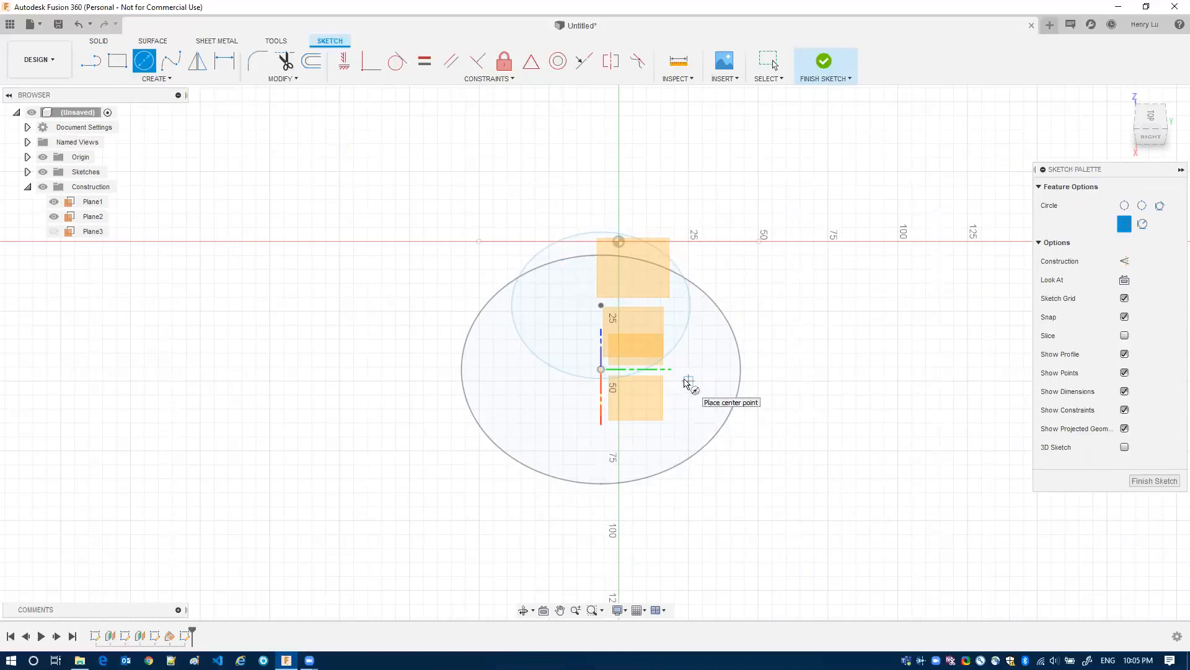
{"action": "left_click", "coordinate": [618, 311]}
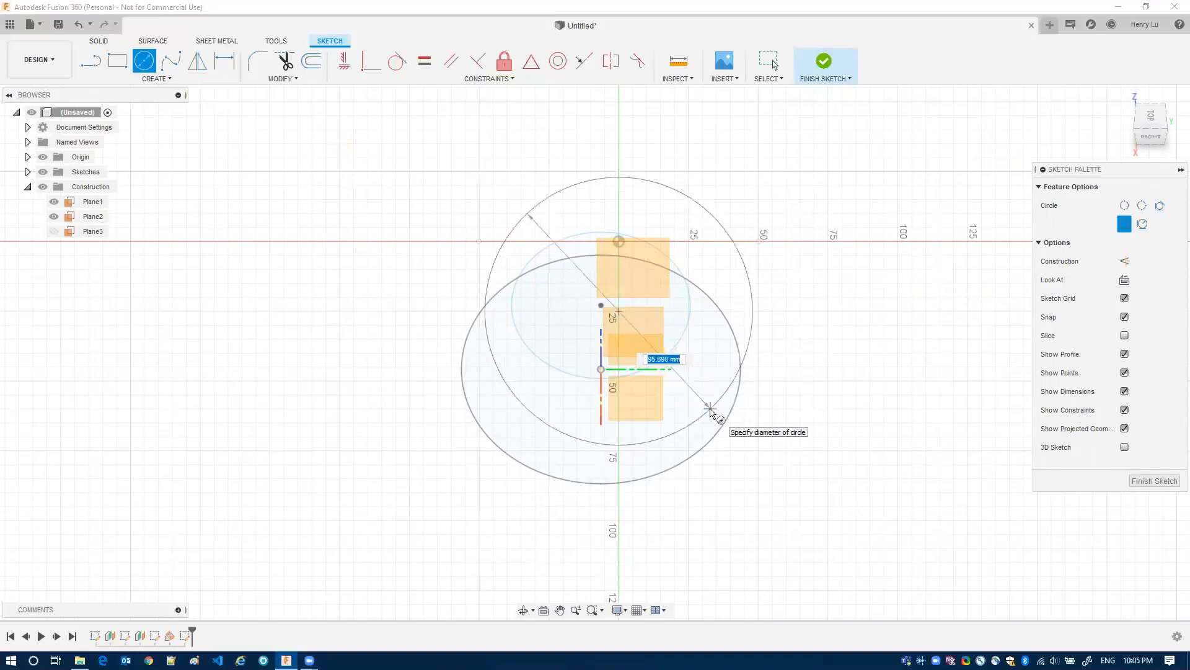
{"action": "left_click", "coordinate": [692, 392]}
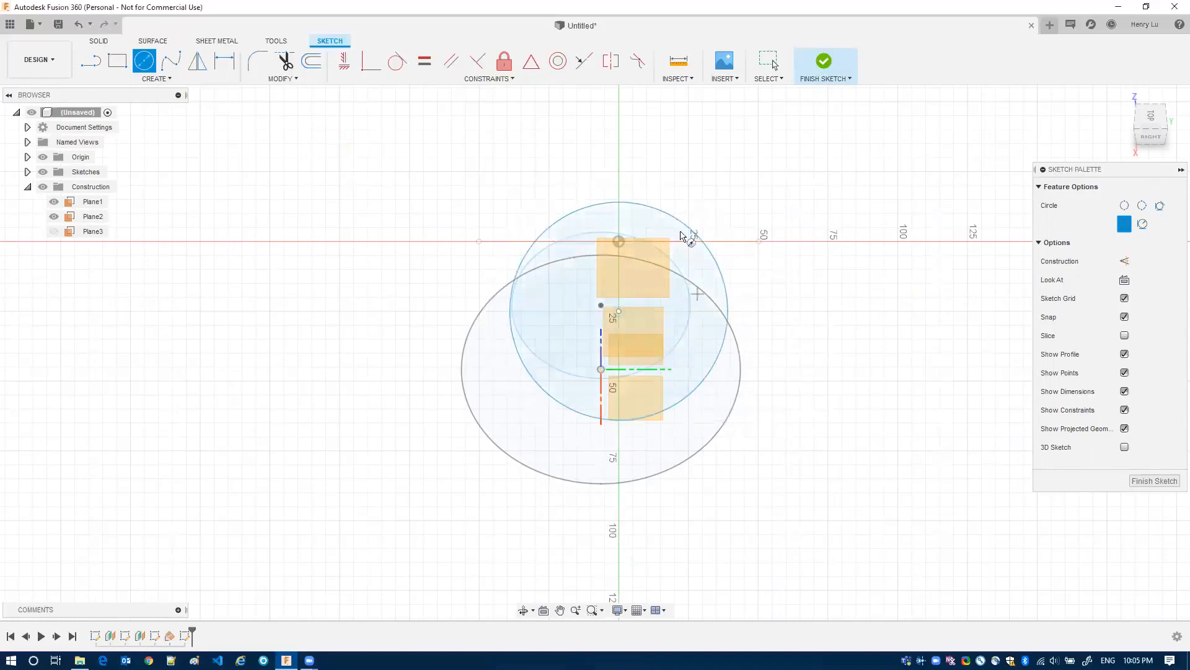
{"action": "left_click", "coordinate": [825, 65]}
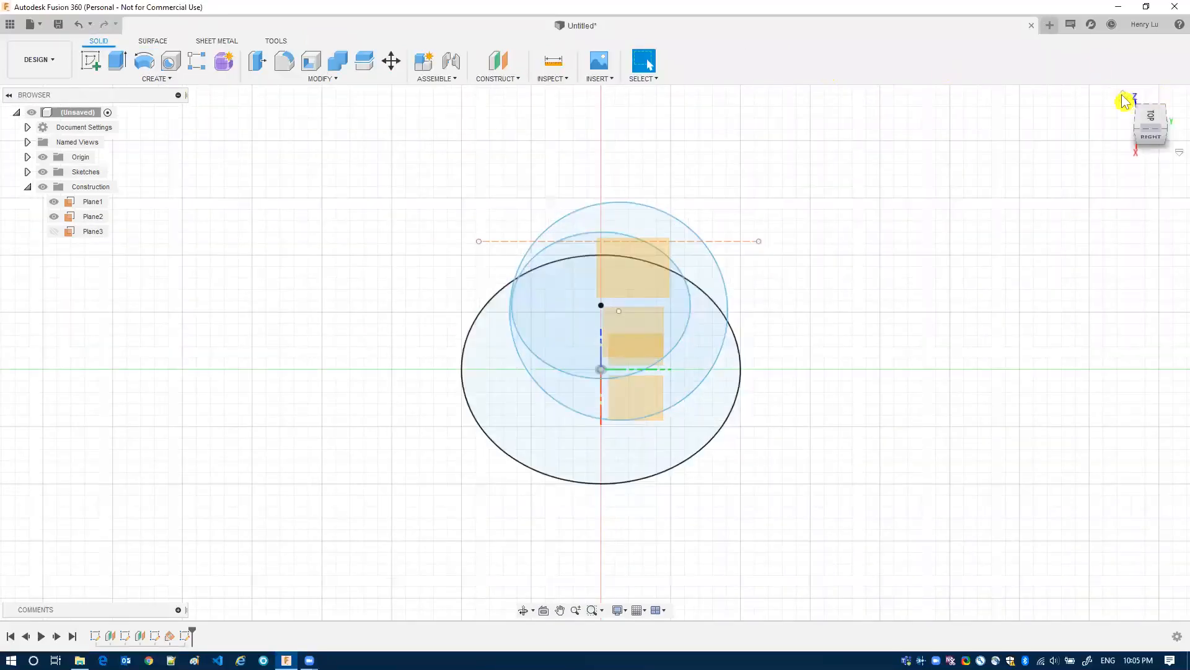
{"action": "left_click", "coordinate": [1127, 100]}
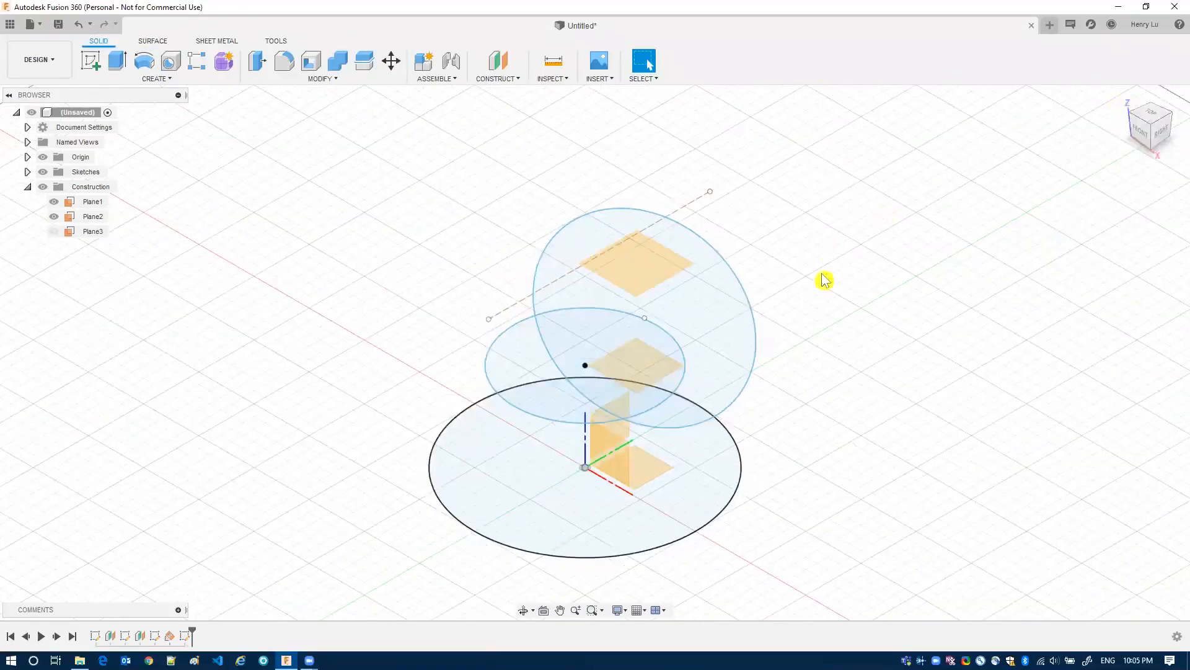
{"action": "middle_click_drag", "start_coordinate": [702, 341], "coordinate": [712, 297], "text": "shift"}
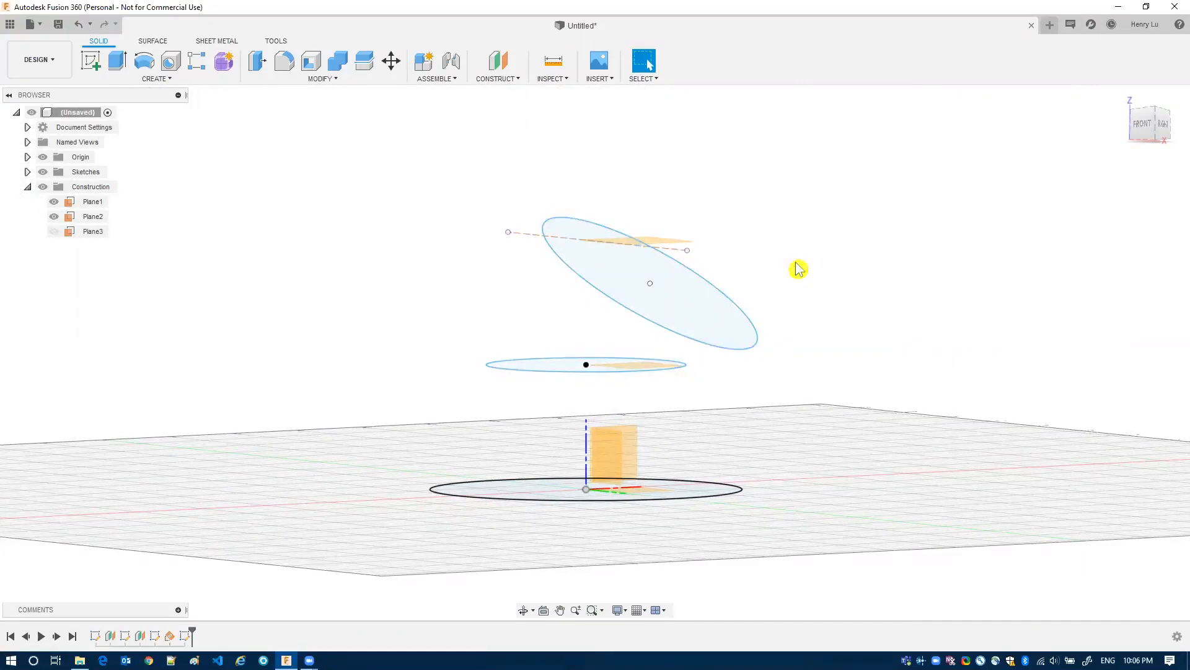
Loft a new body through the base circle, the circle on the offset plane and the circle on the angled plane.
{"action": "middle_click_drag", "start_coordinate": [776, 274], "coordinate": [771, 278], "text": "shift"}
{"action": "key", "text": "Escape"}
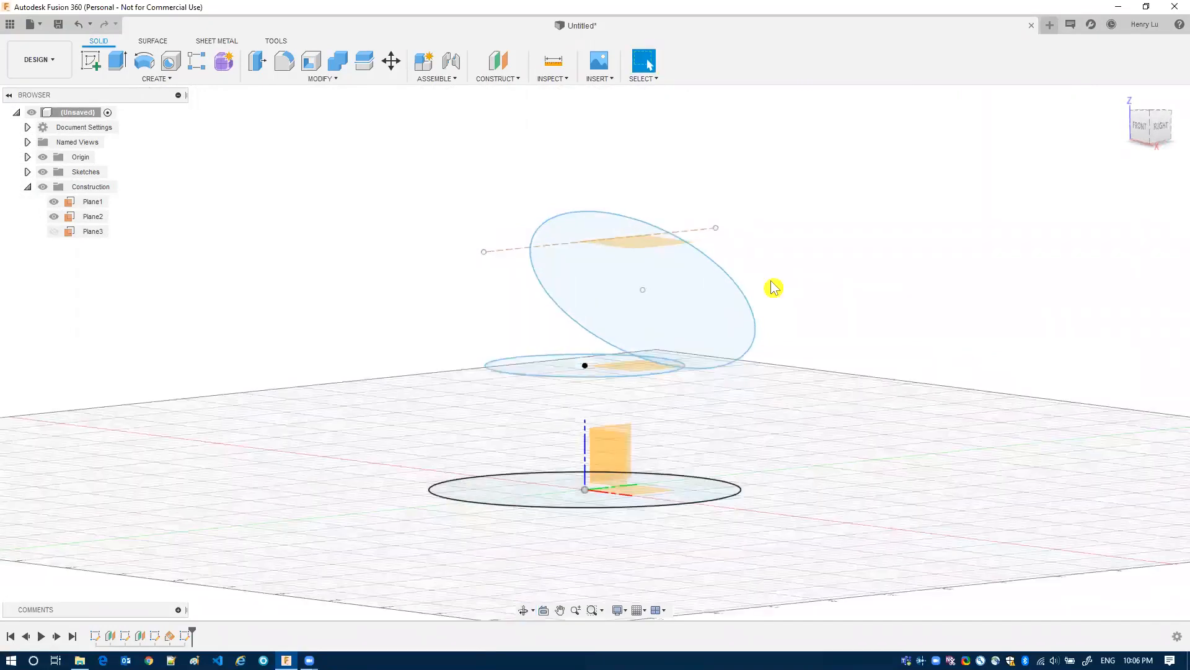
{"action": "left_click", "coordinate": [155, 79]}
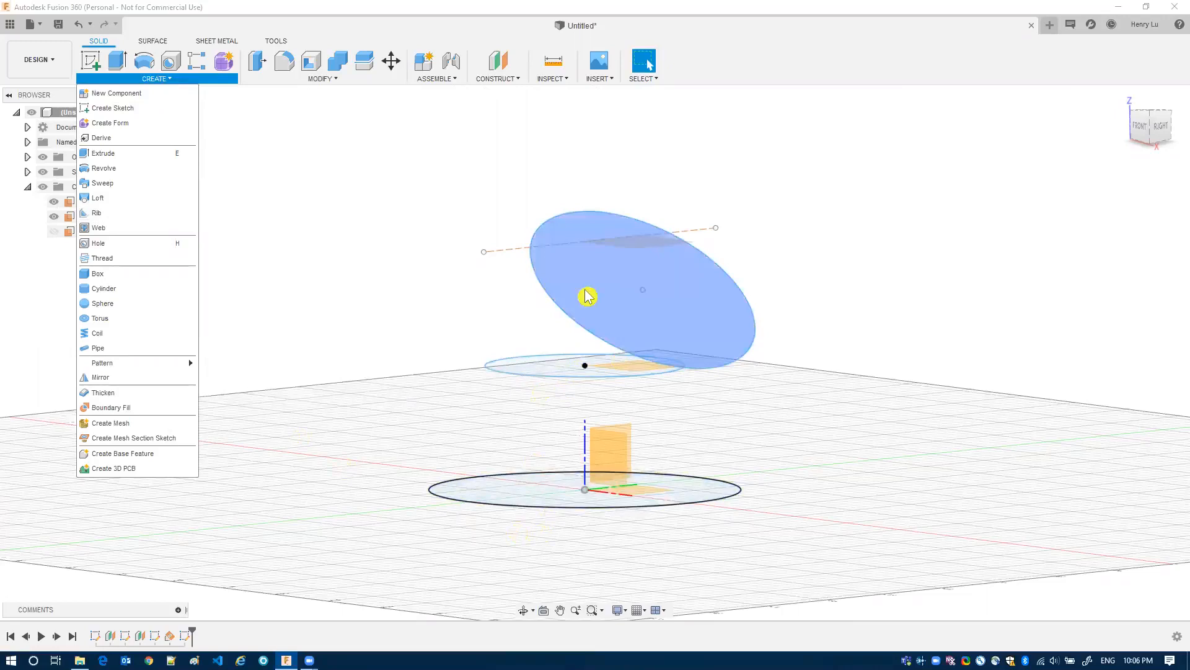
{"action": "left_click", "coordinate": [104, 198]}
{"action": "left_click", "coordinate": [539, 501]}
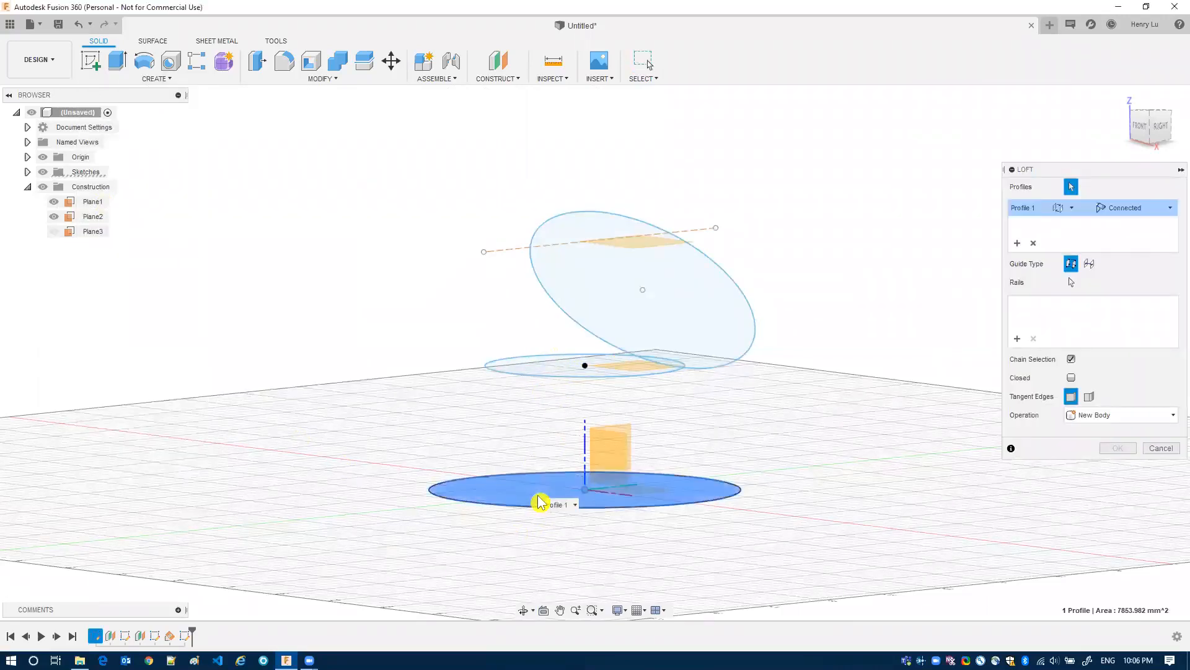
{"action": "left_click", "coordinate": [546, 374]}
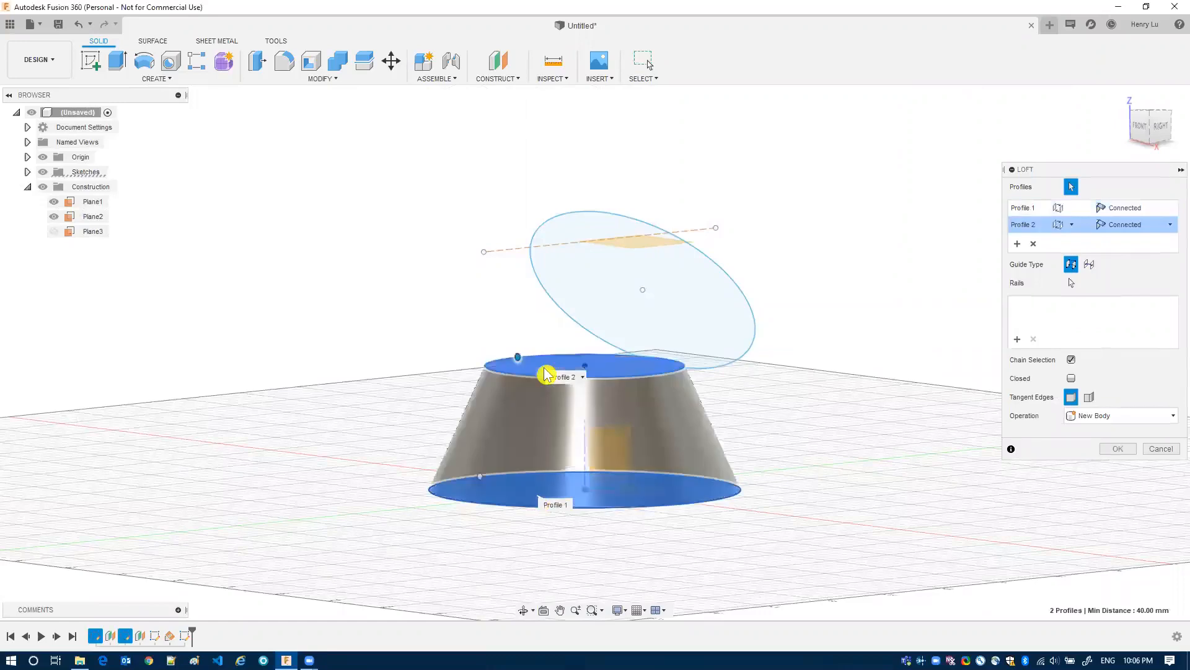
{"action": "left_click", "coordinate": [589, 300]}
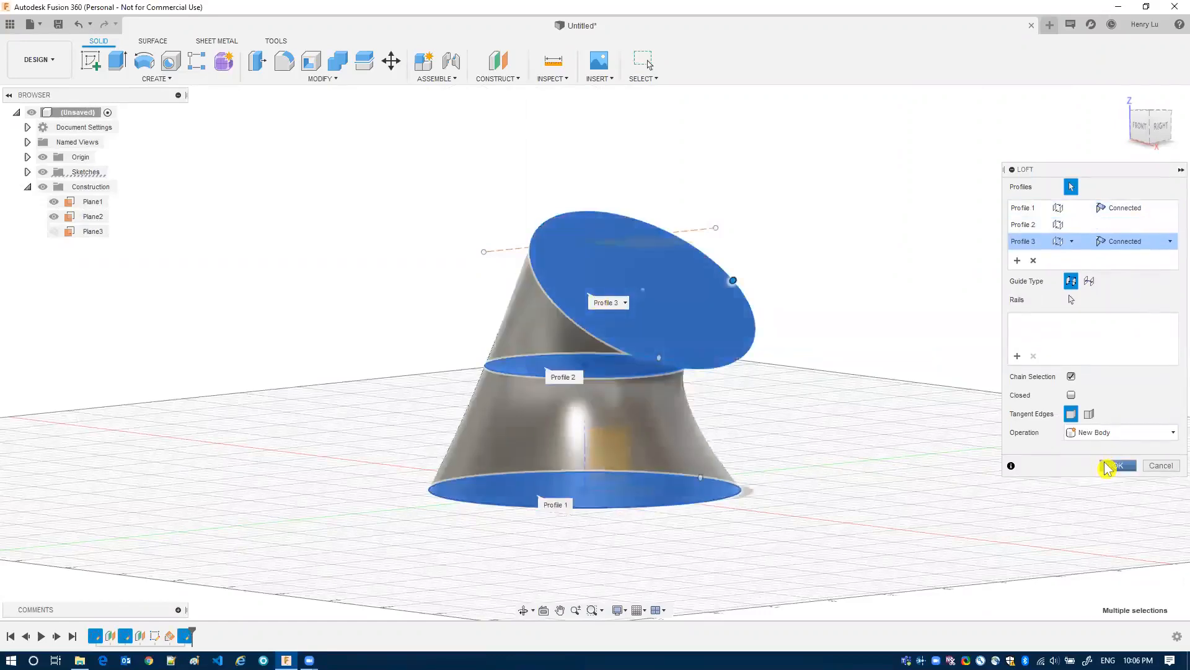
{"action": "left_click", "coordinate": [1109, 466]}
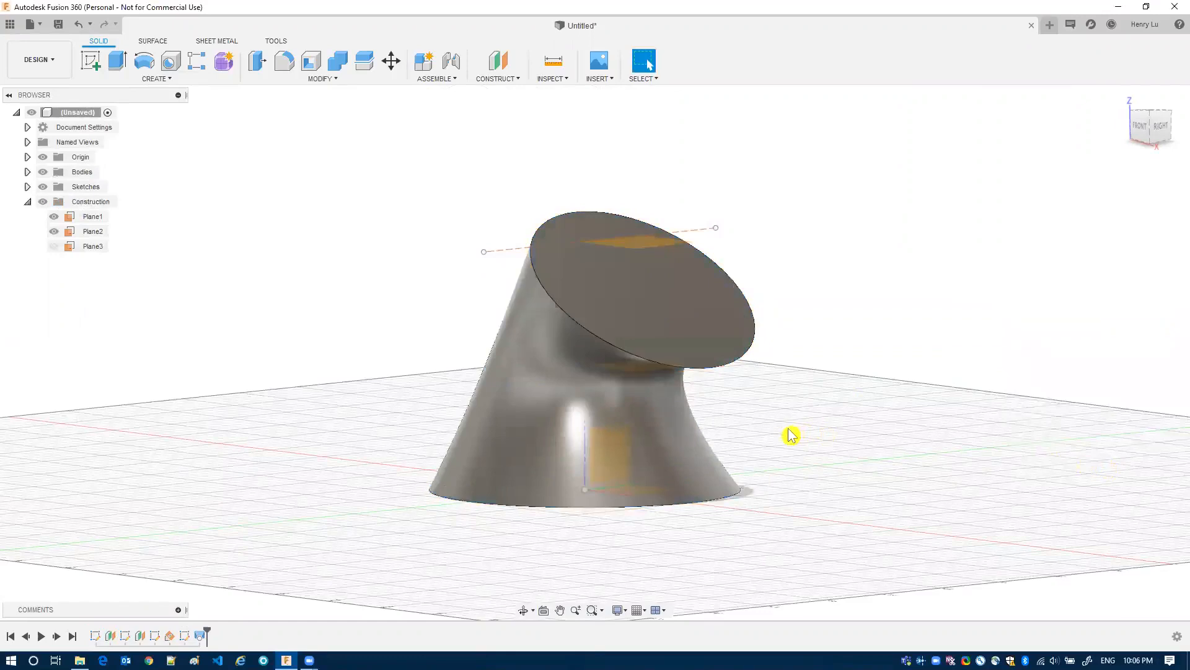
{"action": "middle_click_drag", "start_coordinate": [706, 403], "coordinate": [651, 407], "text": "shift"}
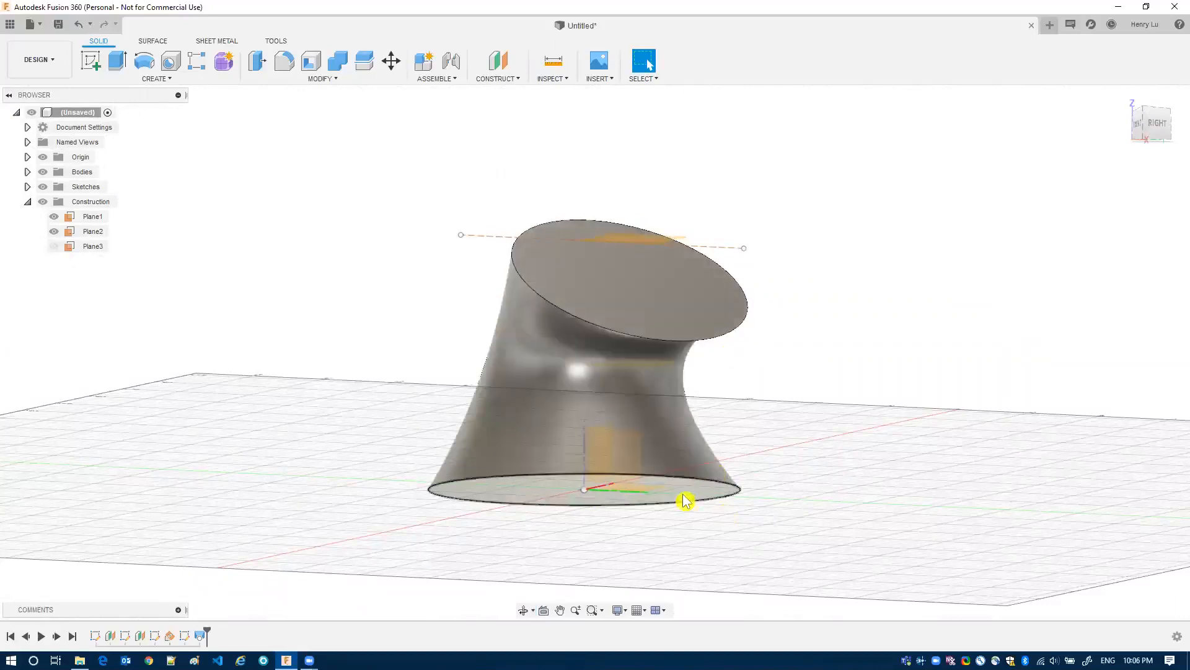
{"action": "middle_click_drag", "start_coordinate": [610, 445], "coordinate": [563, 412], "text": "shift"}
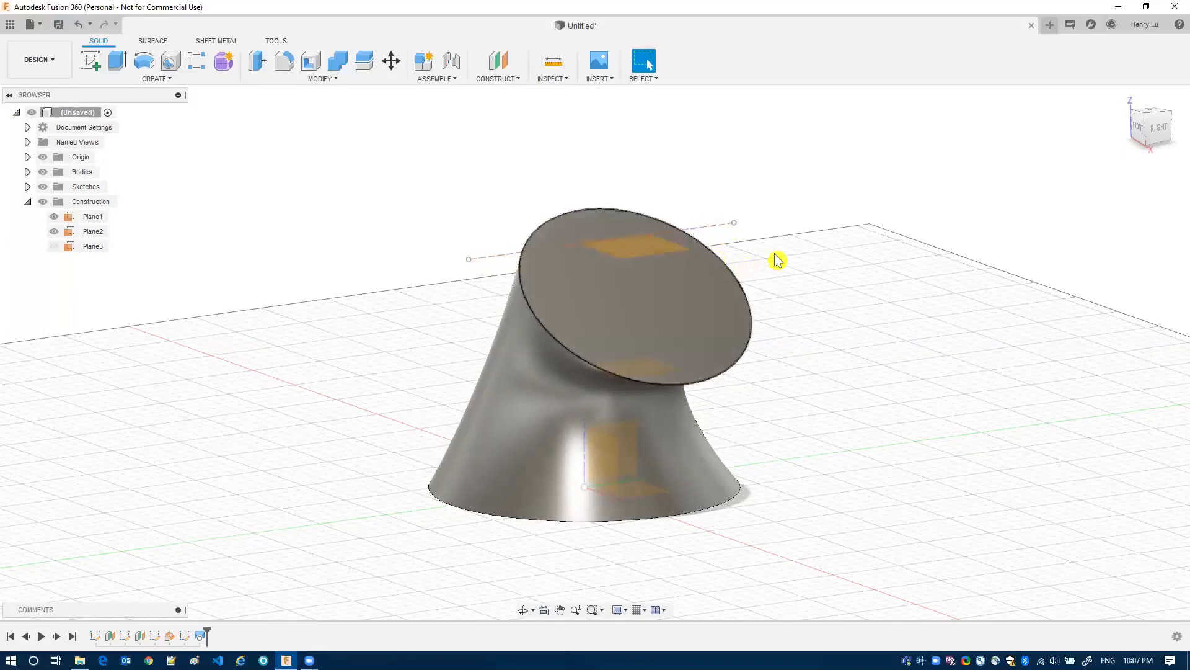
{"action": "left_click", "coordinate": [607, 266]}
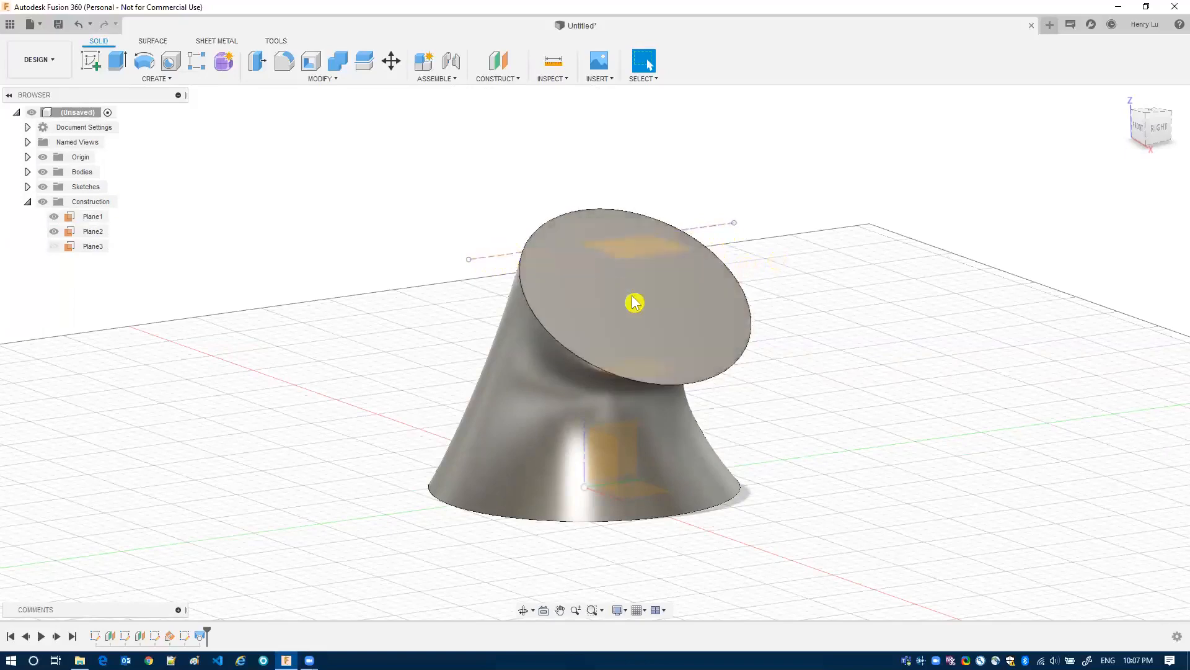
{"action": "left_click", "coordinate": [725, 186]}
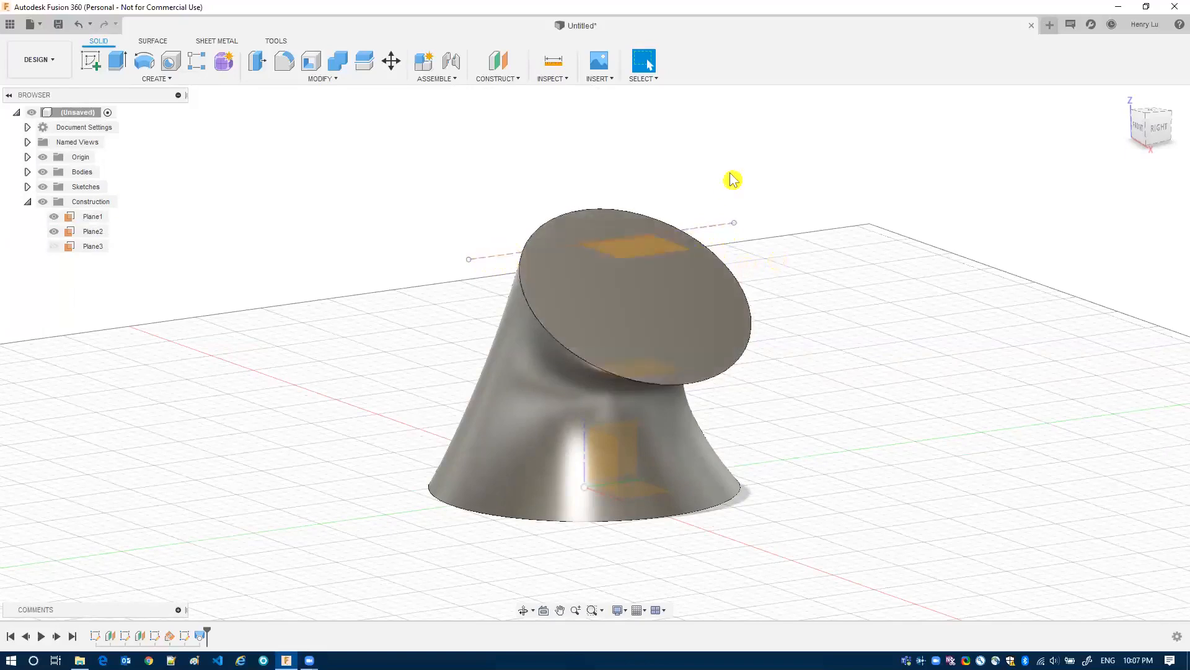
{"action": "left_click", "coordinate": [142, 81]}
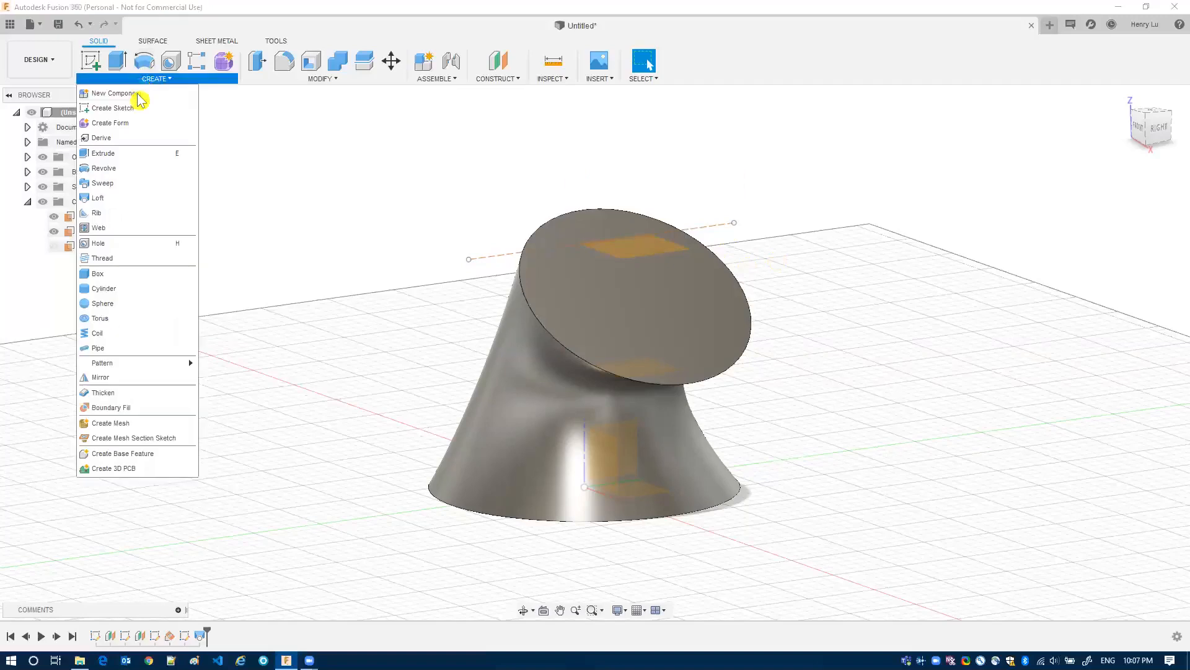
{"action": "left_click", "coordinate": [105, 203]}
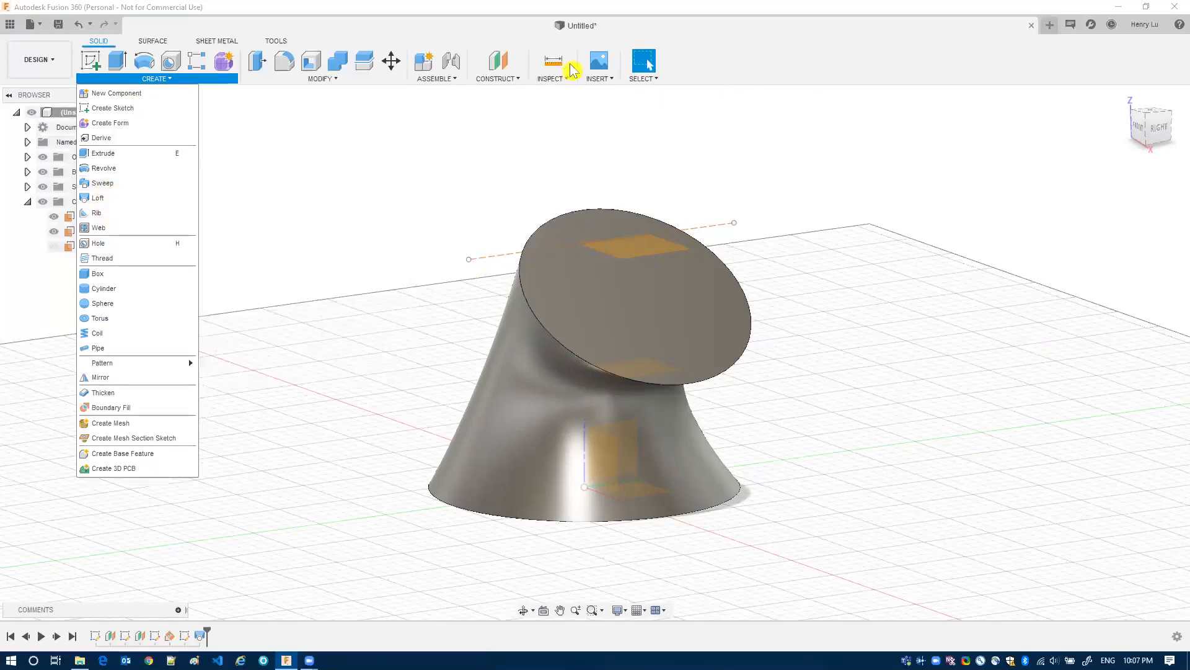
{"action": "left_click", "coordinate": [596, 69]}
Close the untitled loft design without saving it and show the origin planes and axes in the new empty design.
{"action": "left_click", "coordinate": [1031, 25]}
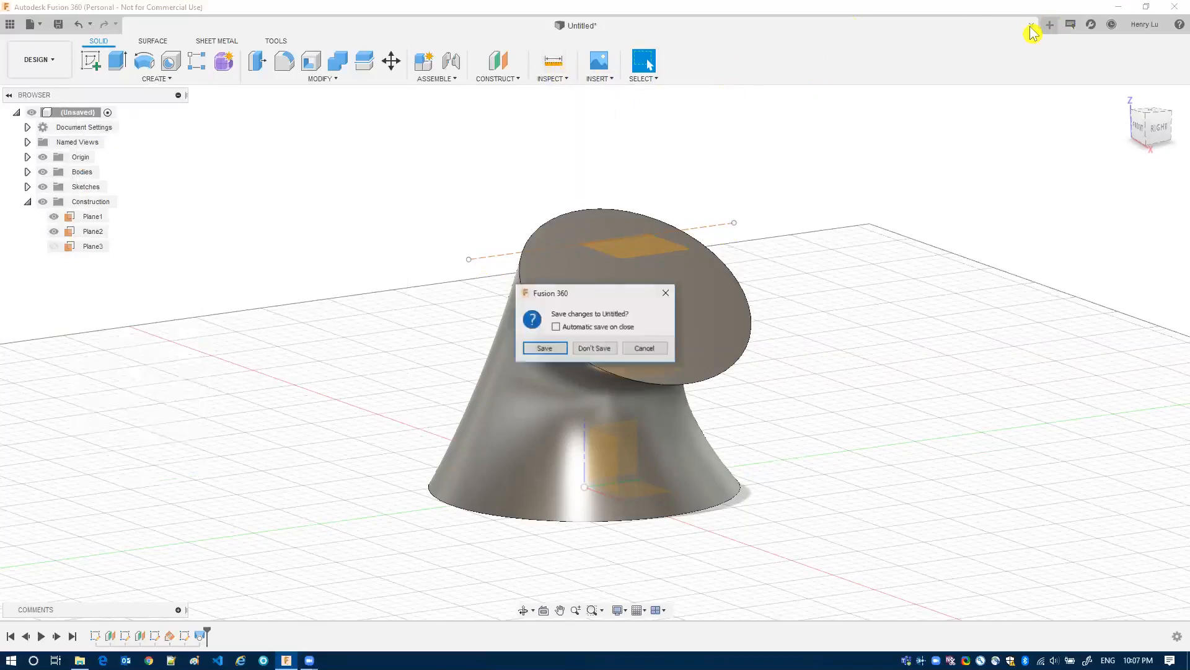
{"action": "left_click", "coordinate": [606, 349]}
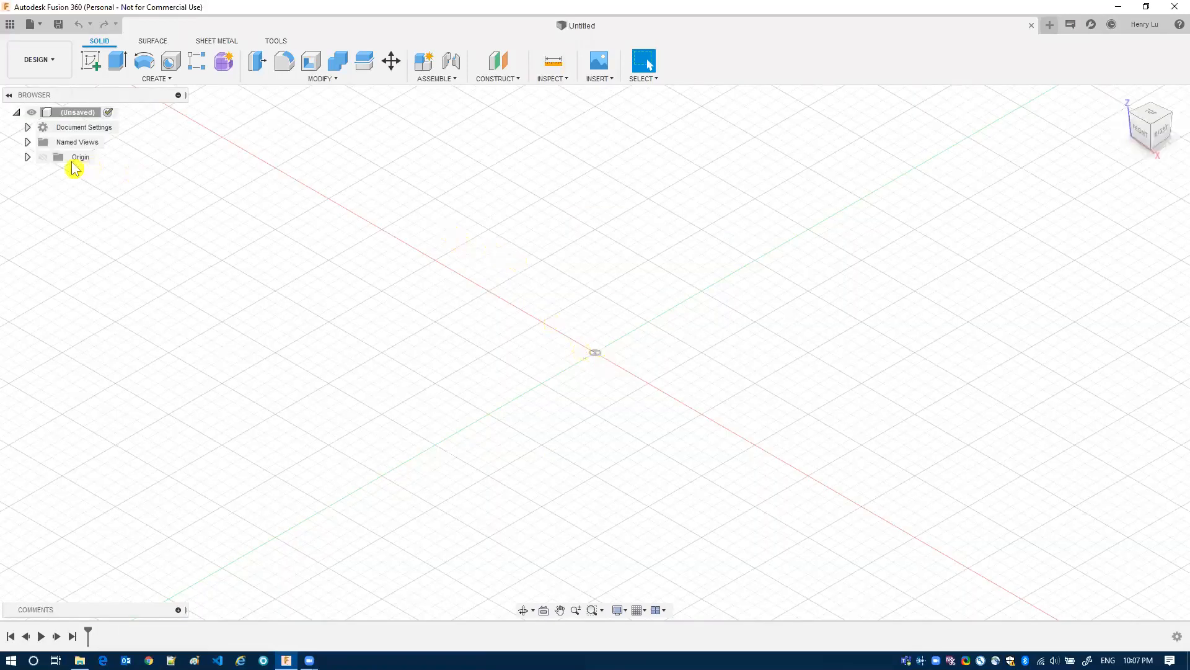
{"action": "left_click", "coordinate": [43, 157]}
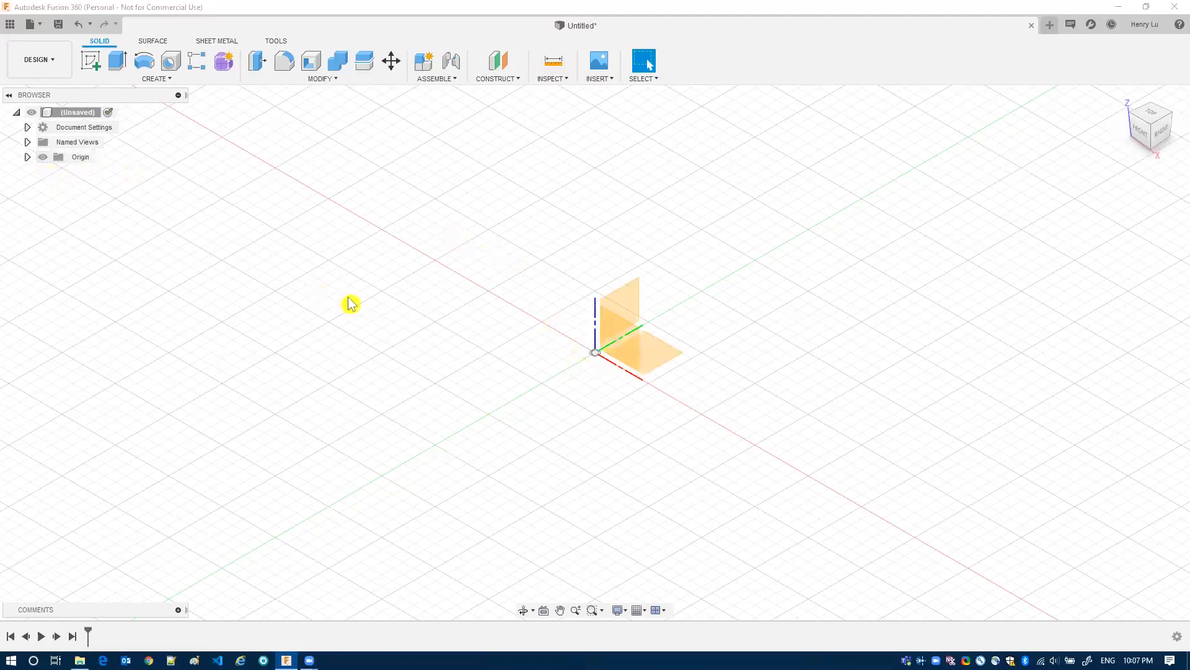
Sketch a circle about 114 mm in diameter on the XZ plane, centered 50 mm above the origin on the vertical axis.
{"action": "left_click", "coordinate": [160, 82]}
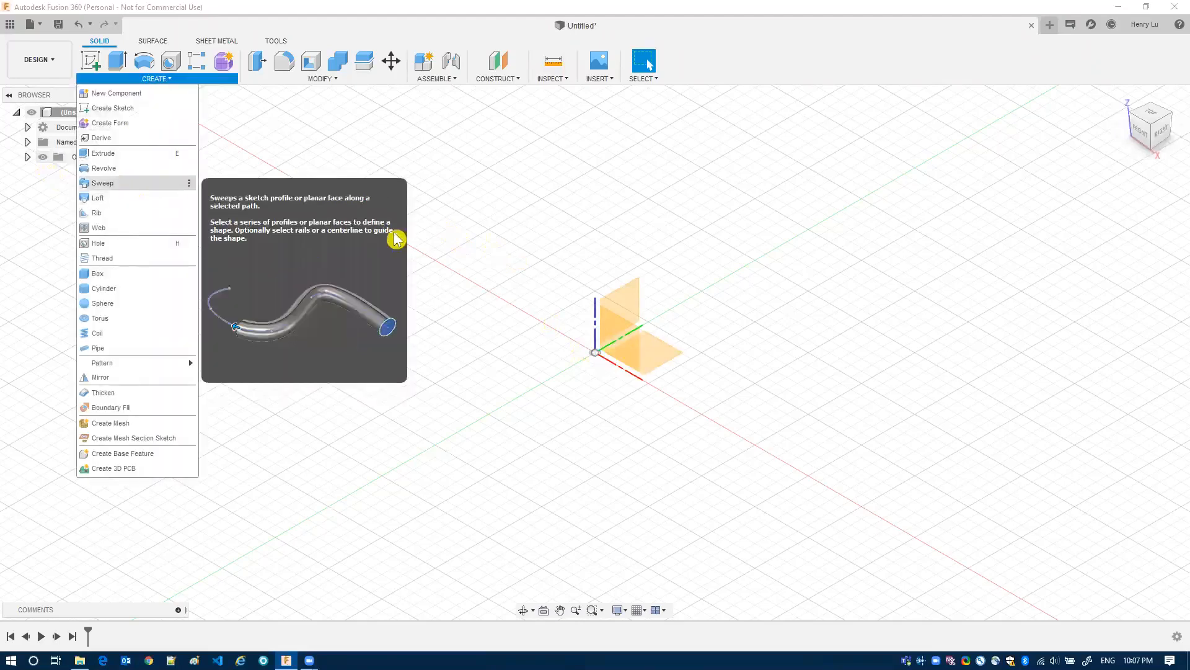
{"action": "left_click", "coordinate": [465, 227]}
{"action": "left_click", "coordinate": [91, 60]}
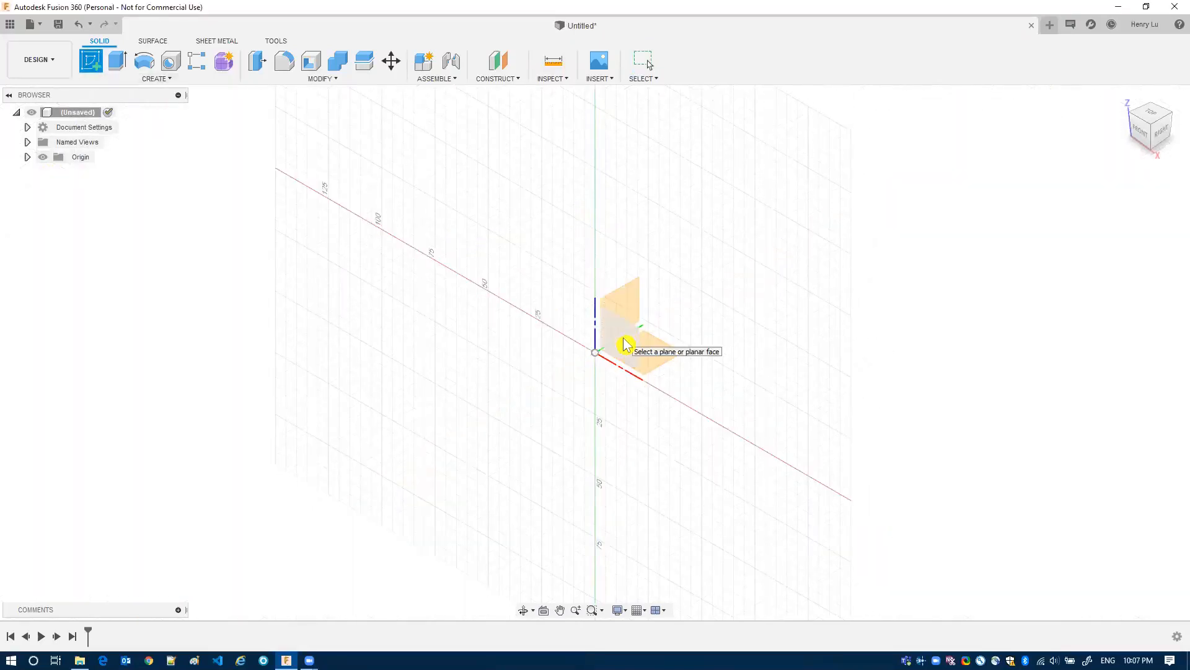
{"action": "left_click", "coordinate": [625, 345]}
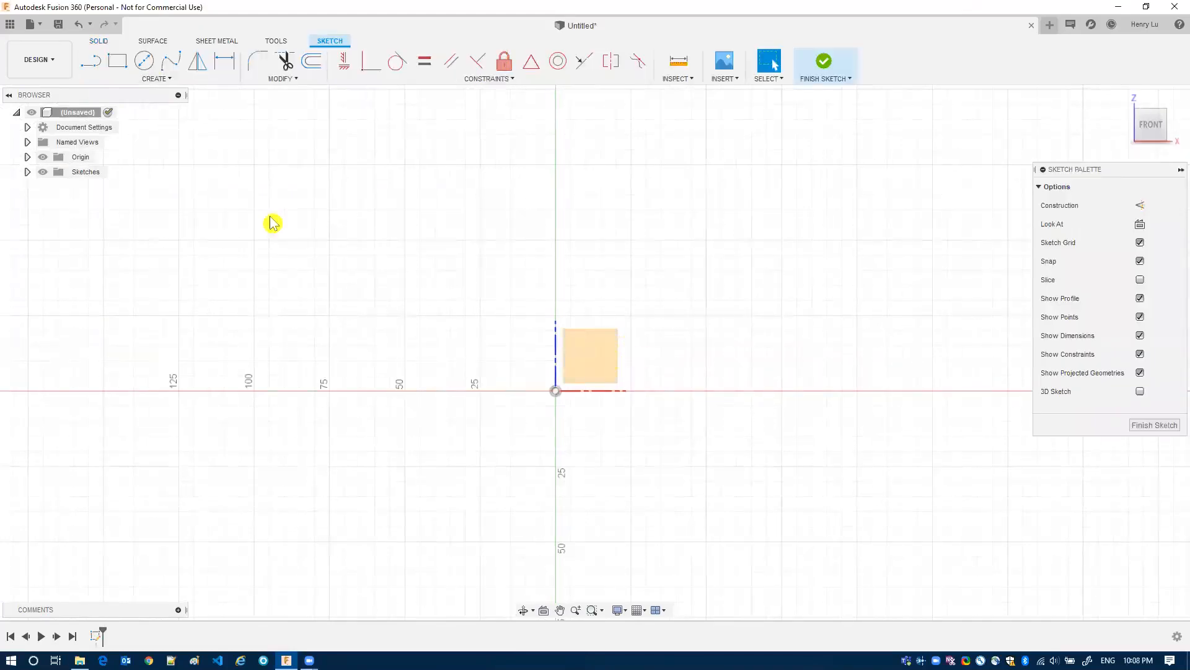
{"action": "left_click", "coordinate": [146, 79]}
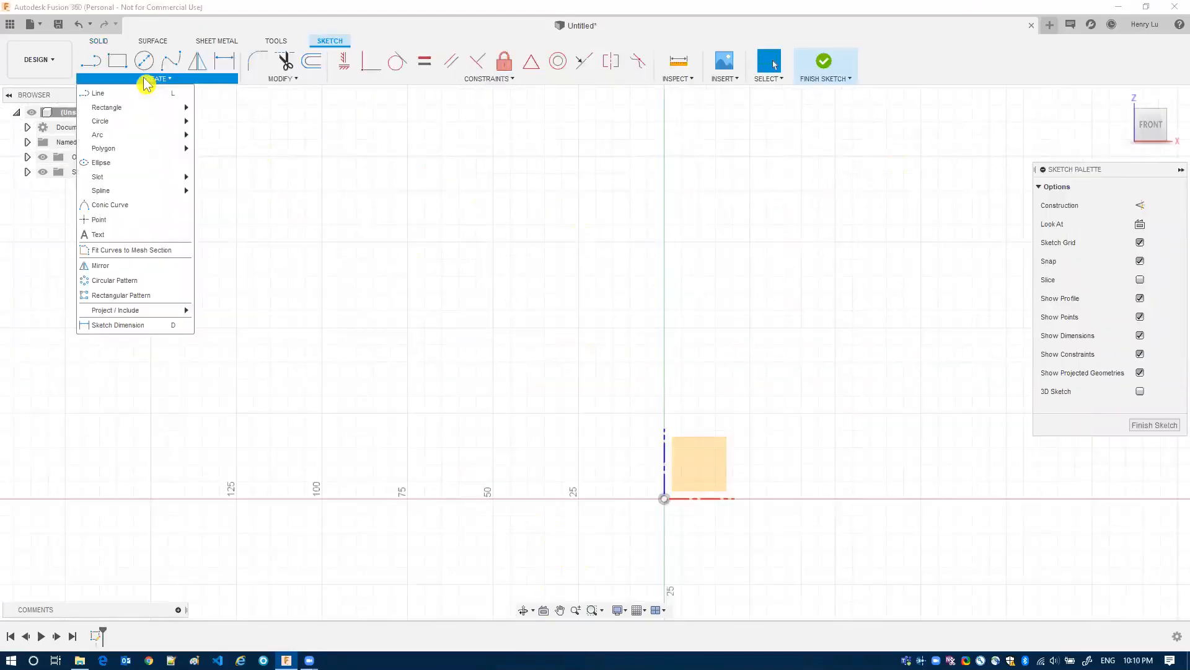
{"action": "mouse_move", "coordinate": [112, 122]}
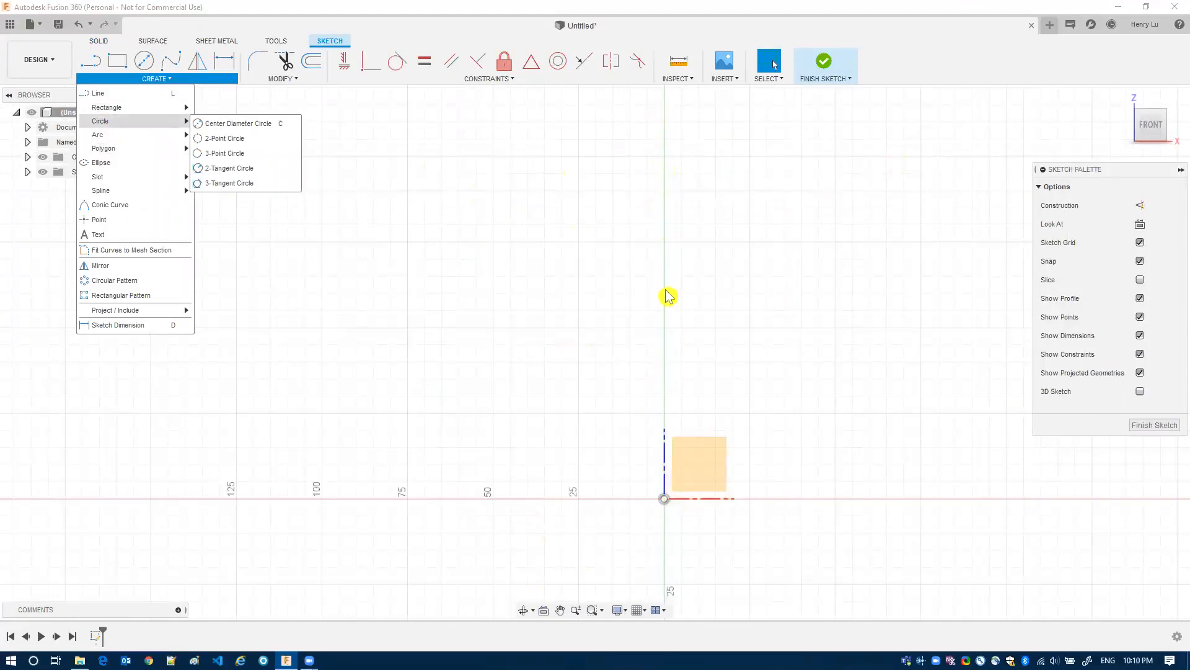
{"action": "scroll", "coordinate": [667, 296], "scroll_direction": "up", "scroll_amount": 2}
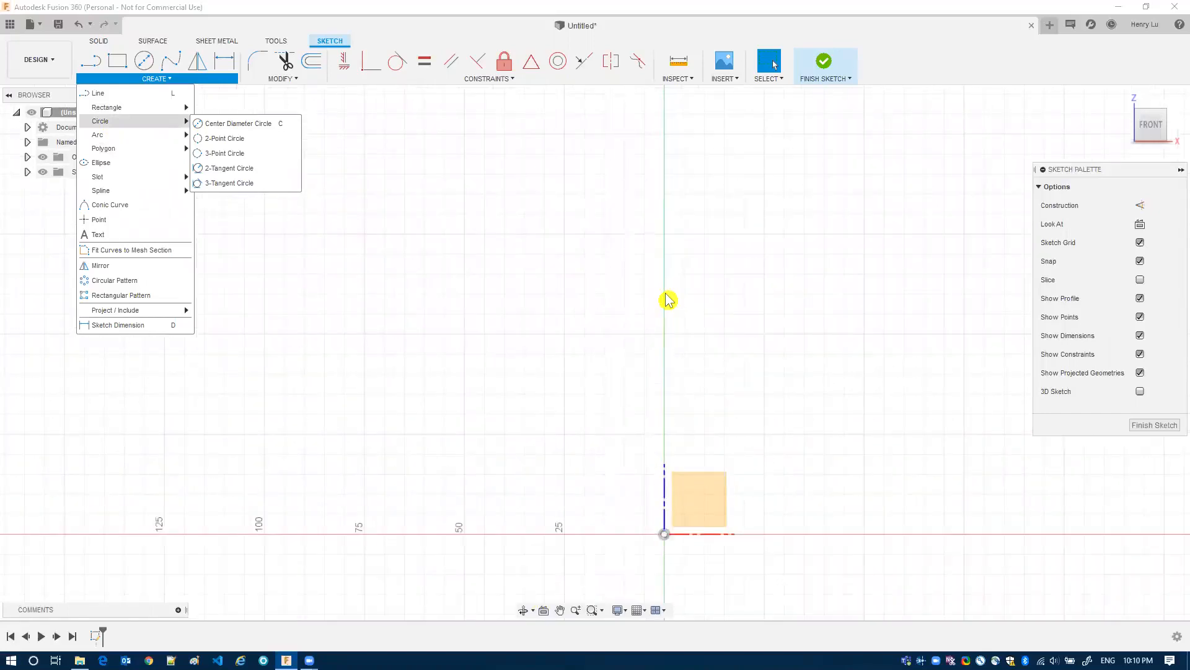
{"action": "left_click", "coordinate": [667, 301]}
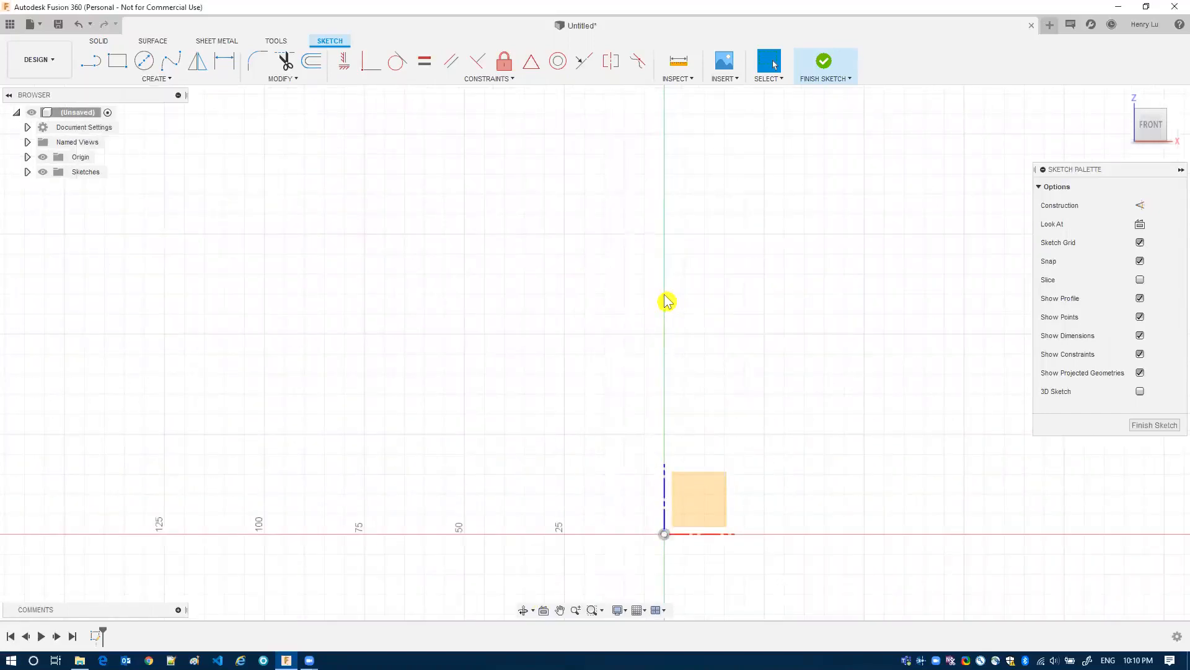
{"action": "left_click", "coordinate": [144, 61]}
{"action": "left_click", "coordinate": [664, 333]}
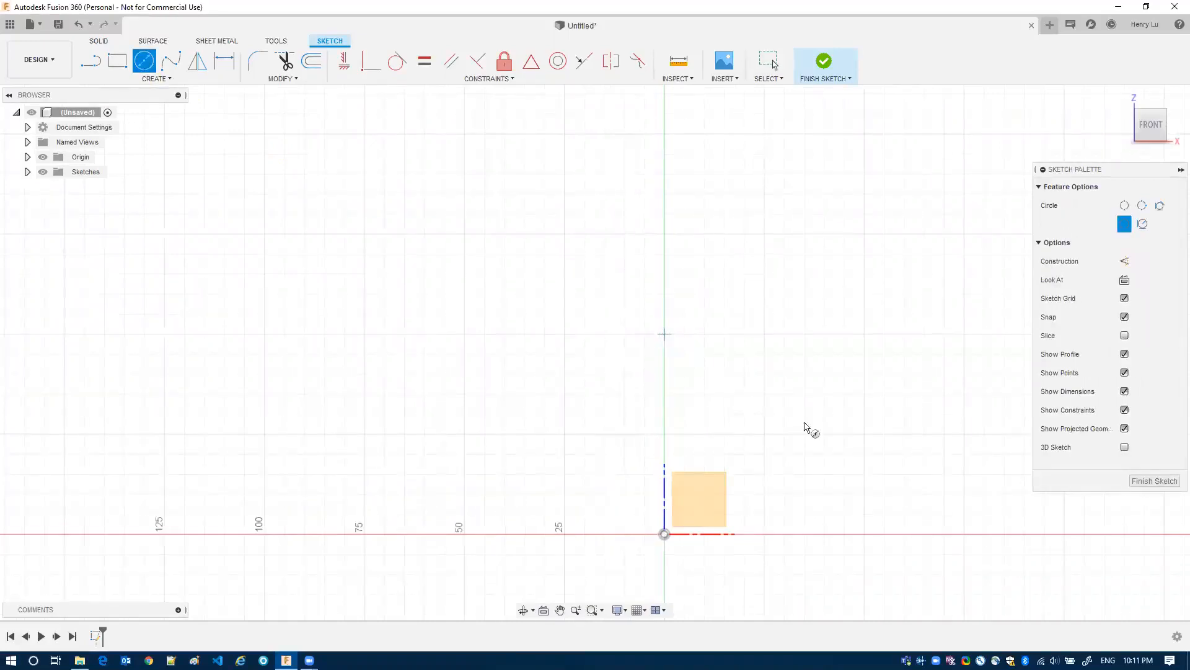
{"action": "left_click", "coordinate": [847, 478]}
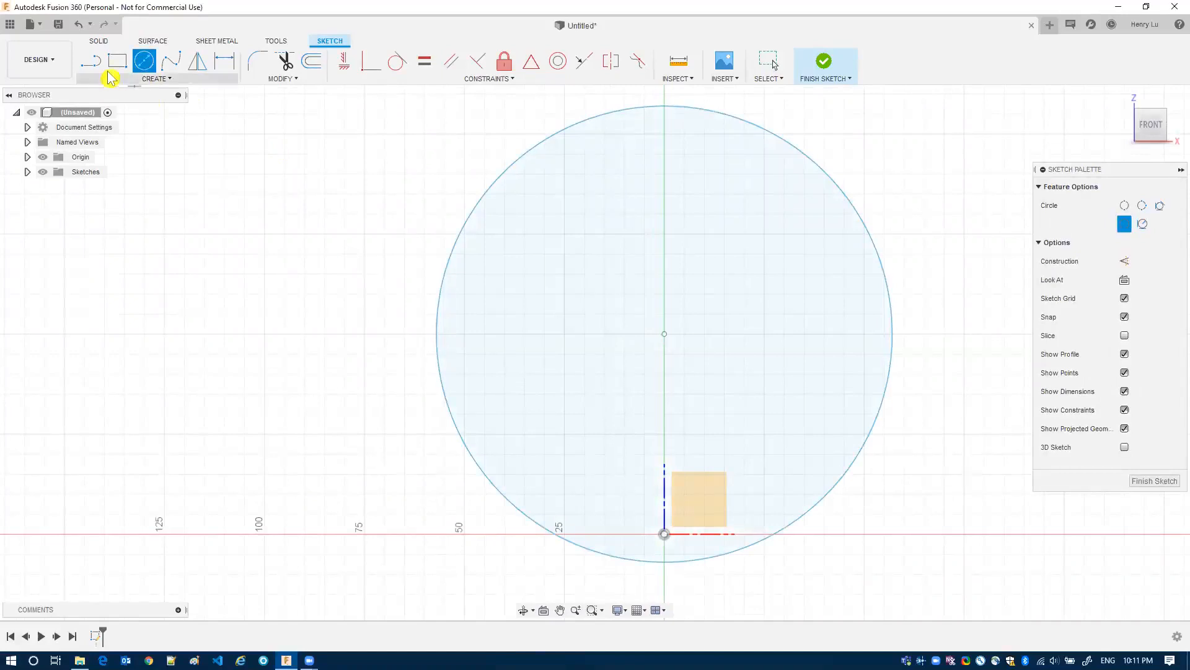
Draw a vertical line about 51.5 mm long from just above the circle toward its center, continued by a slanted line past the lower-left edge.
{"action": "left_click", "coordinate": [91, 61]}
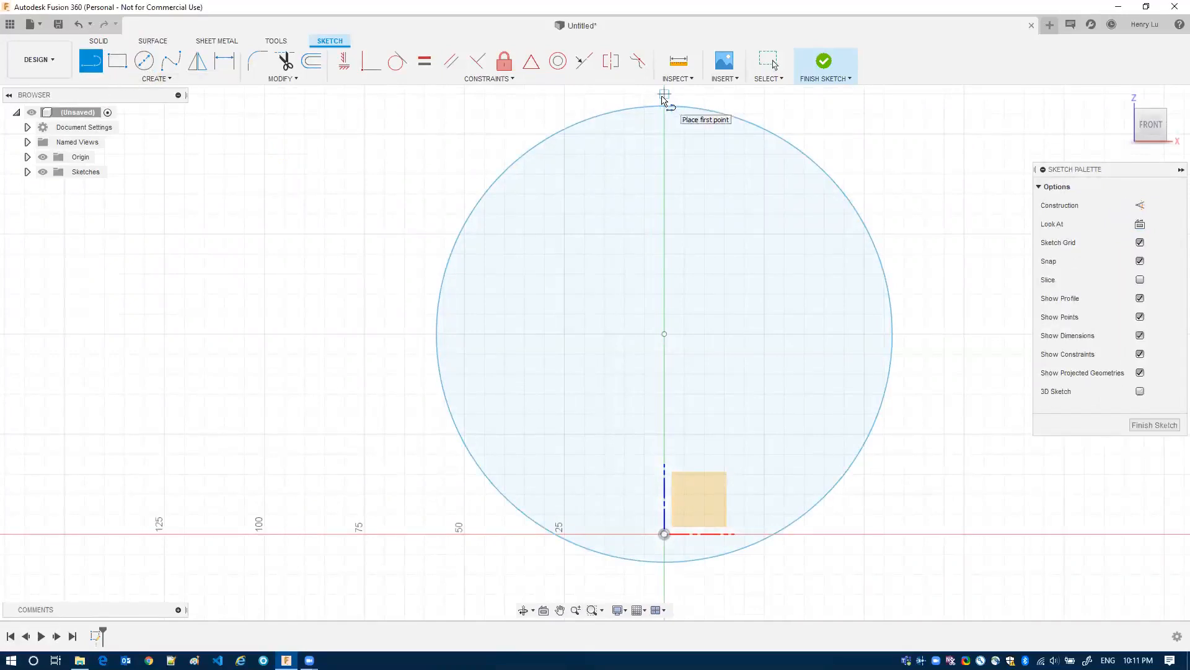
{"action": "left_click", "coordinate": [665, 94]}
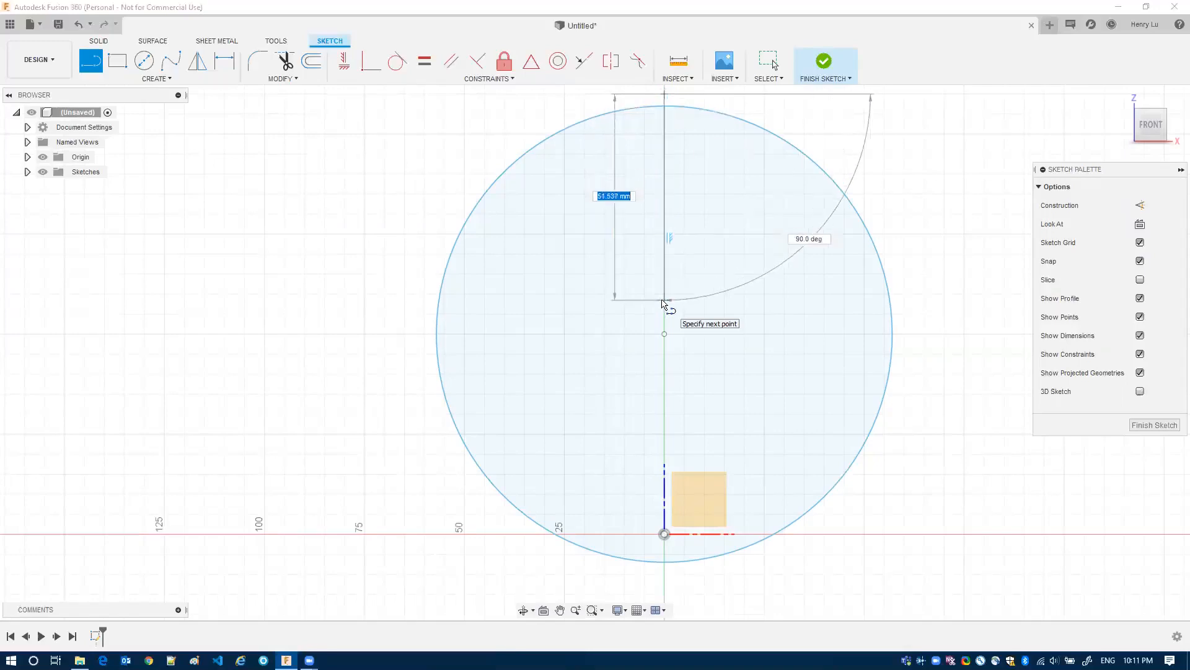
{"action": "left_click", "coordinate": [662, 300]}
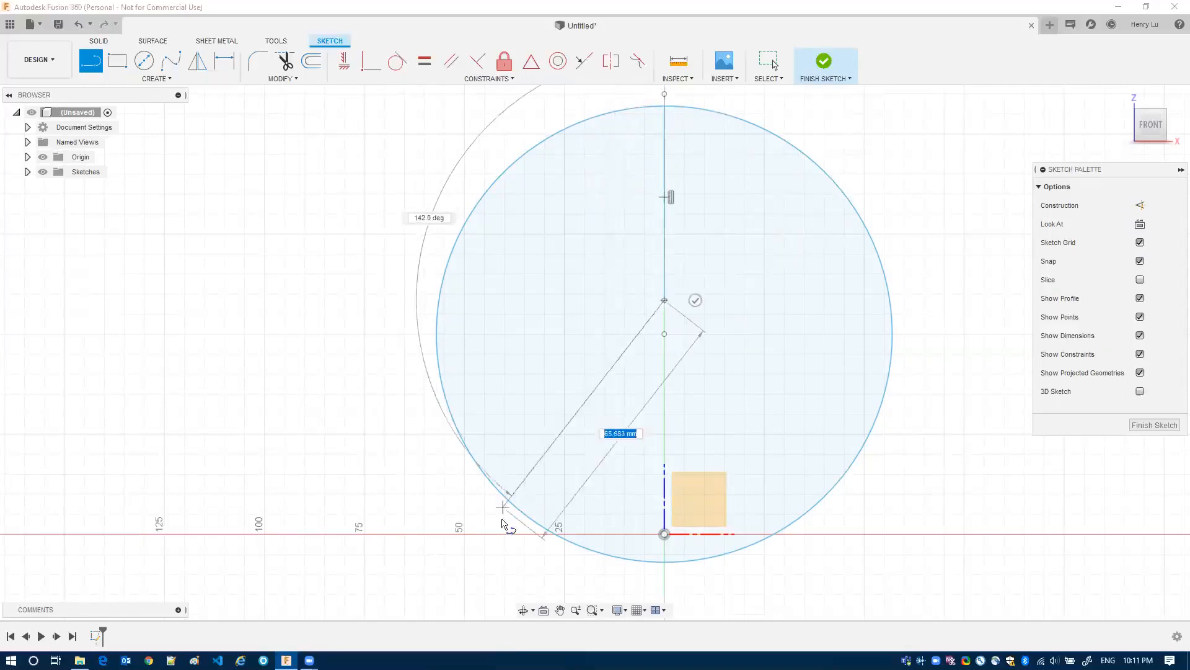
{"action": "left_click", "coordinate": [514, 559]}
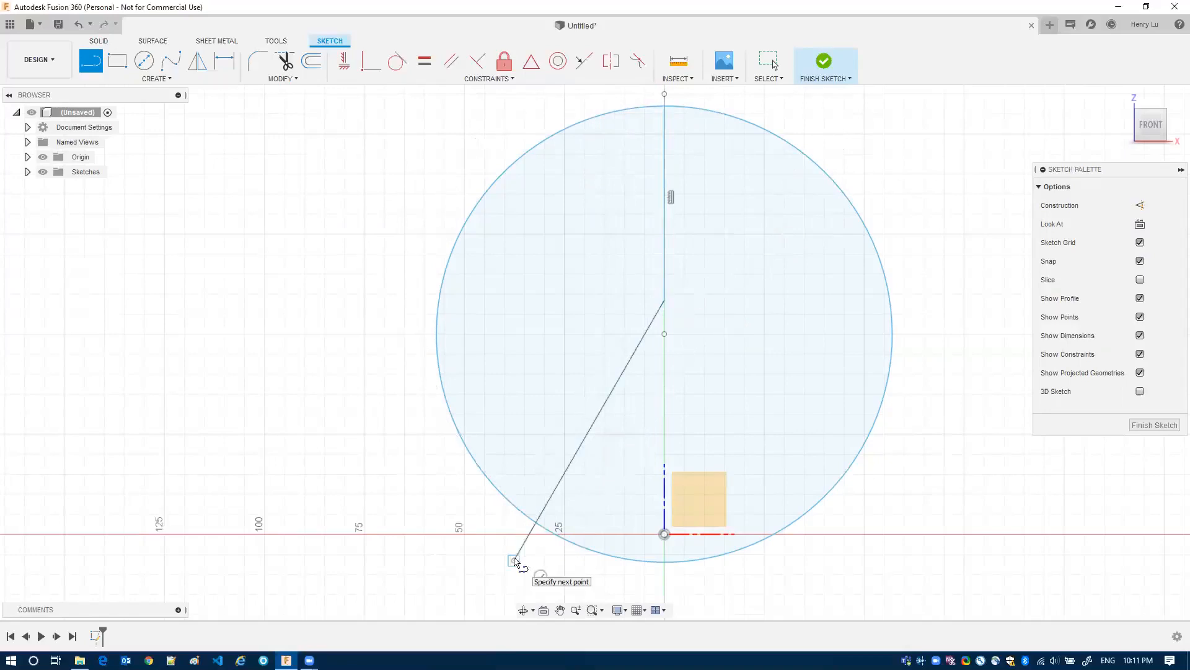
{"action": "key", "text": "Escape"}
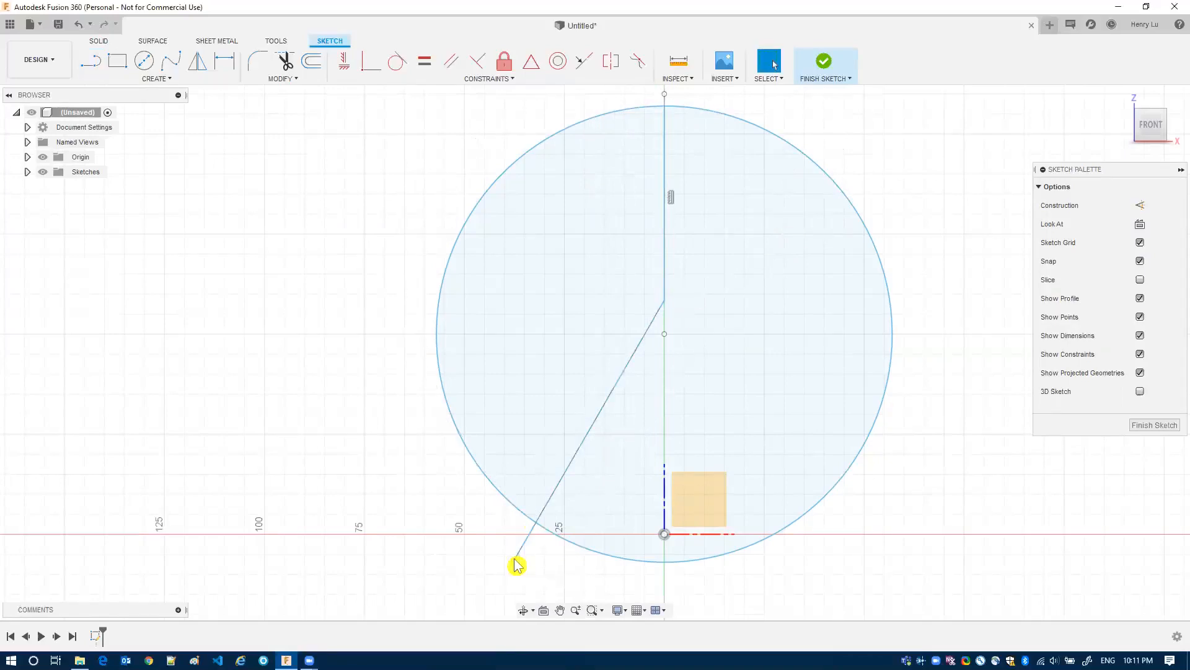
Trim the circle's right-hand portion and all segments of the two lines, keeping only the open left arc.
{"action": "left_click", "coordinate": [284, 61]}
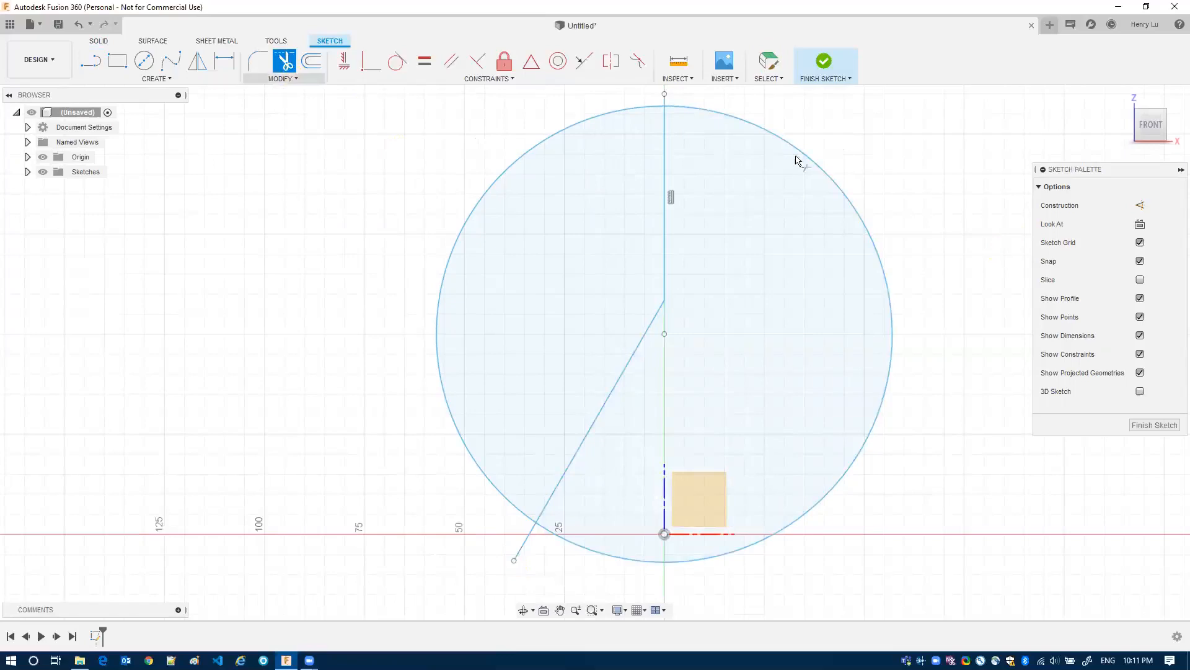
{"action": "left_click", "coordinate": [724, 118]}
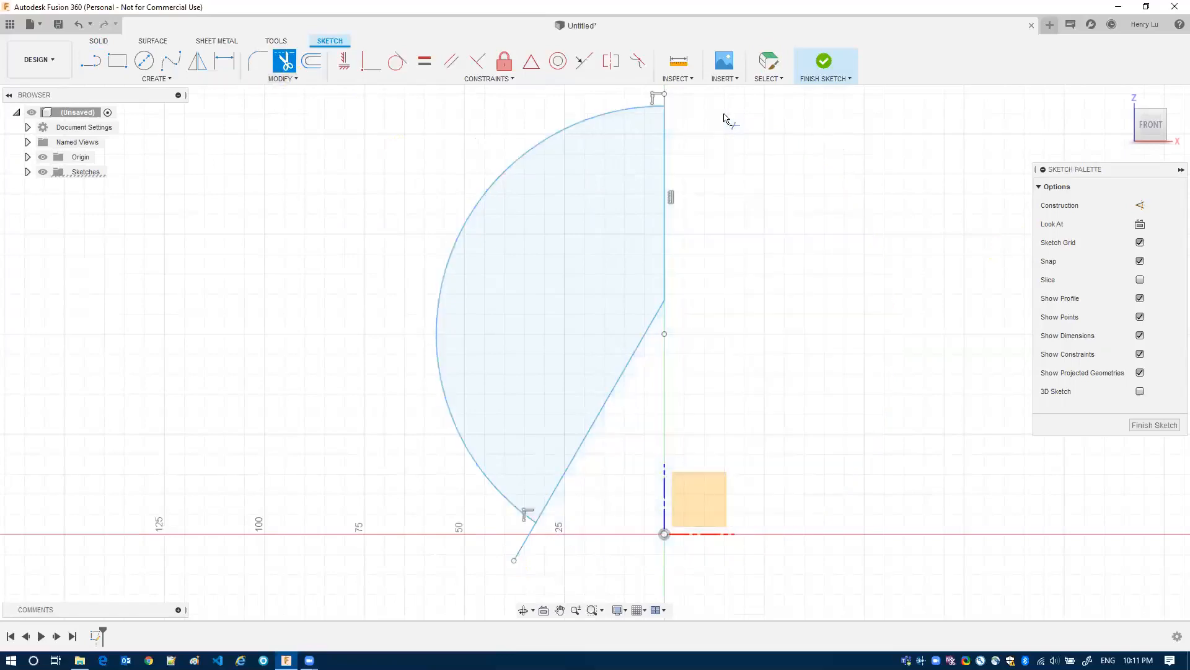
{"action": "left_click", "coordinate": [670, 164]}
{"action": "left_click", "coordinate": [643, 340]}
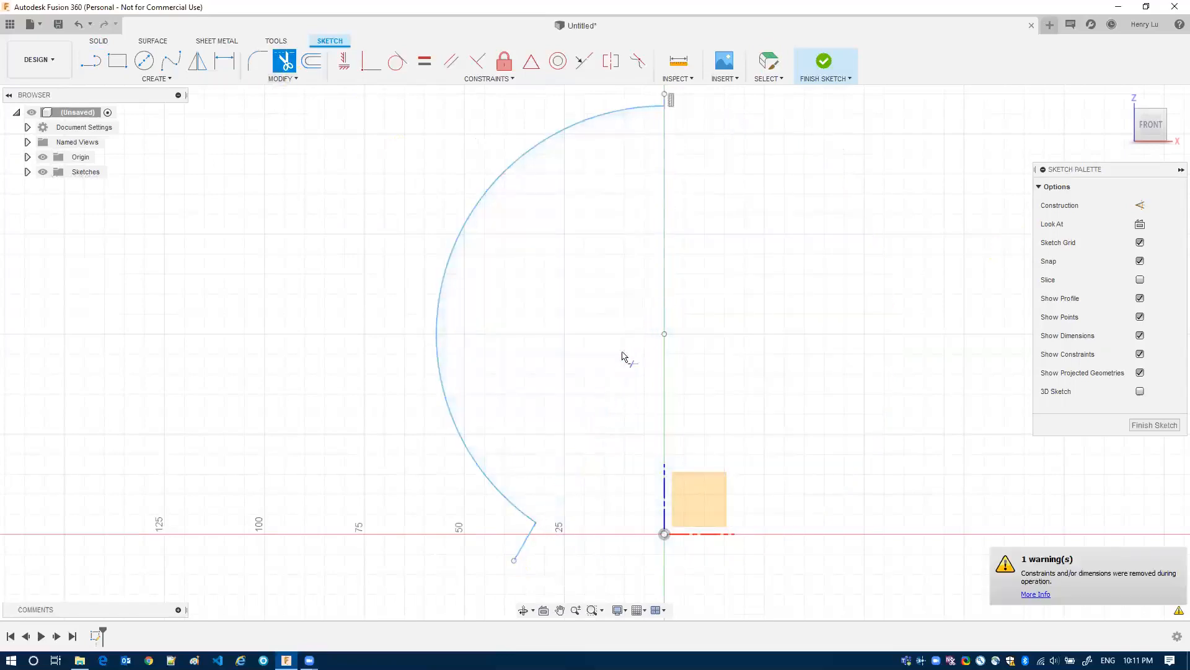
{"action": "left_click", "coordinate": [526, 550]}
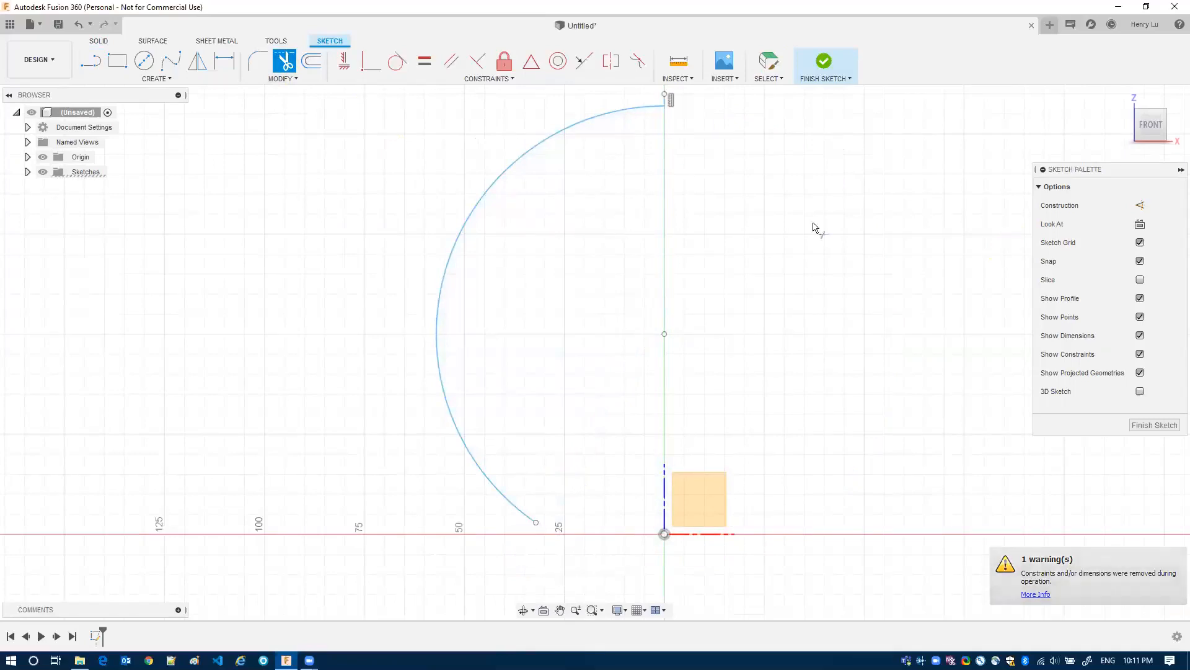
{"action": "middle_click_drag", "start_coordinate": [749, 302], "coordinate": [700, 420]}
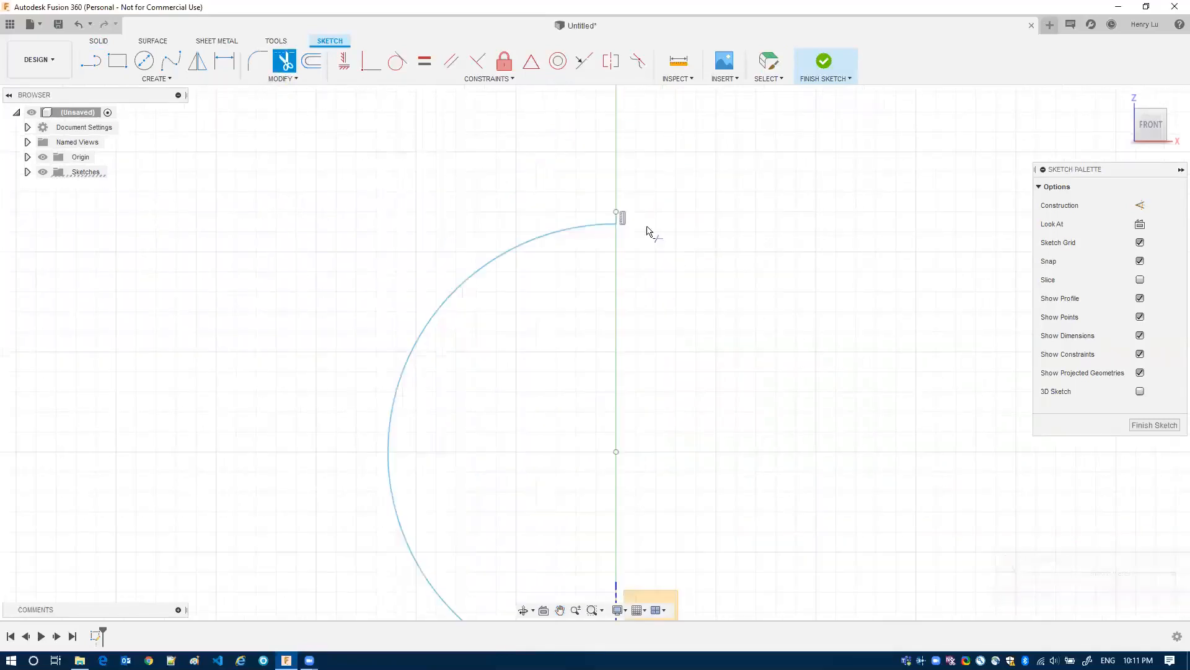
{"action": "left_click", "coordinate": [617, 218]}
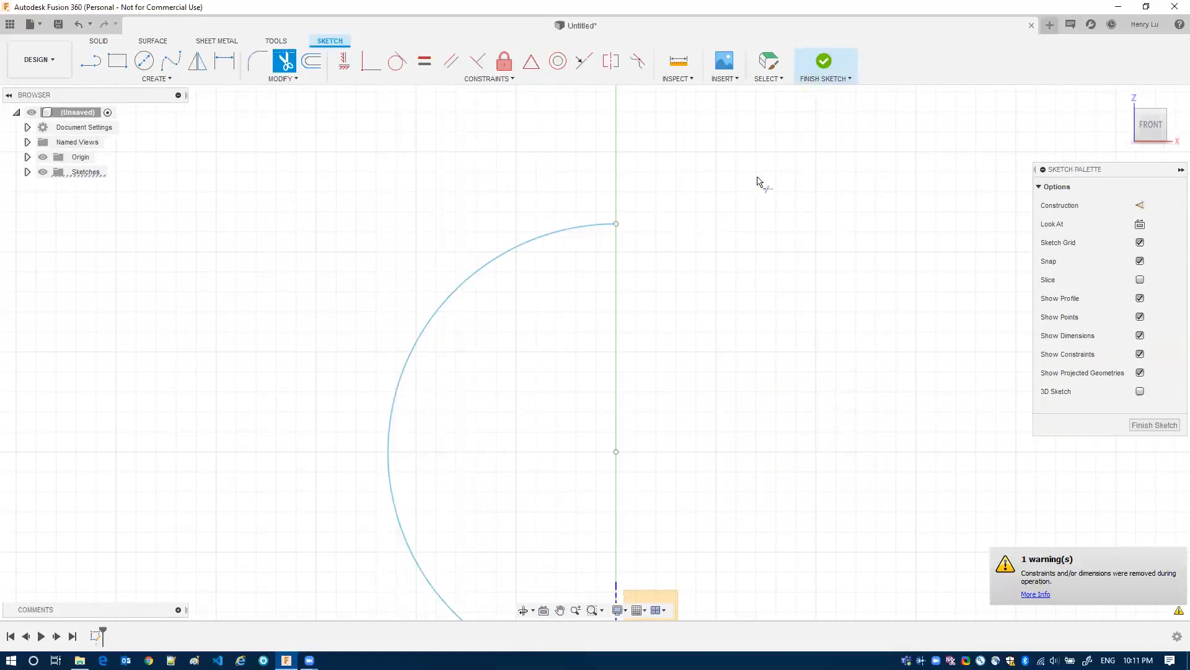
Finish the arc path sketch and view it in an isometric orientation.
{"action": "left_click", "coordinate": [840, 73]}
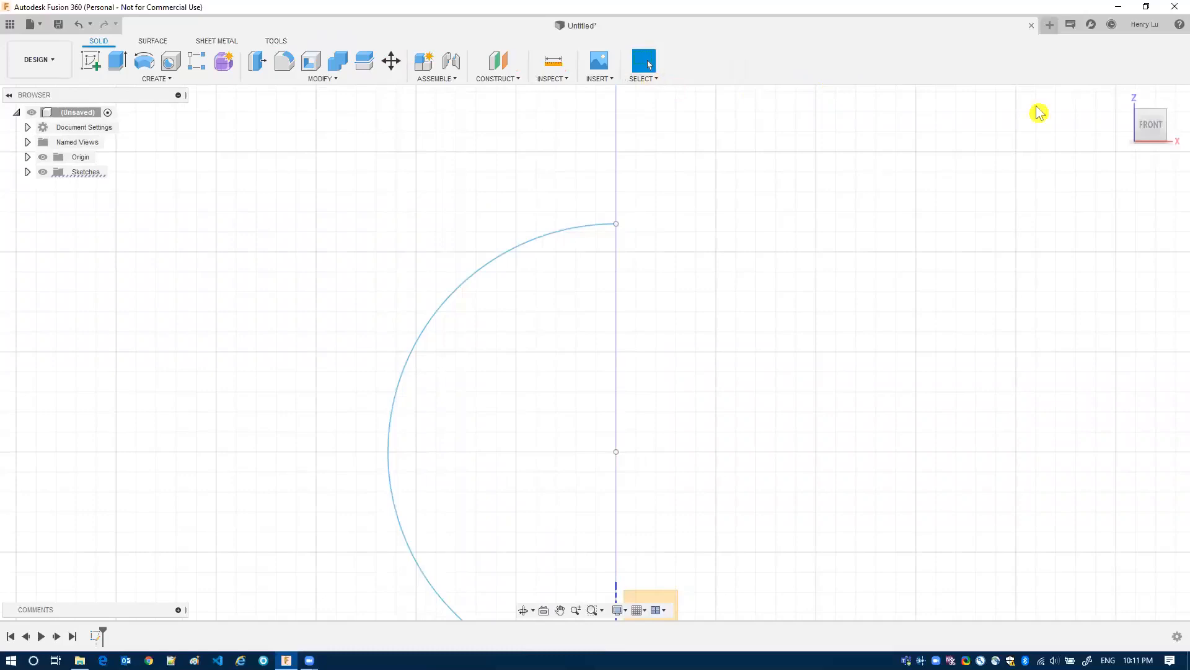
{"action": "left_click", "coordinate": [1123, 97]}
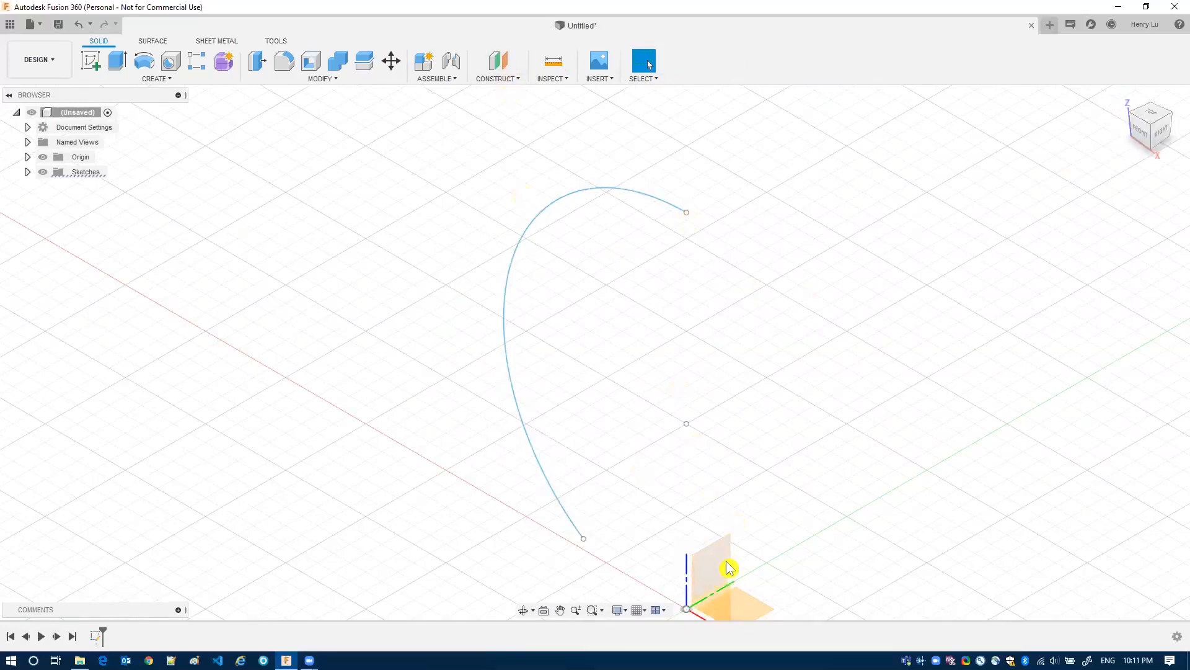
{"action": "left_click", "coordinate": [127, 79]}
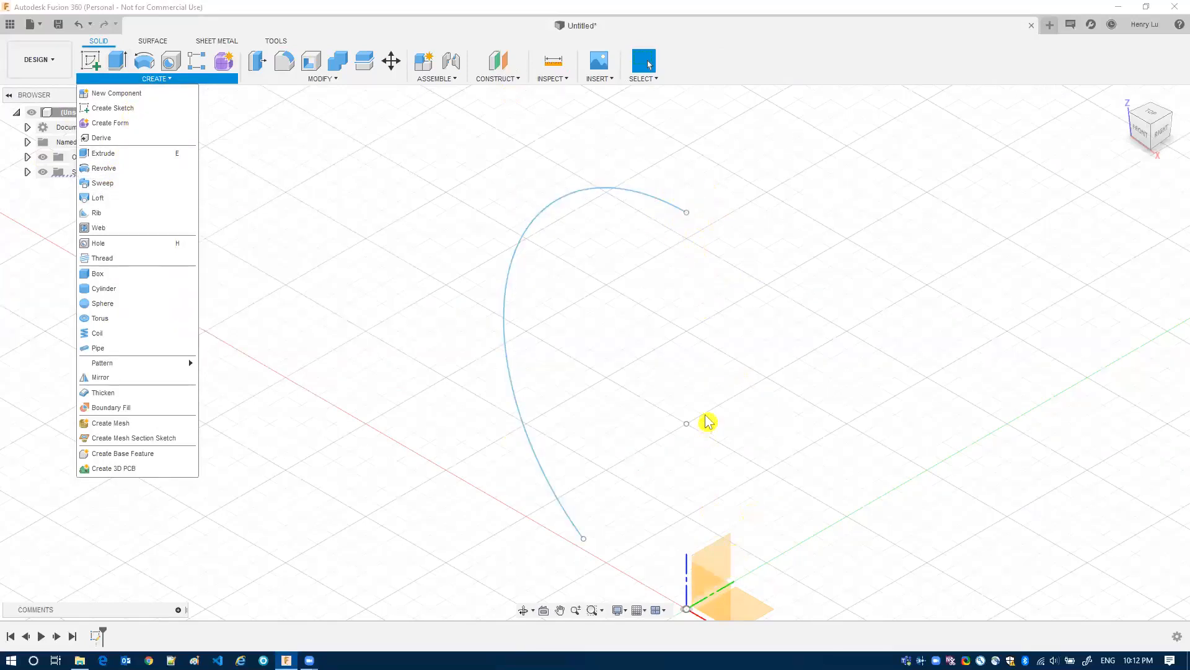
{"action": "middle_click_drag", "start_coordinate": [738, 262], "coordinate": [726, 487], "text": "shift"}
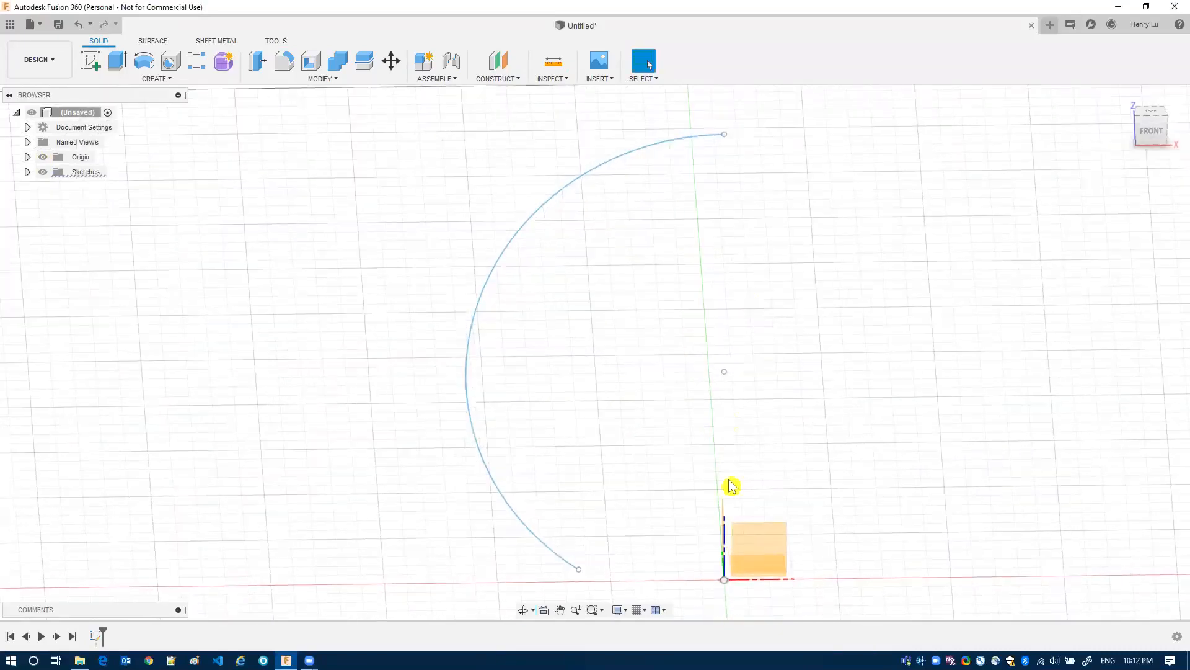
{"action": "middle_click_drag", "start_coordinate": [754, 248], "coordinate": [725, 261], "text": "shift"}
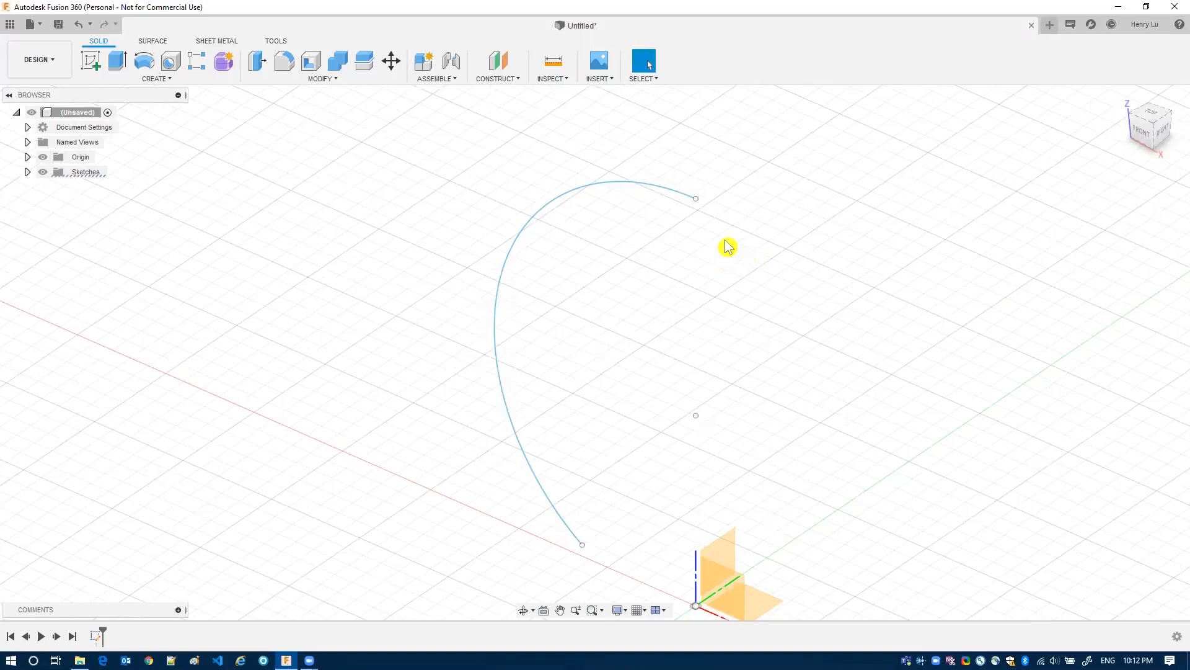
Start a new sketch on the YZ plane and locate the arc's upper endpoint, viewing the plane straight on.
{"action": "left_click", "coordinate": [92, 61]}
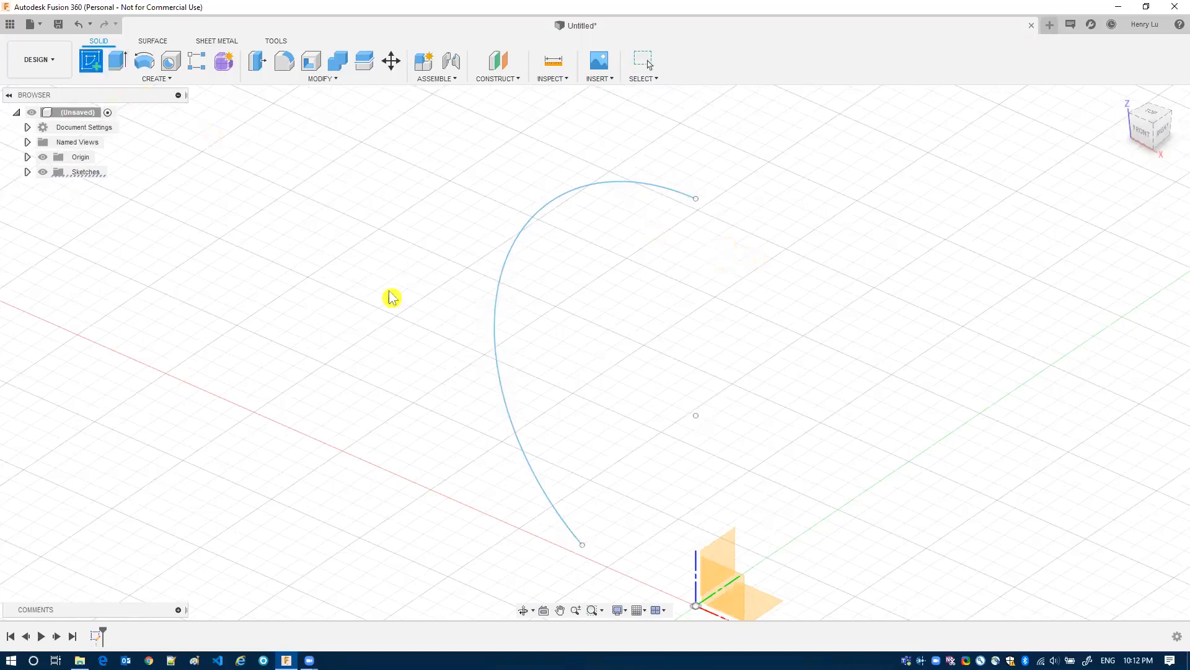
{"action": "left_click", "coordinate": [730, 549]}
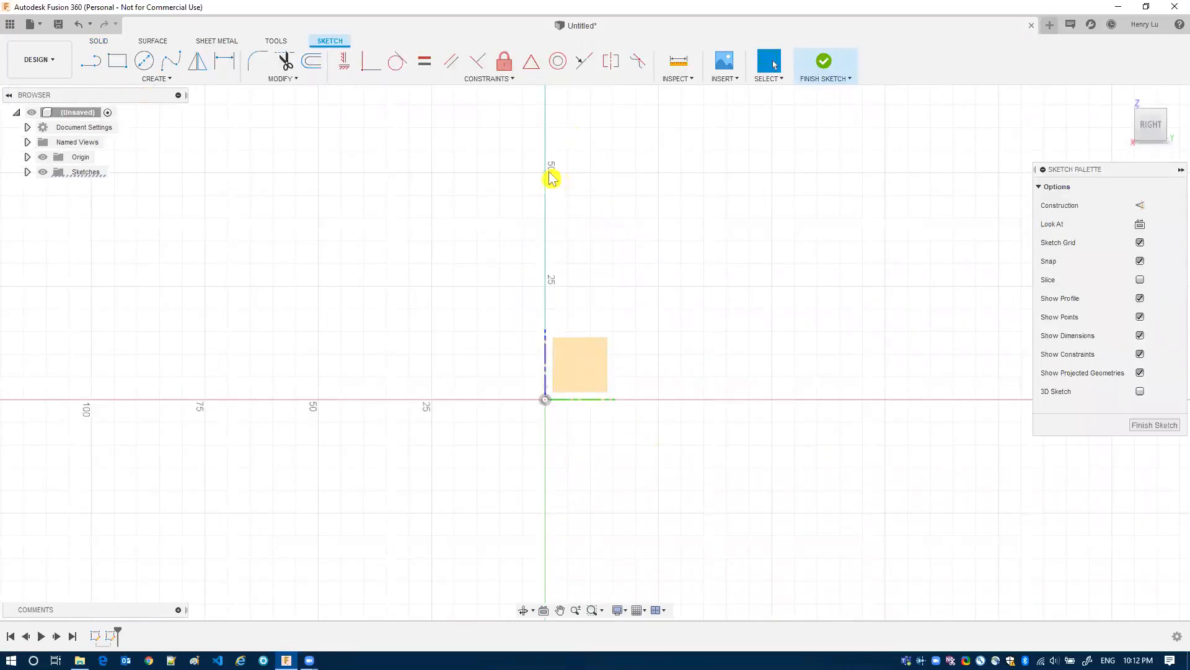
{"action": "middle_click_drag", "start_coordinate": [662, 218], "coordinate": [633, 434]}
{"action": "key", "text": "Escape"}
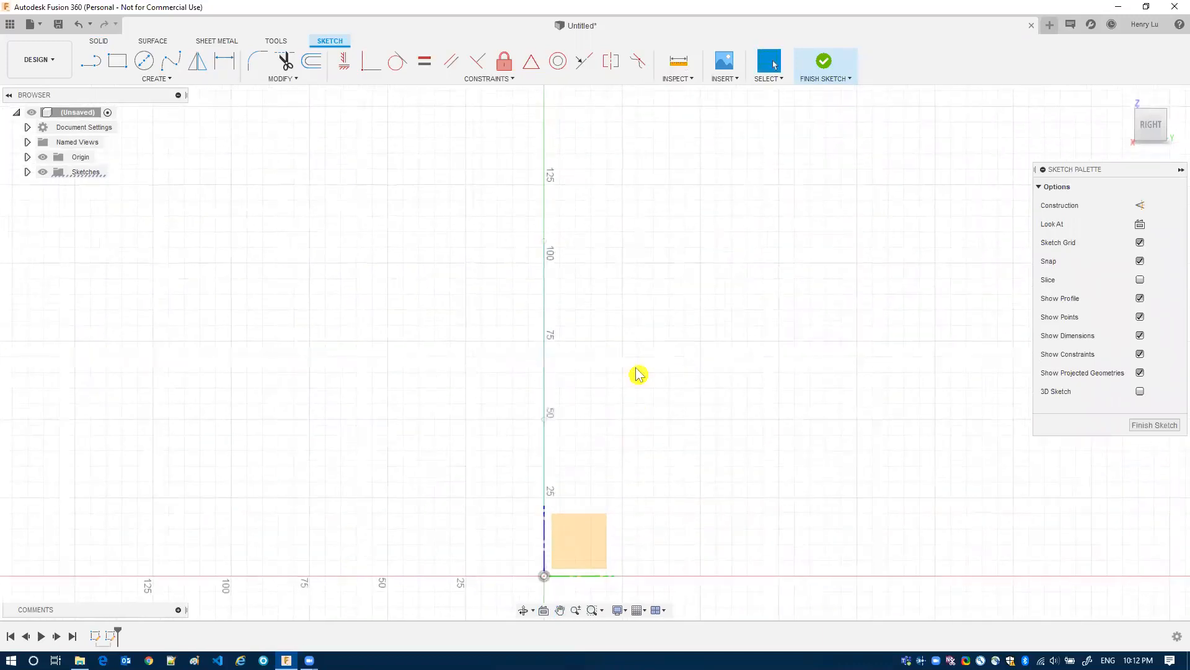
{"action": "scroll", "coordinate": [638, 373], "scroll_direction": "up", "scroll_amount": 1}
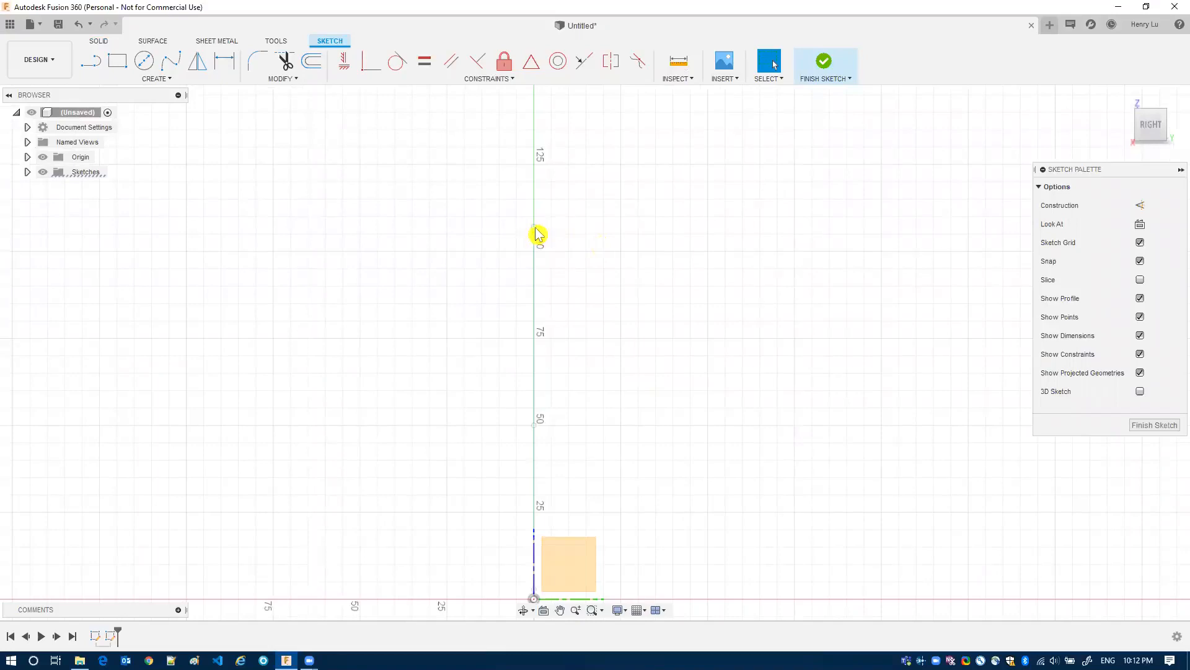
{"action": "middle_click_drag", "start_coordinate": [560, 256], "coordinate": [566, 258], "text": "shift"}
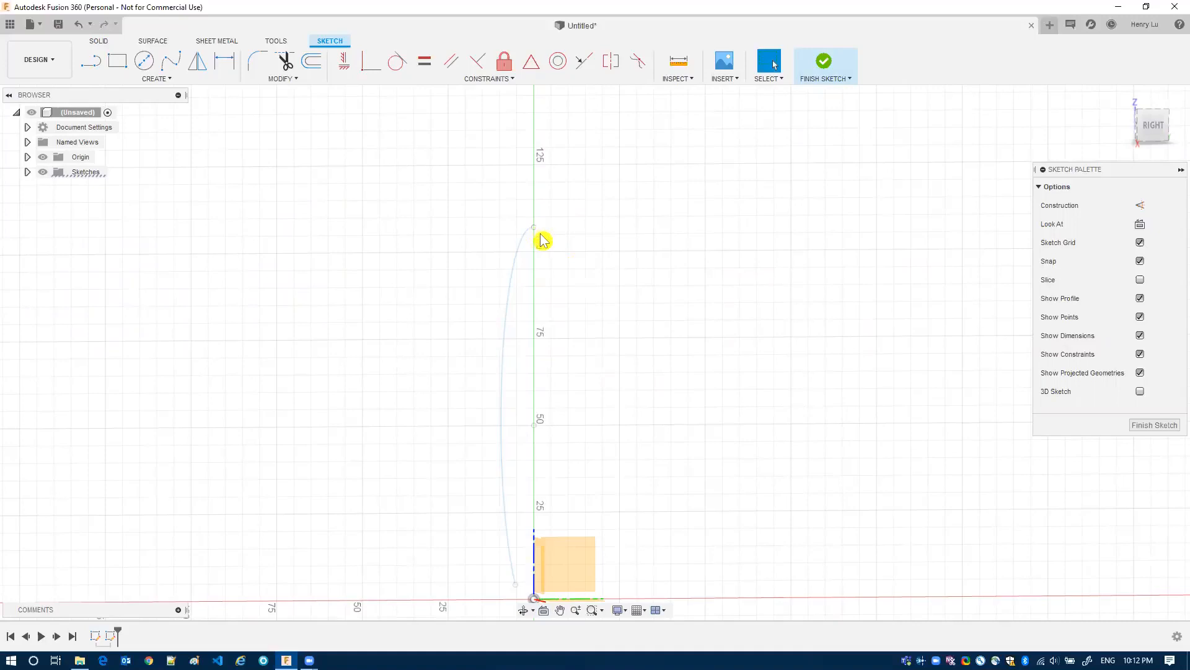
{"action": "left_click", "coordinate": [1155, 126]}
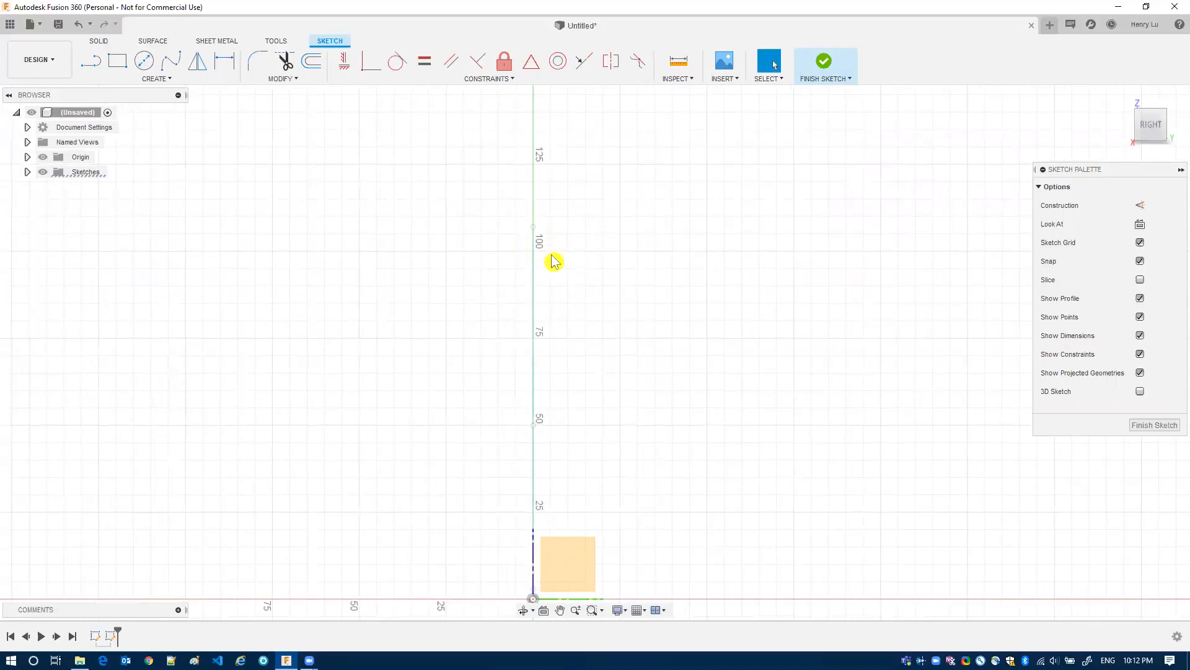
Draw a center-diameter circle about 23 mm in diameter on the arc's upper endpoint and finish the sketch.
{"action": "left_click", "coordinate": [147, 62]}
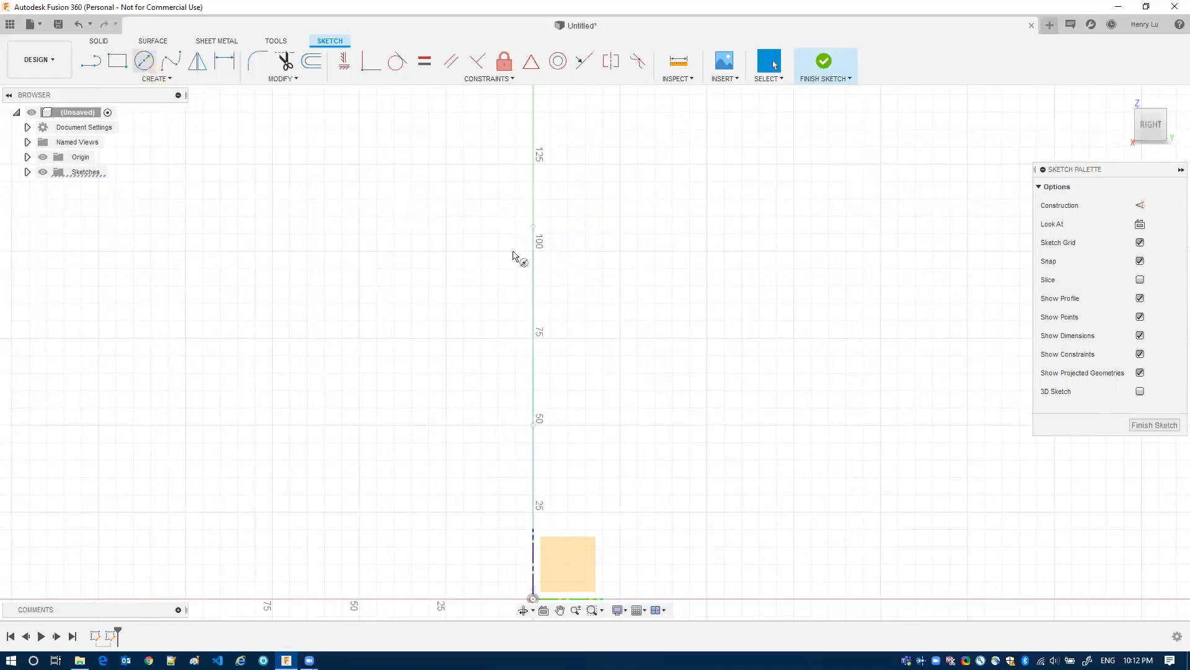
{"action": "scroll", "coordinate": [589, 243], "scroll_direction": "up", "scroll_amount": 5}
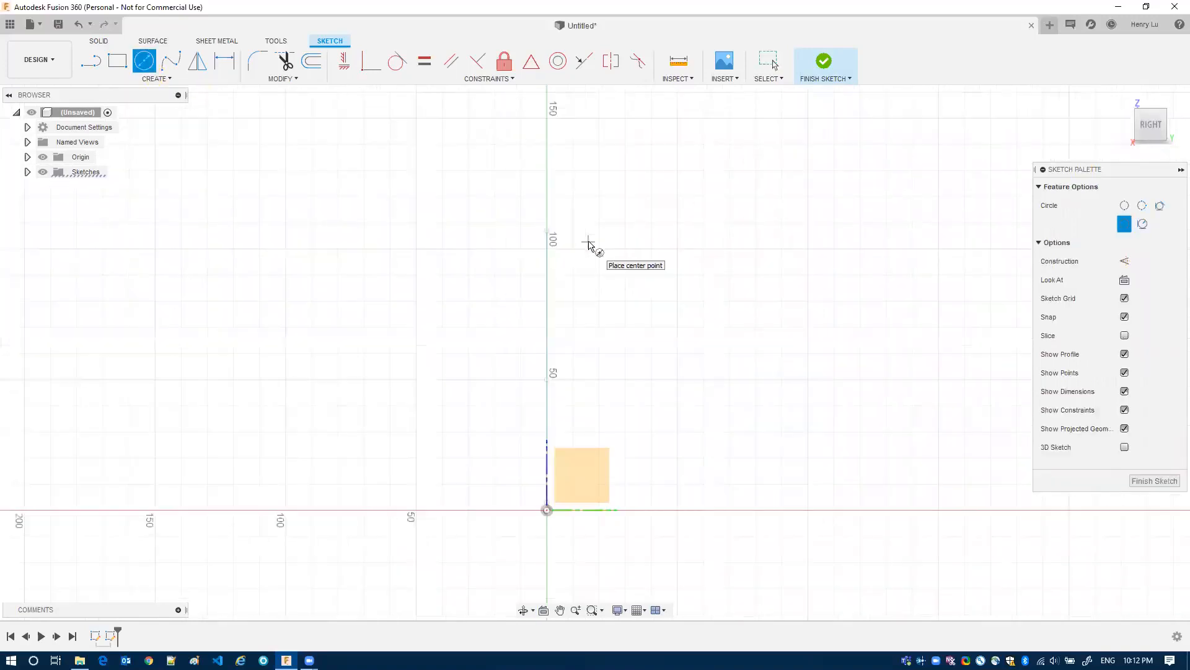
{"action": "left_click", "coordinate": [481, 214]}
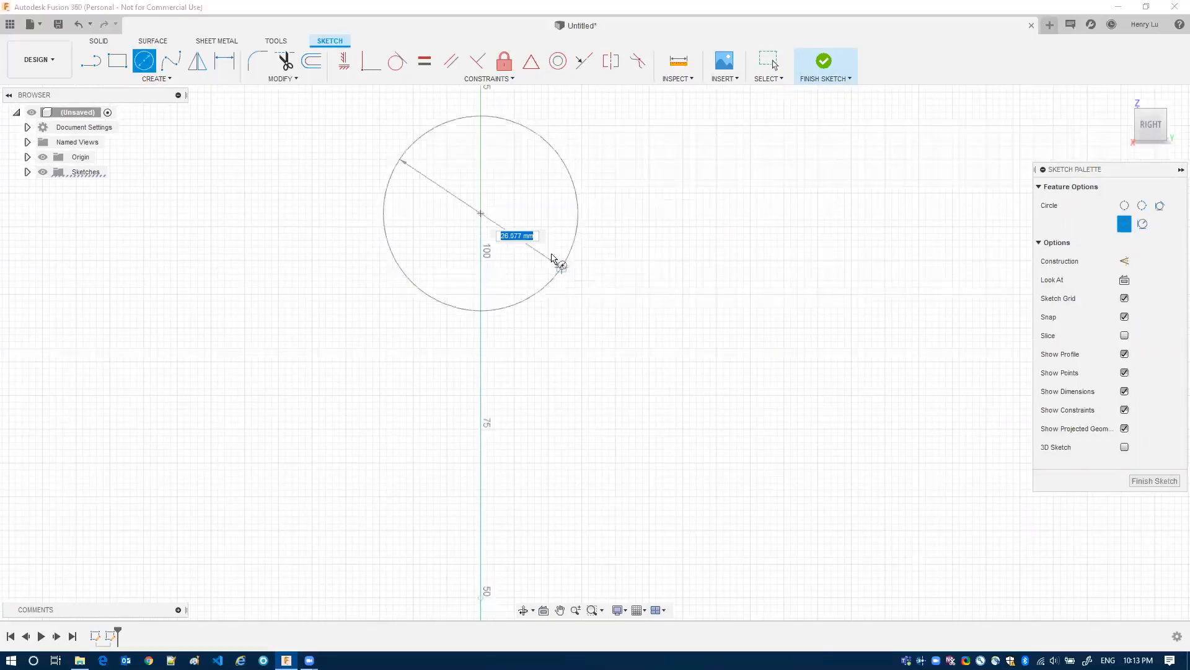
{"action": "left_click", "coordinate": [552, 257]}
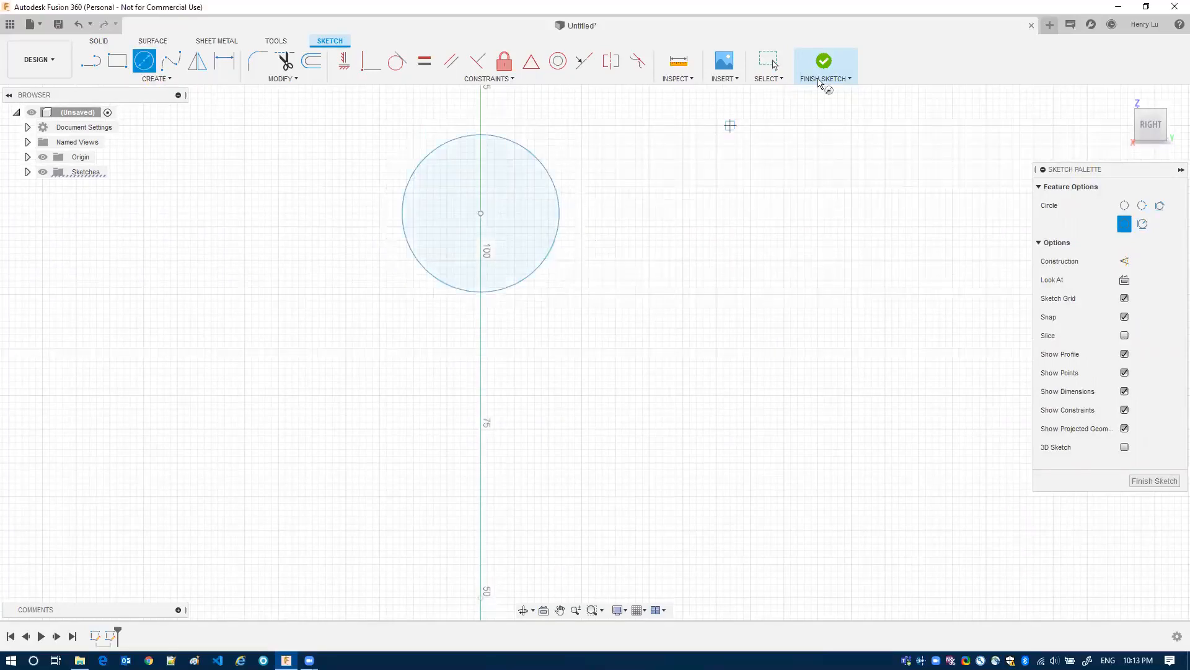
{"action": "left_click", "coordinate": [830, 63]}
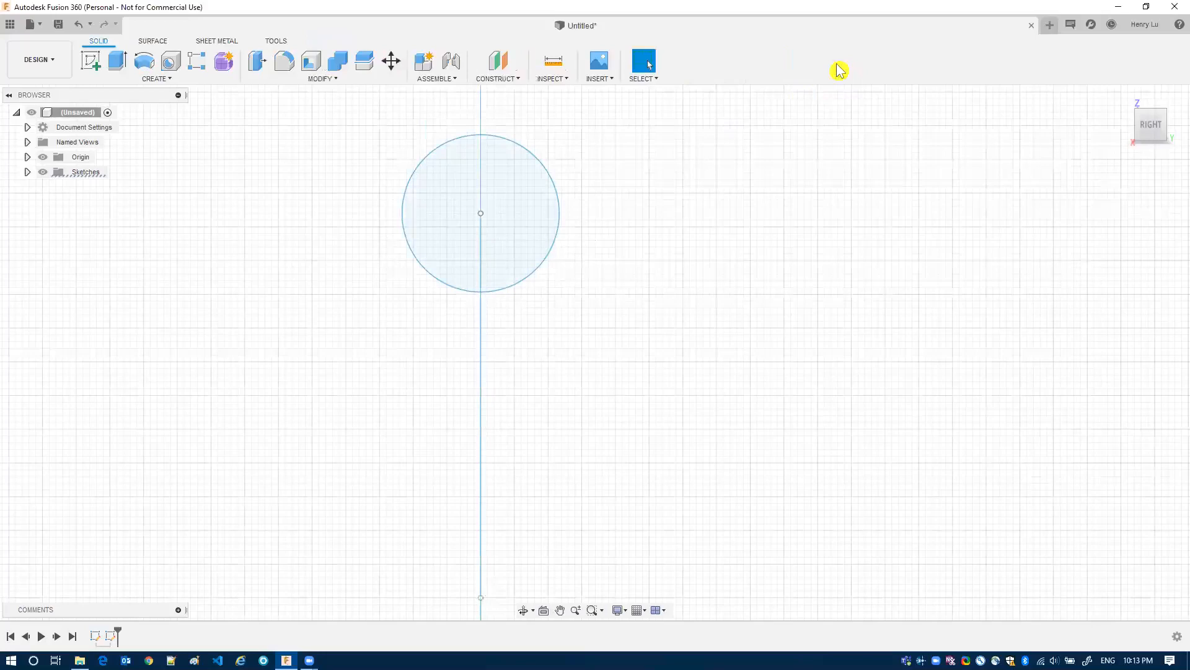
Sweep the circle along the arc as a new body, using a single path, distance 1.00 and perpendicular orientation.
{"action": "left_click", "coordinate": [1123, 98]}
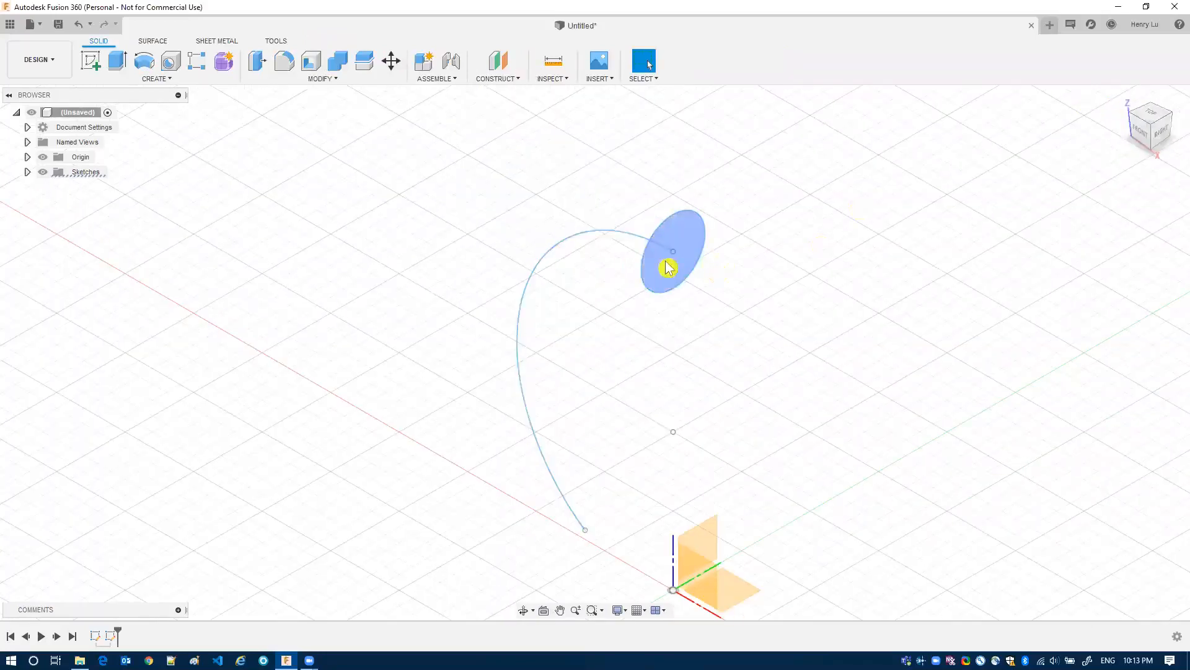
{"action": "left_click", "coordinate": [156, 79]}
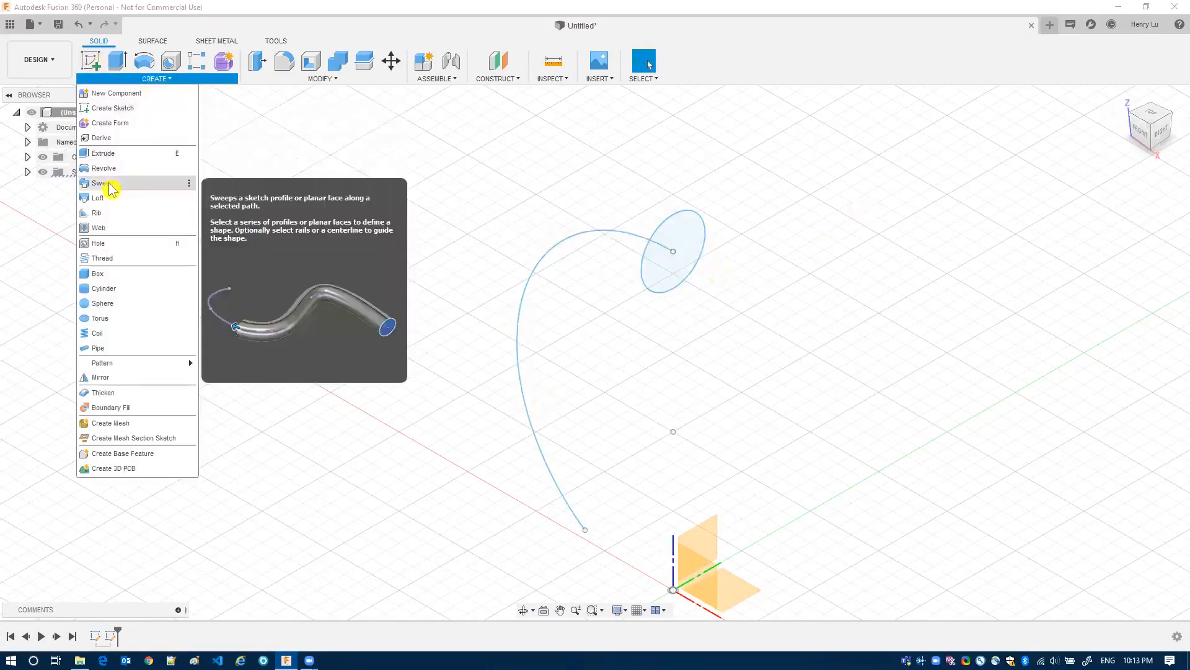
{"action": "left_click", "coordinate": [108, 184]}
{"action": "left_click", "coordinate": [691, 240]}
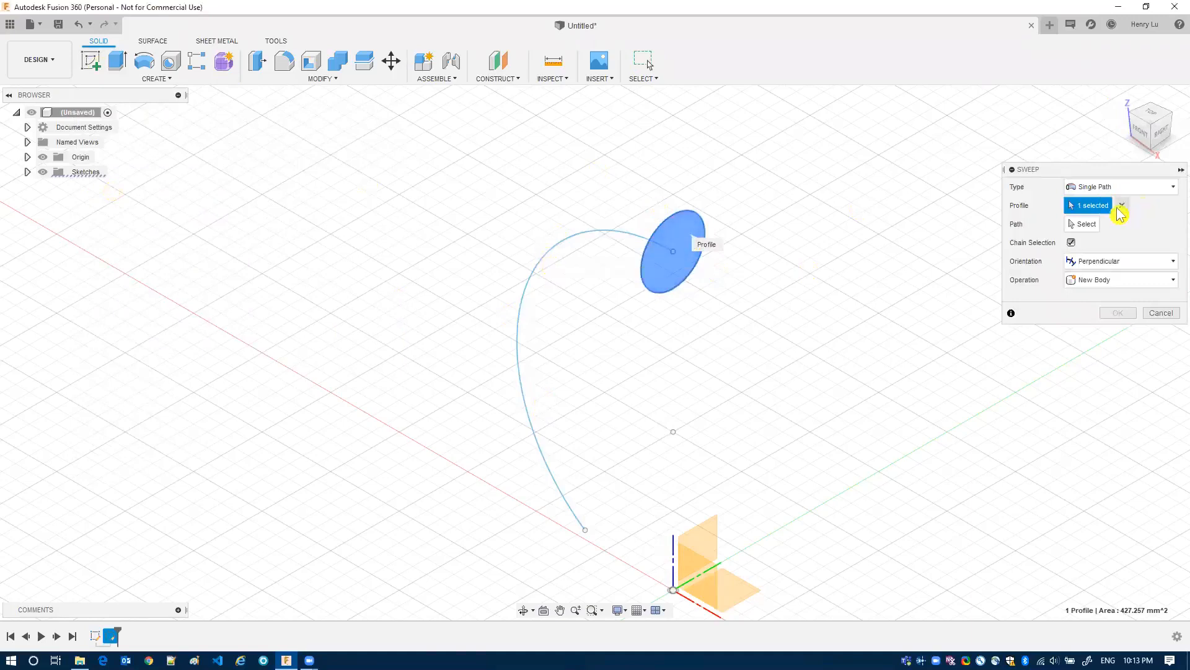
{"action": "left_click", "coordinate": [1086, 227]}
{"action": "left_click", "coordinate": [568, 242]}
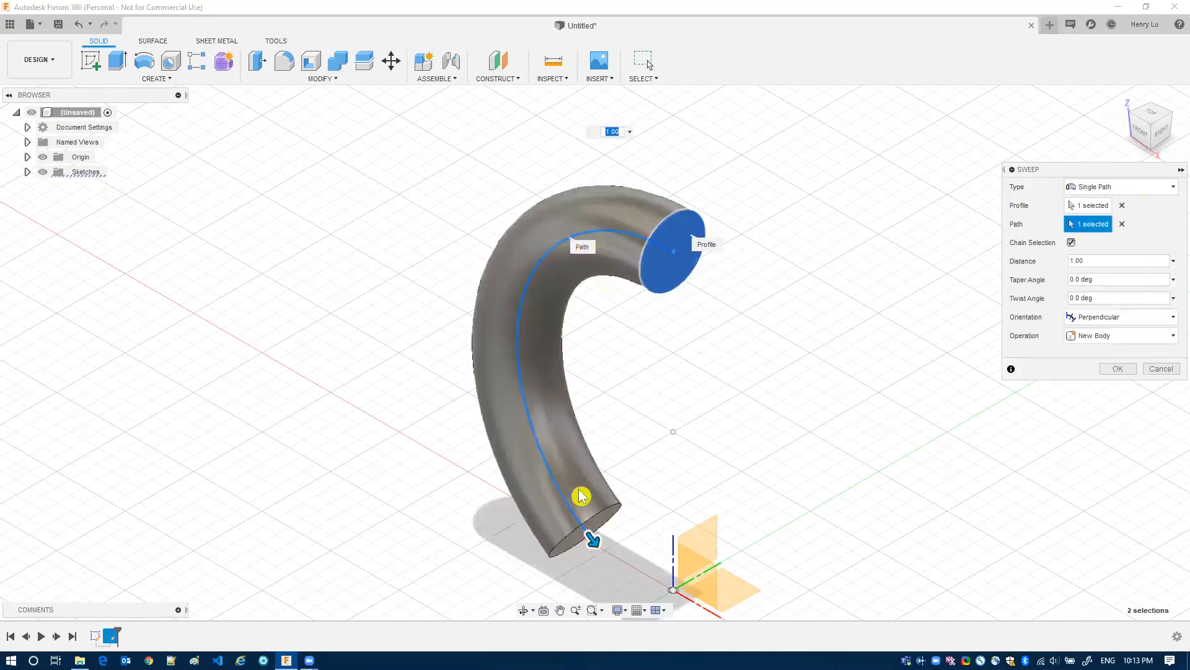
{"action": "left_click", "coordinate": [1118, 369]}
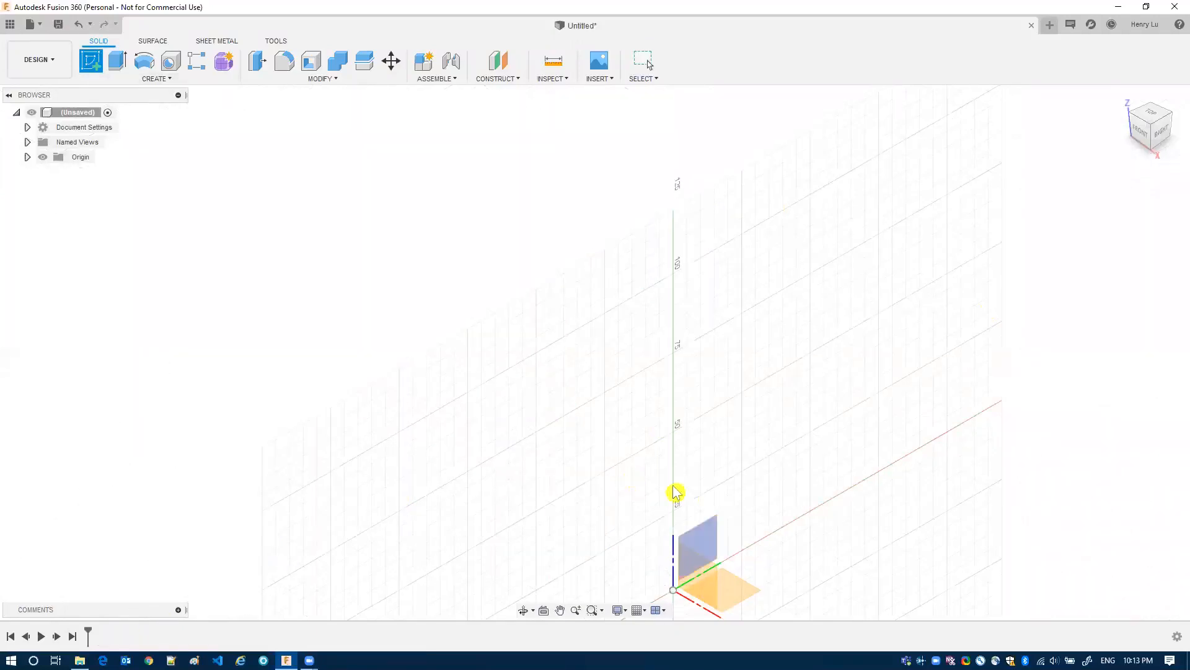
Sketch a 3-point arc about 48 mm in radius on the XZ plane, both ends above the origin and the curve passing below it.
{"action": "left_click", "coordinate": [698, 573]}
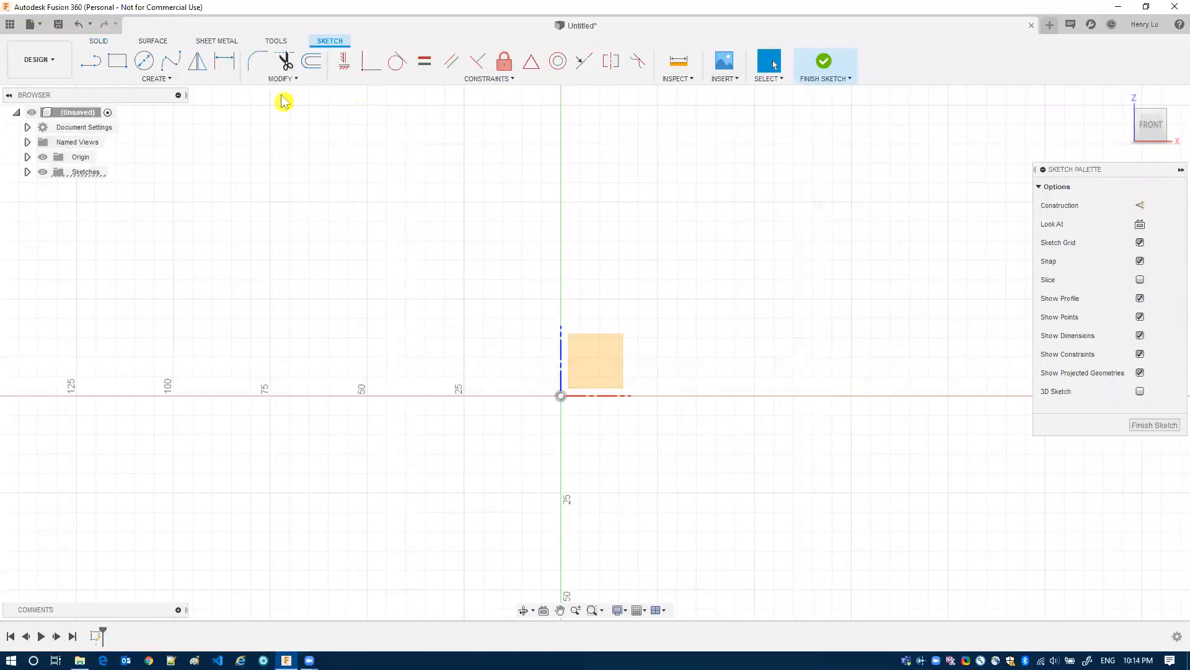
{"action": "left_click", "coordinate": [148, 68]}
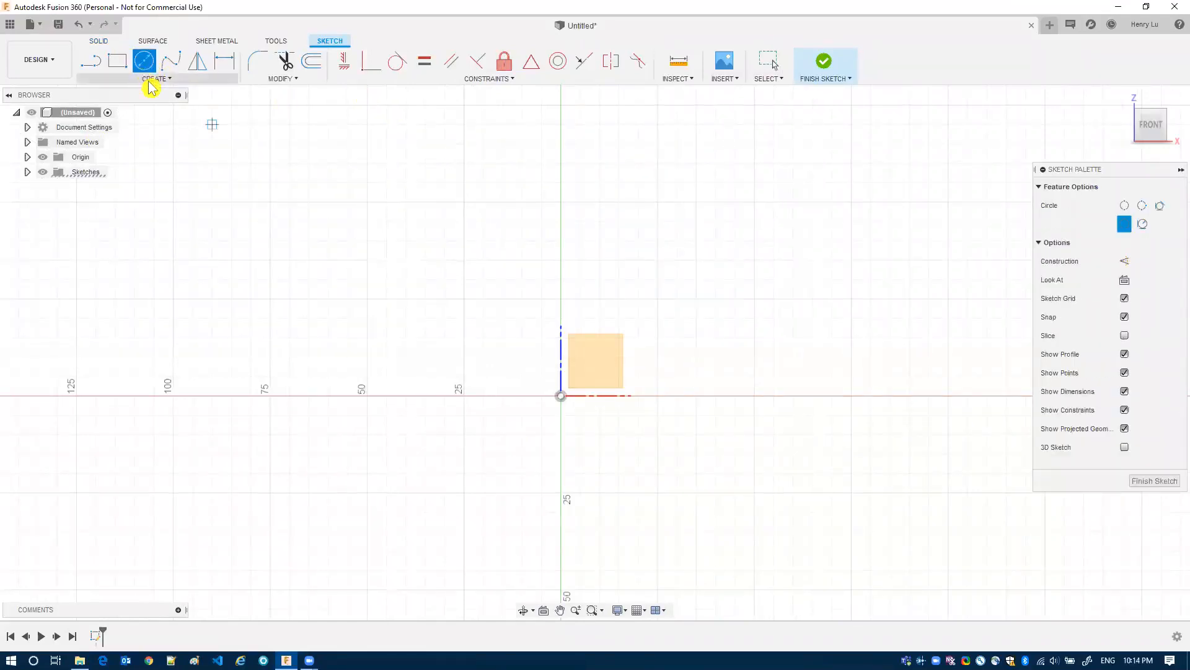
{"action": "left_click", "coordinate": [152, 79]}
{"action": "mouse_move", "coordinate": [116, 136]}
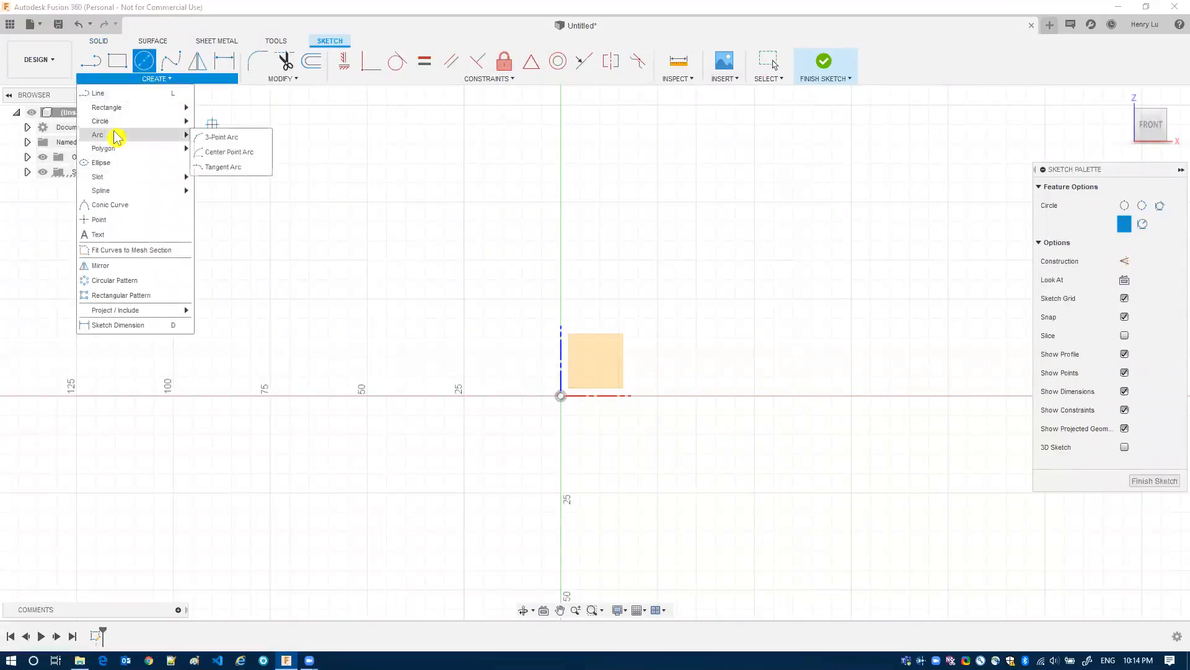
{"action": "left_click", "coordinate": [228, 137]}
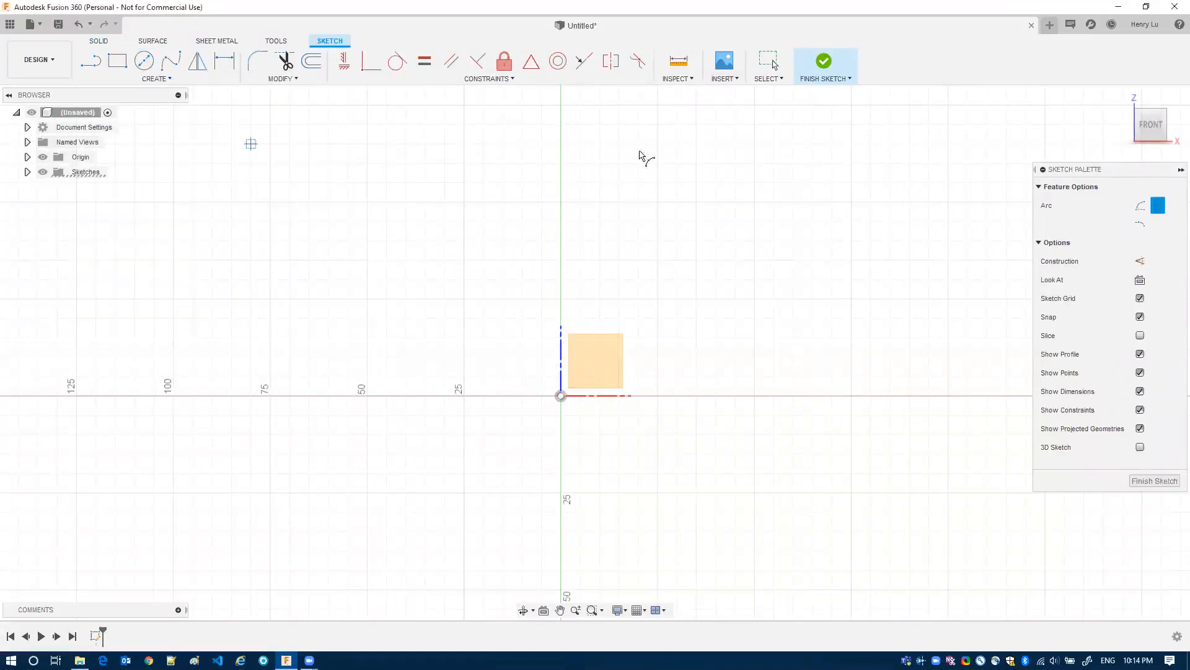
{"action": "left_click", "coordinate": [665, 157]}
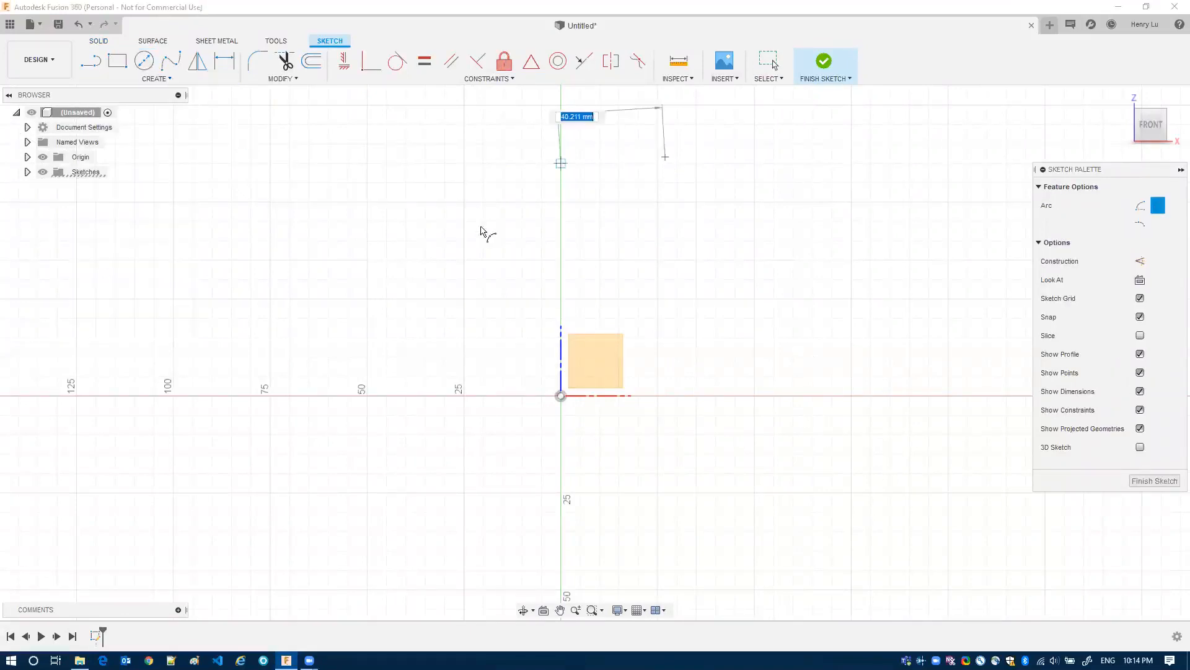
{"action": "left_click", "coordinate": [494, 258]}
{"action": "left_click", "coordinate": [494, 359]}
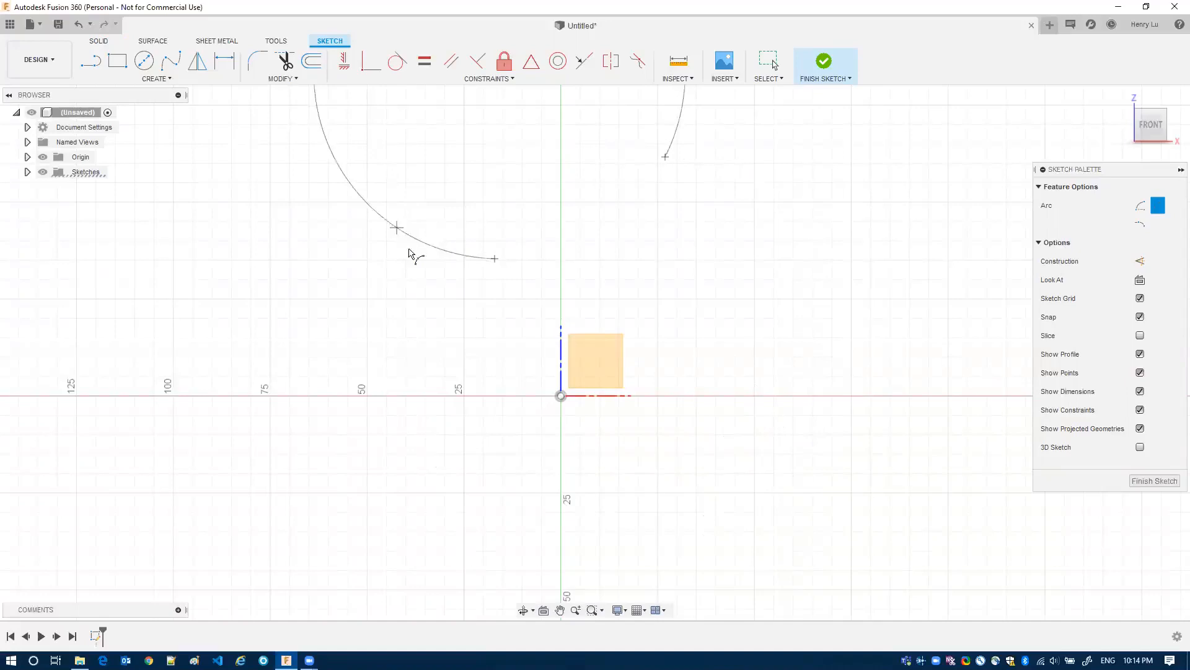
{"action": "left_click", "coordinate": [487, 395]}
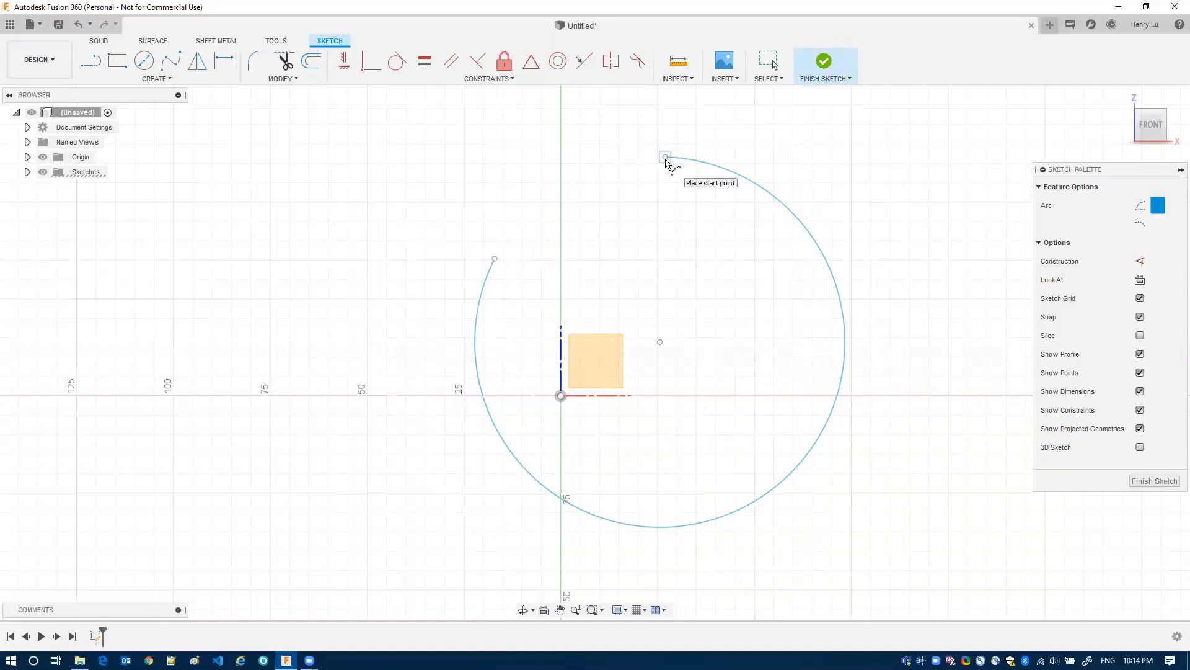
{"action": "left_click", "coordinate": [831, 74]}
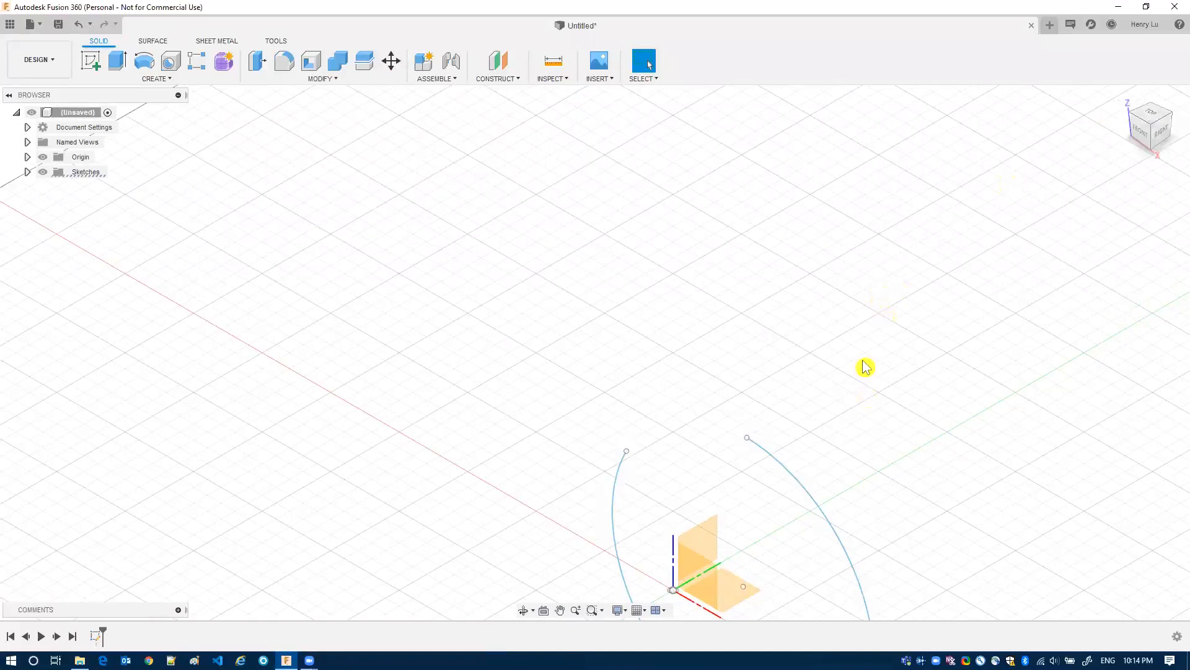
Reopen the arc sketch, measure the distance from the Z axis to the arc's upper endpoint, and finish the sketch.
{"action": "middle_click_drag", "start_coordinate": [857, 358], "coordinate": [874, 341], "text": "shift"}
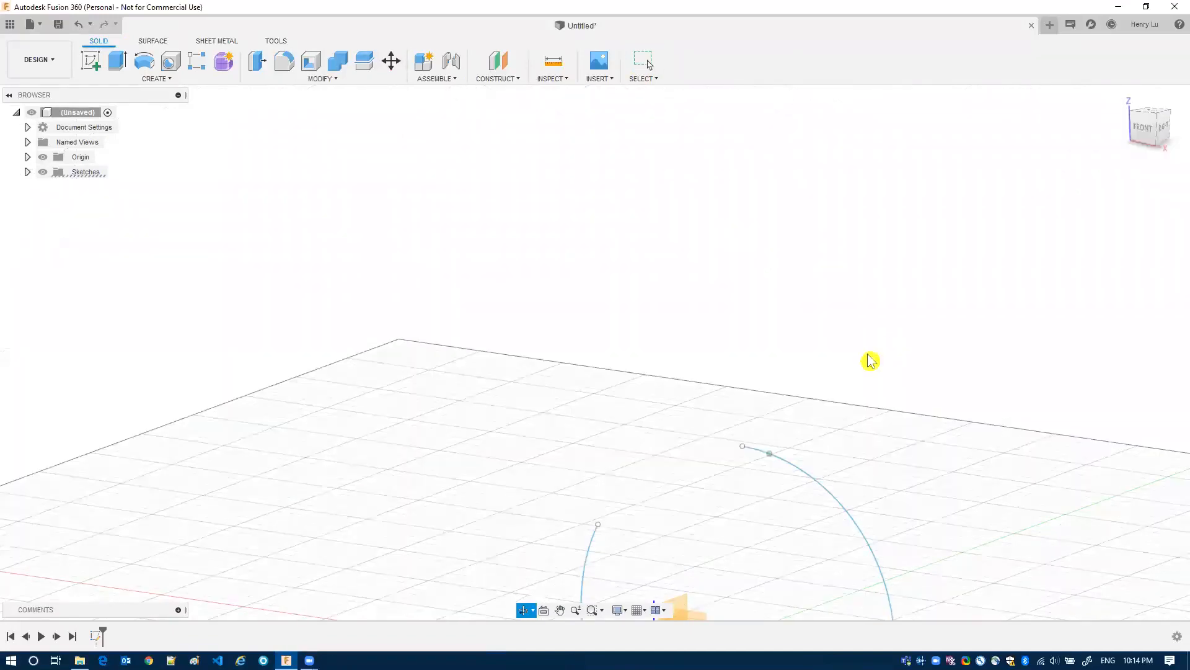
{"action": "scroll", "coordinate": [842, 409], "scroll_direction": "up", "scroll_amount": 2}
{"action": "mouse_move", "coordinate": [727, 355]}
{"action": "middle_mouse_down"}
{"action": "mouse_move", "coordinate": [723, 279]}
{"action": "mouse_move", "coordinate": [703, 251]}
{"action": "middle_mouse_up"}
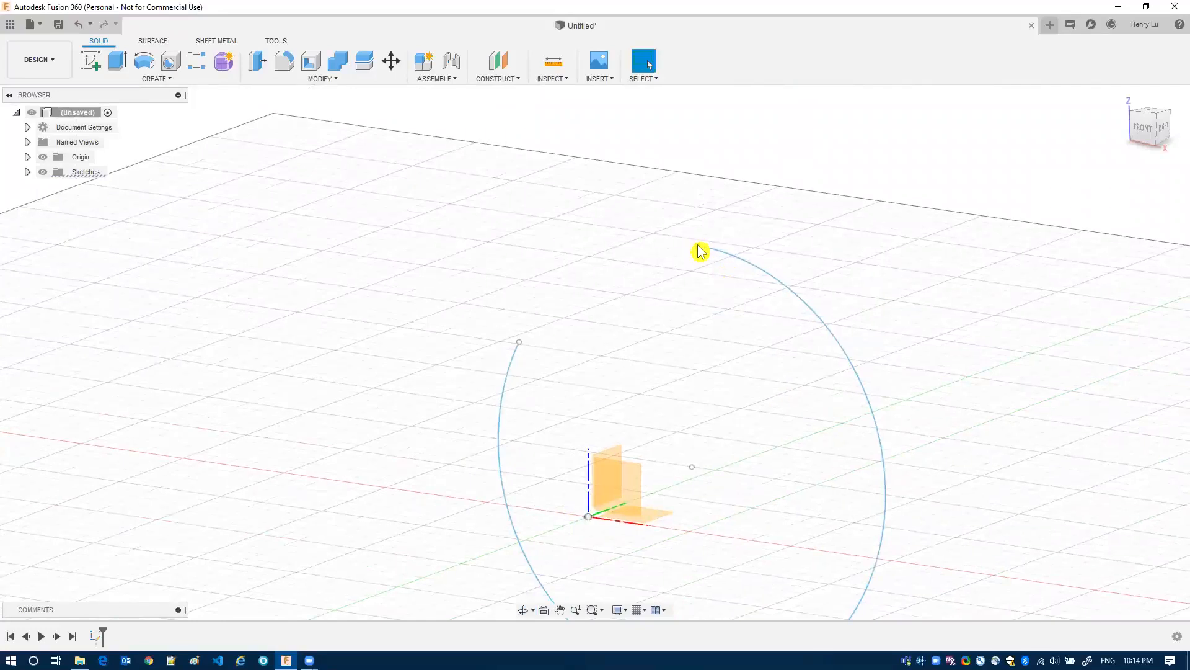
{"action": "right_click", "coordinate": [96, 639]}
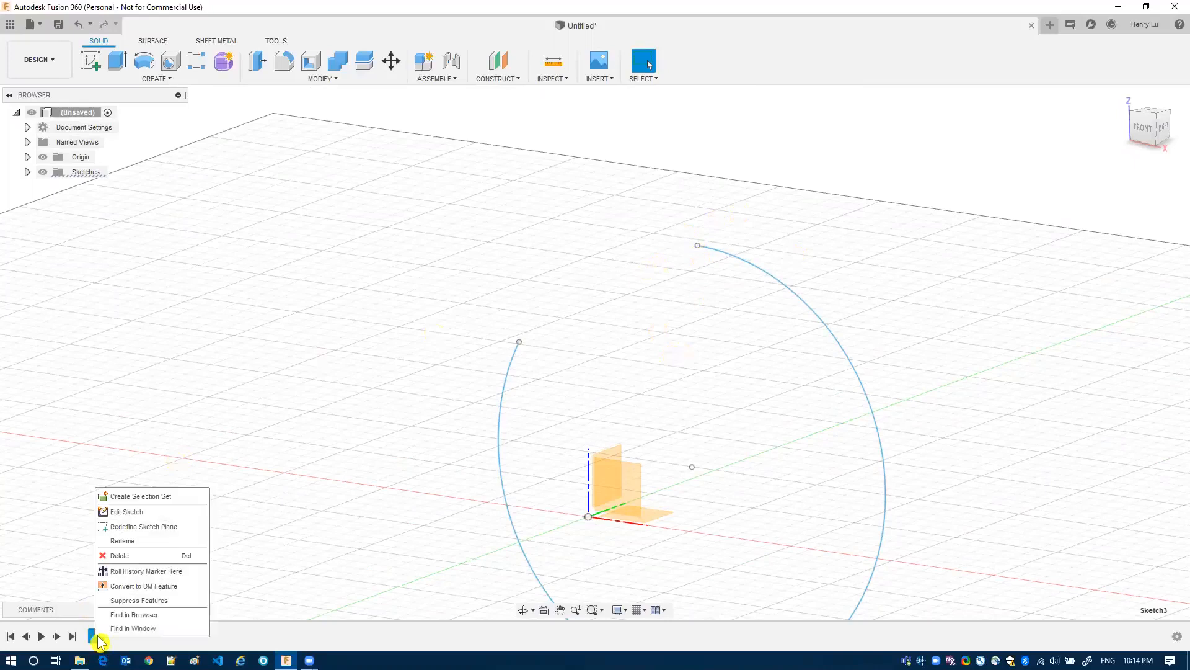
{"action": "left_click", "coordinate": [121, 512]}
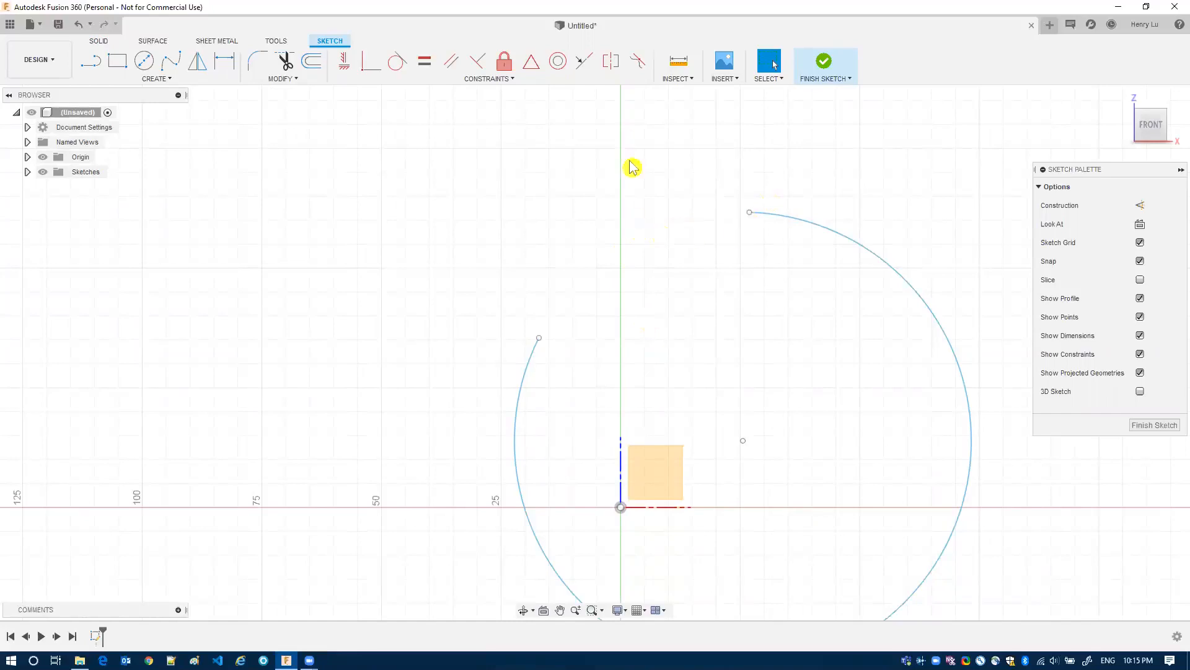
{"action": "left_click", "coordinate": [677, 79]}
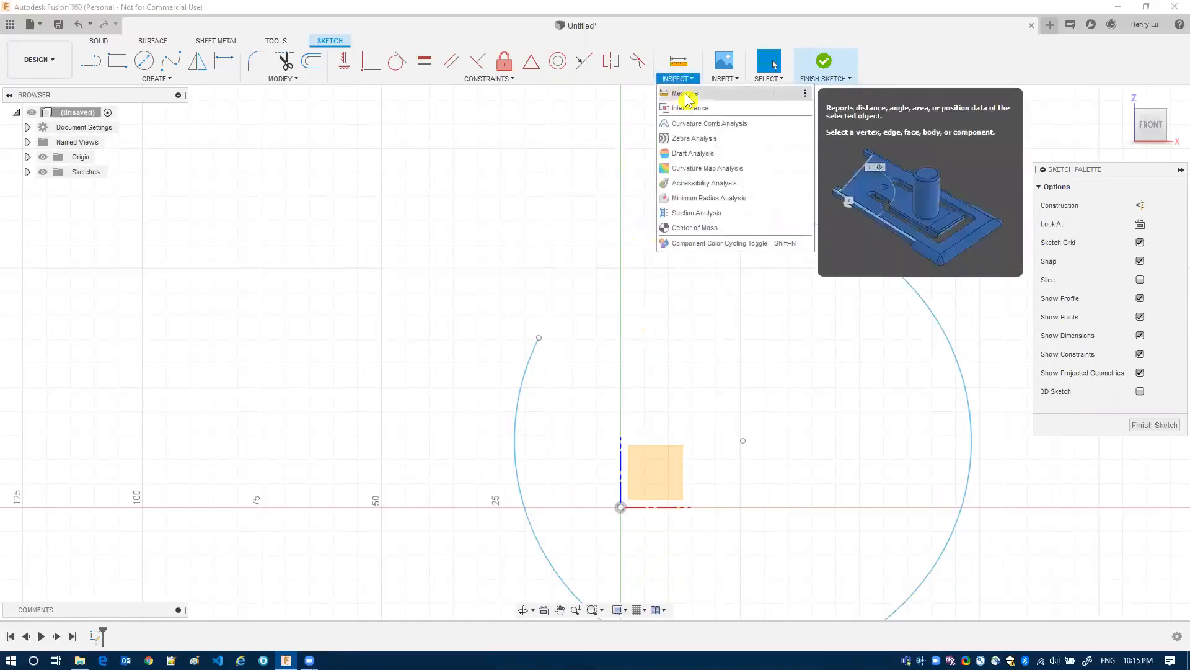
{"action": "left_click", "coordinate": [684, 92]}
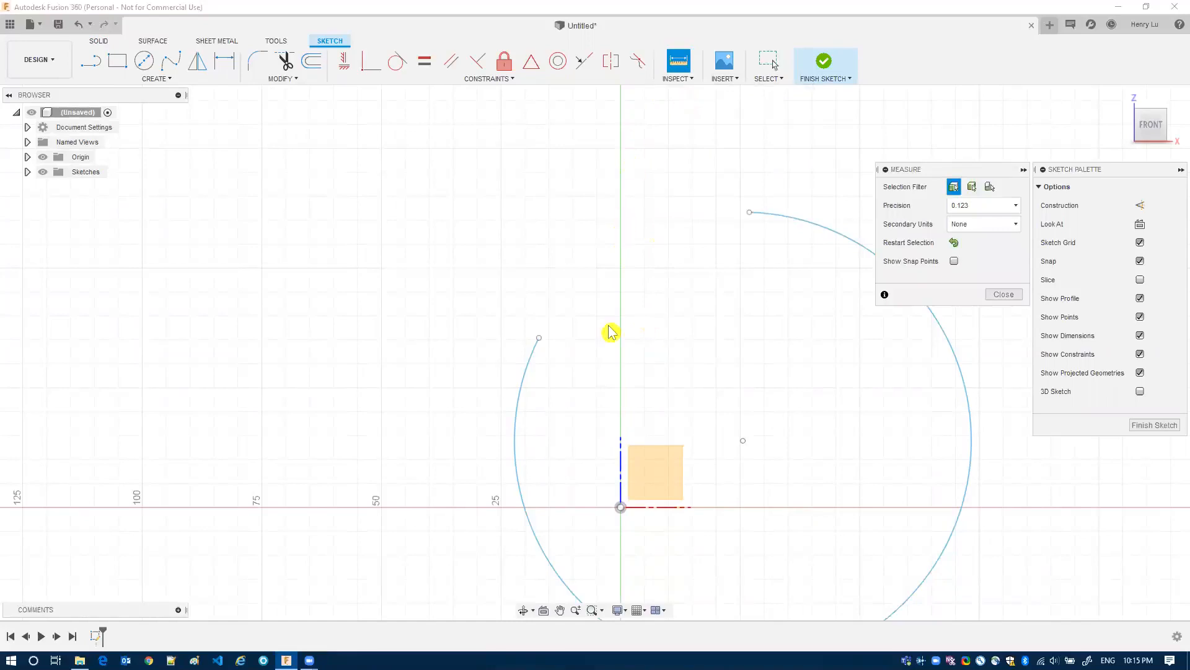
{"action": "left_click", "coordinate": [621, 462]}
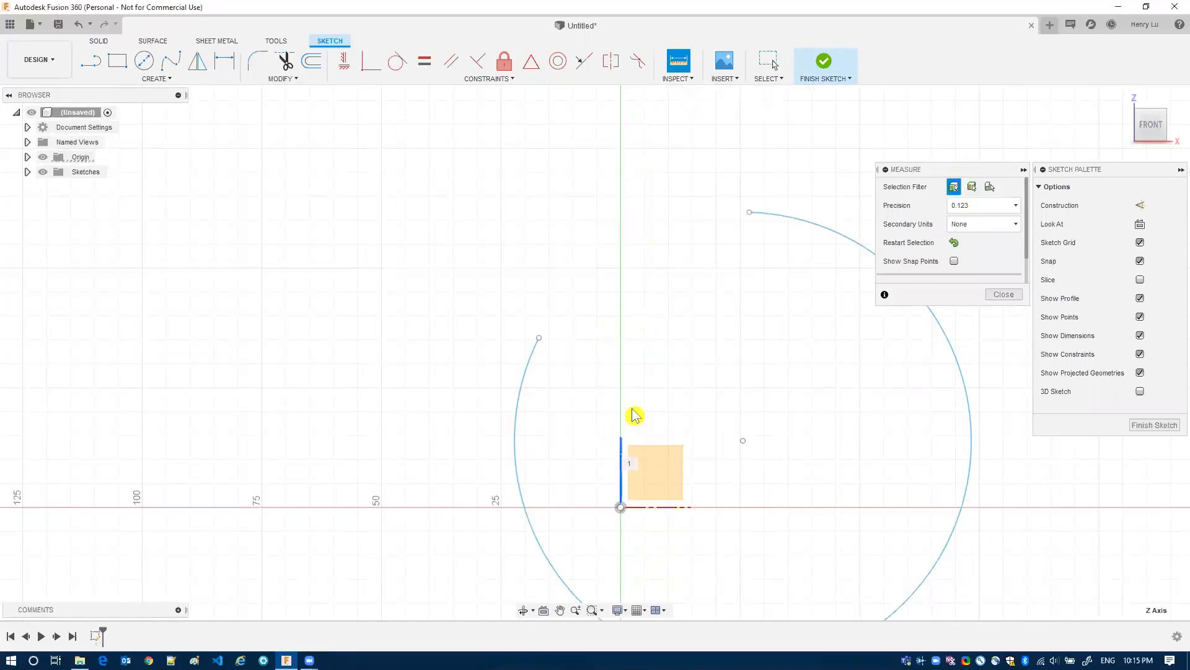
{"action": "left_click", "coordinate": [750, 212]}
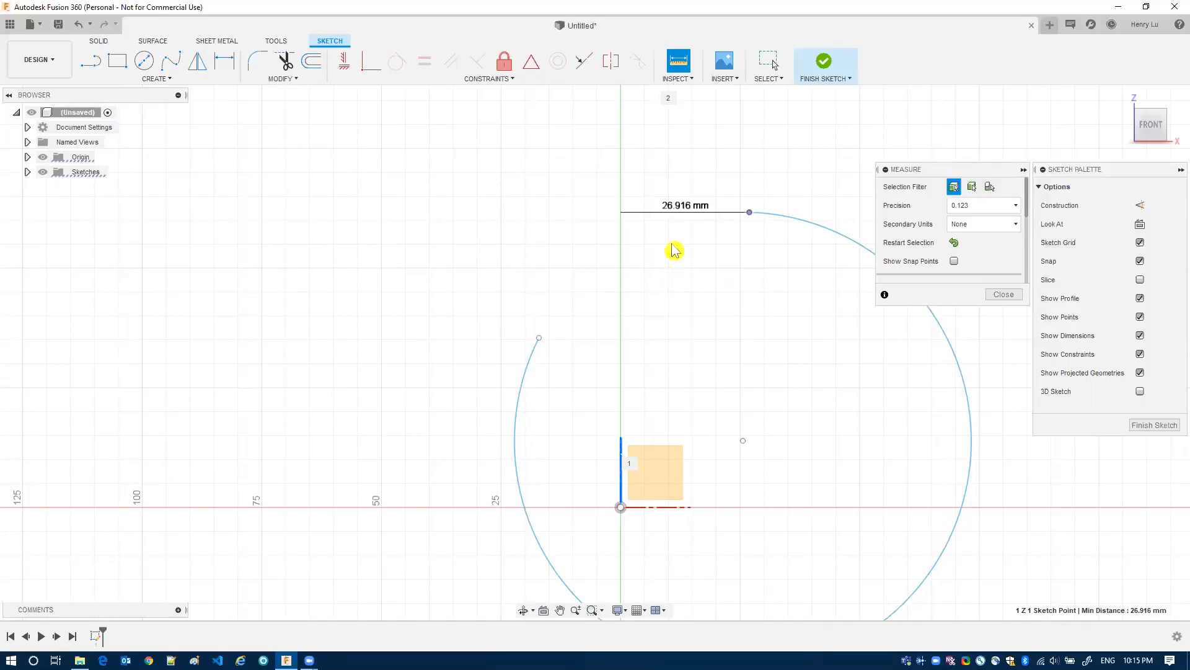
{"action": "left_click", "coordinate": [1004, 294]}
{"action": "left_click", "coordinate": [837, 69]}
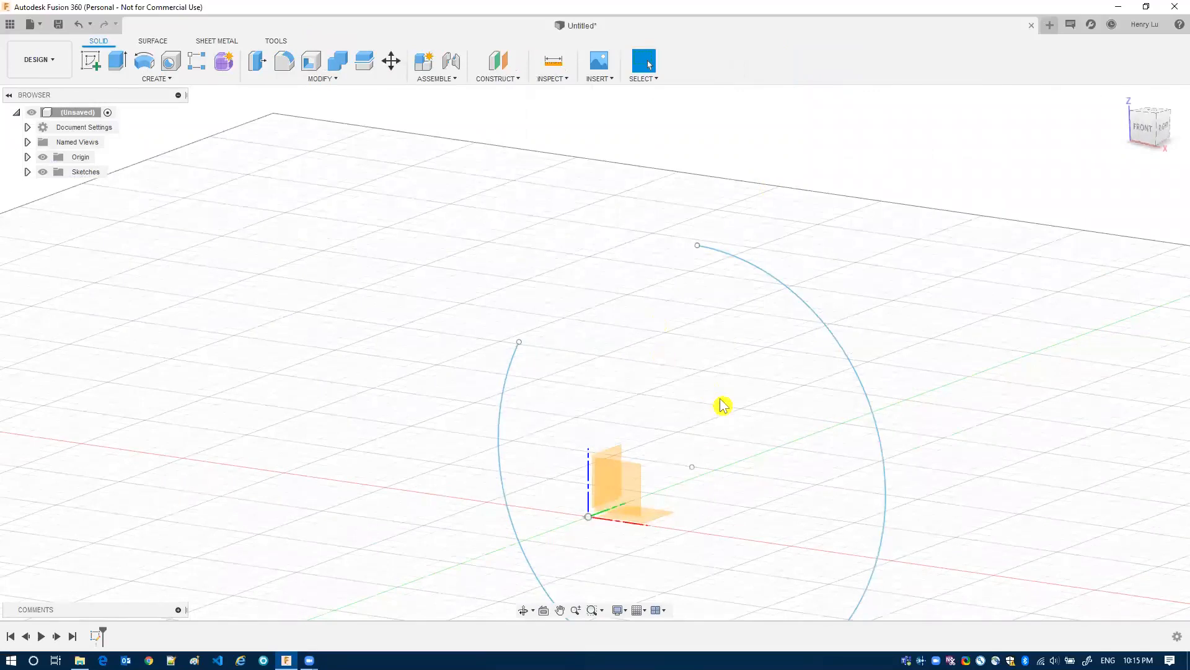
Create a construction plane offset 26.9 mm from the YZ plane, toward the arc's upper endpoint.
{"action": "middle_click_drag", "start_coordinate": [725, 397], "coordinate": [719, 403], "text": "shift"}
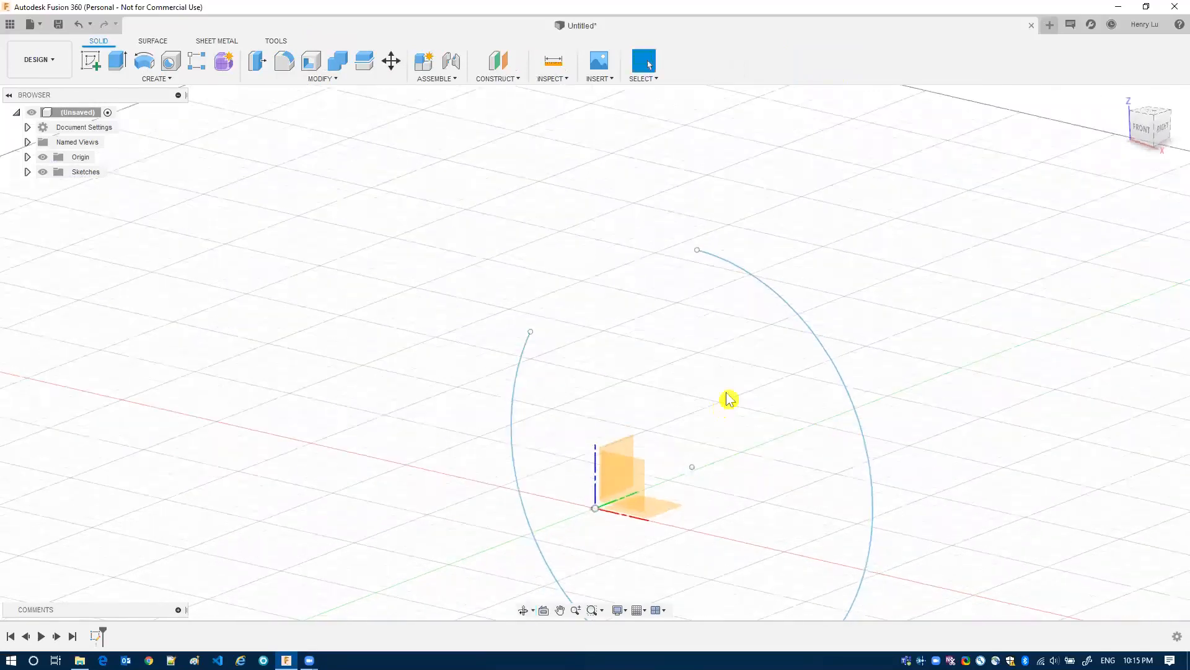
{"action": "left_click", "coordinate": [500, 78]}
{"action": "left_click", "coordinate": [499, 94]}
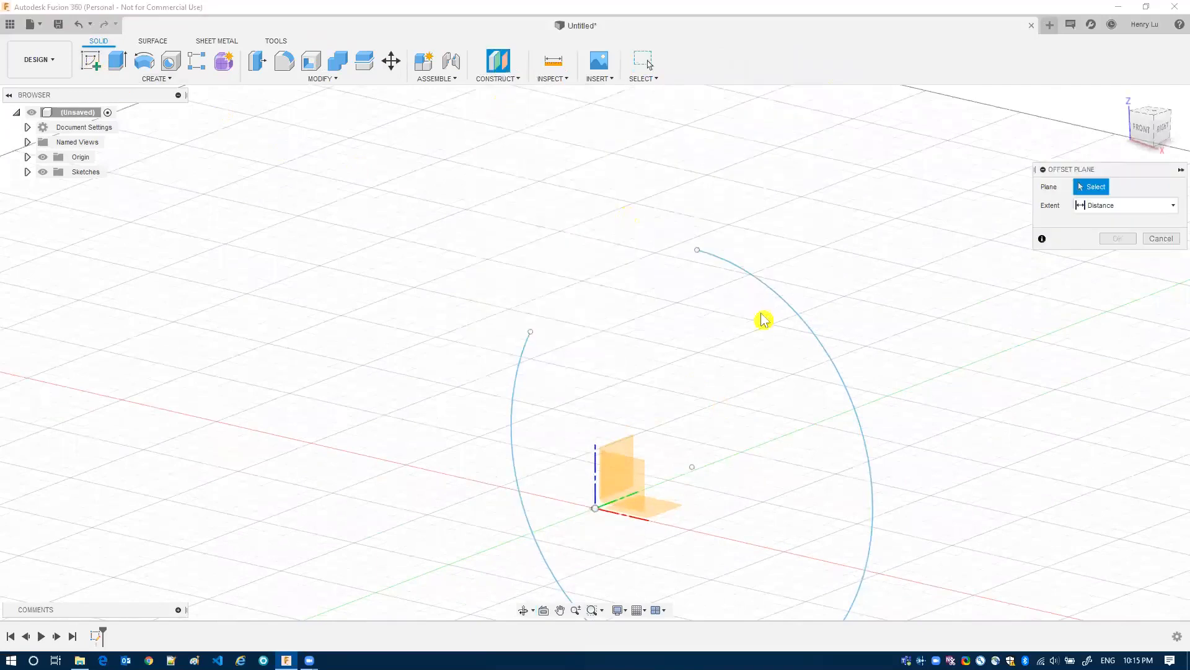
{"action": "left_click", "coordinate": [634, 448]}
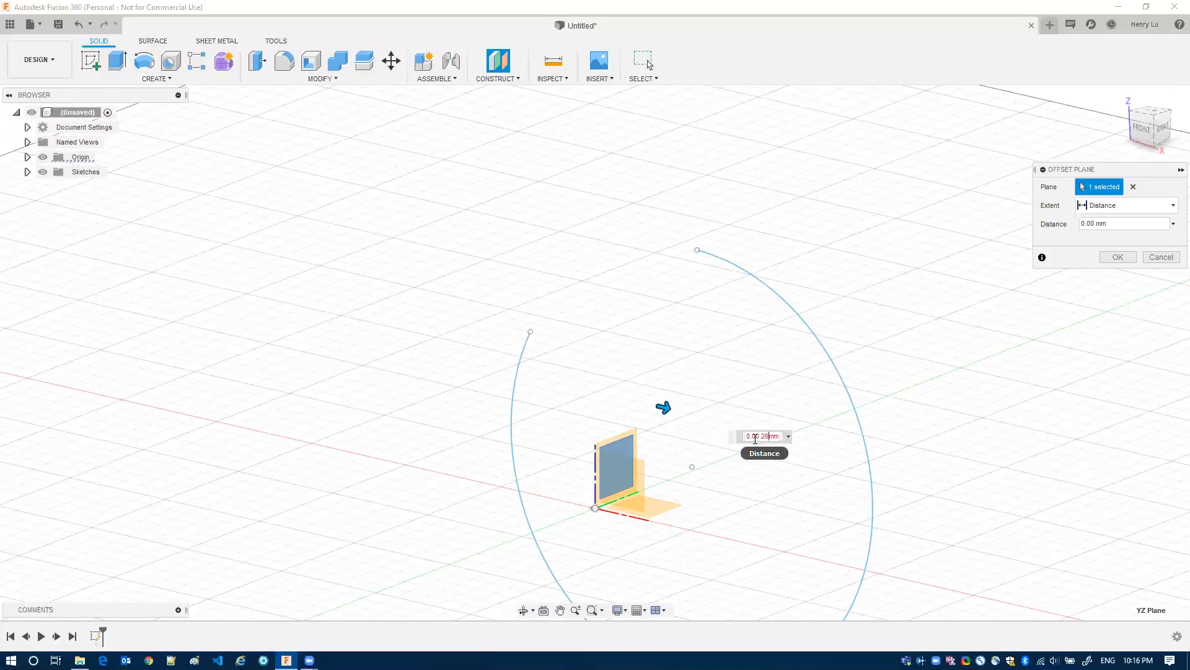
{"action": "type", "text": "1"}
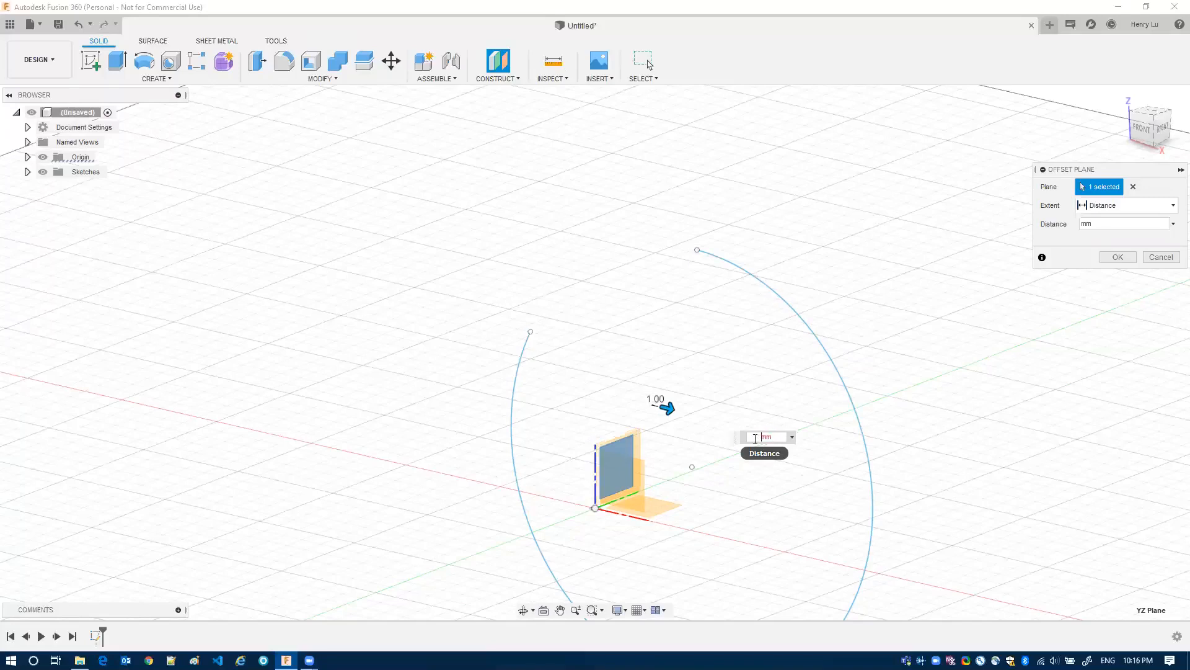
{"action": "type", "text": "6 "}
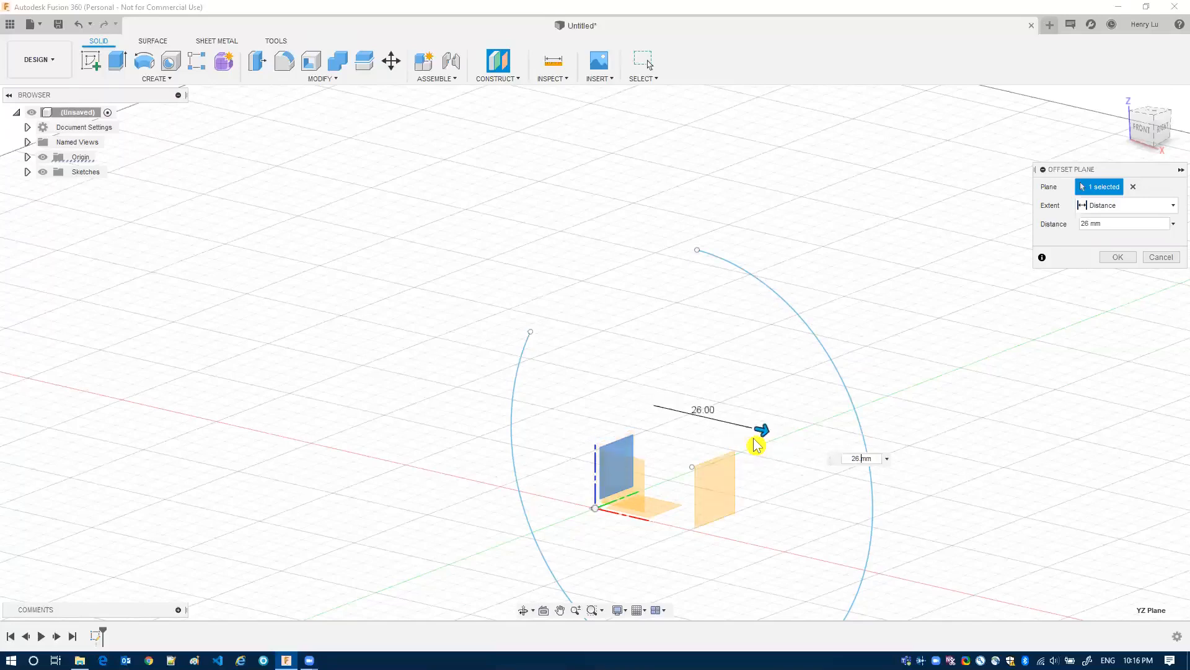
{"action": "type", "text": ".9"}
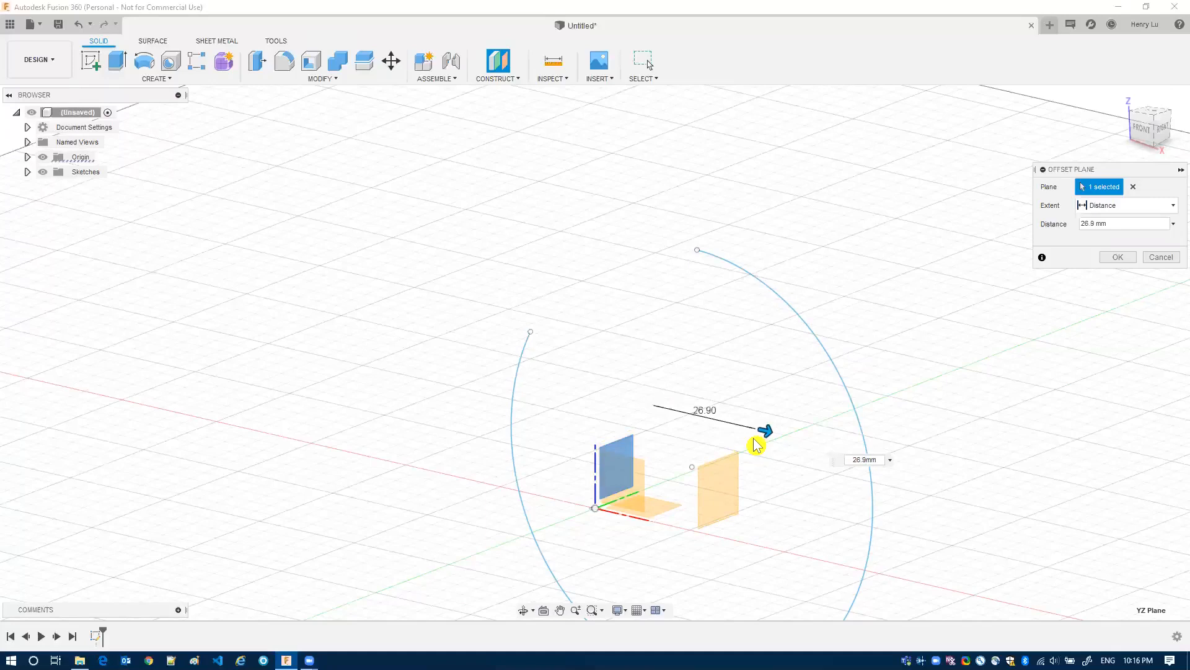
{"action": "key", "text": "Return"}
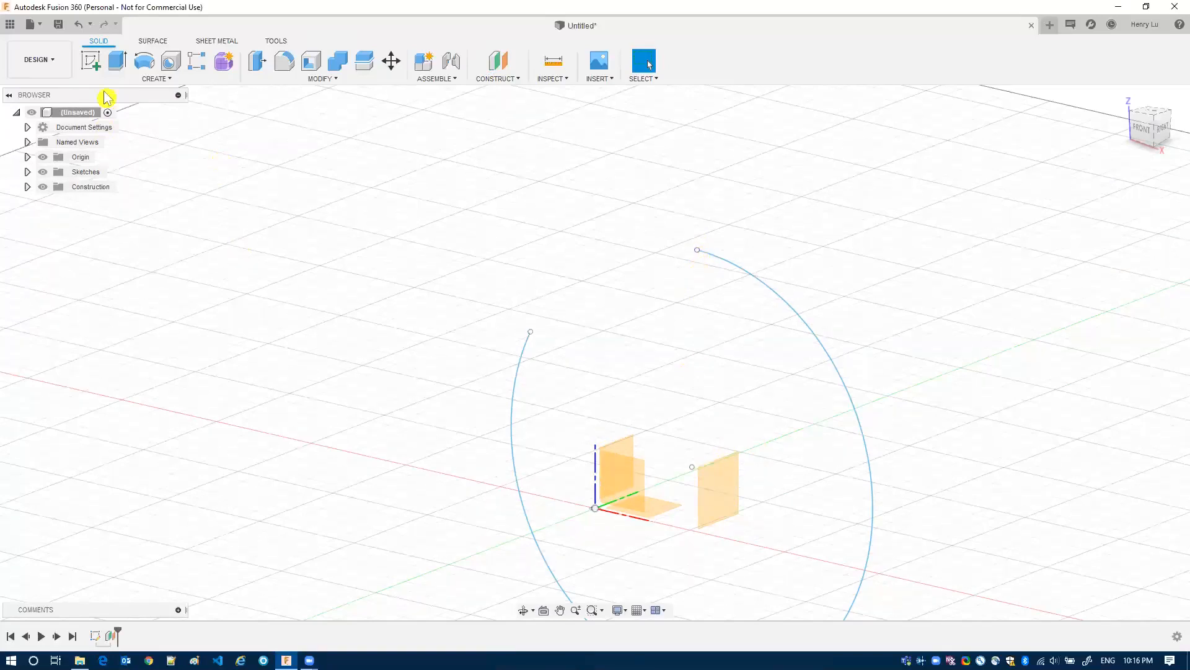
Start a sketch on the offset plane and locate the arc's upper endpoint, viewing the plane straight on.
{"action": "left_click", "coordinate": [91, 61]}
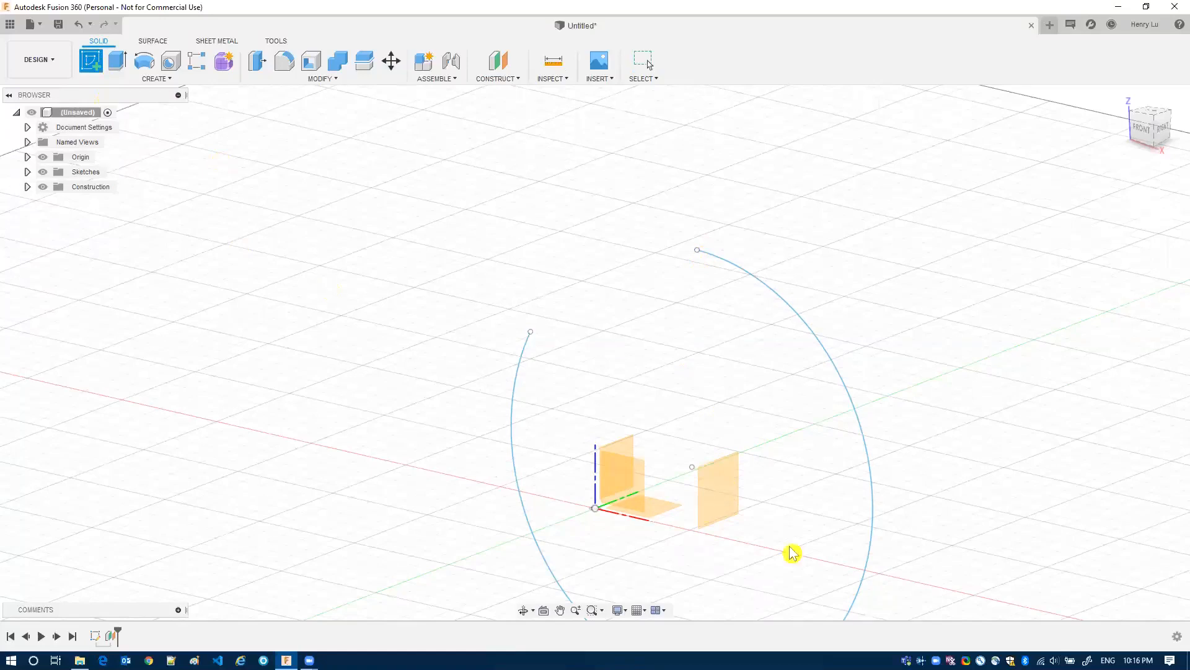
{"action": "left_click", "coordinate": [727, 485]}
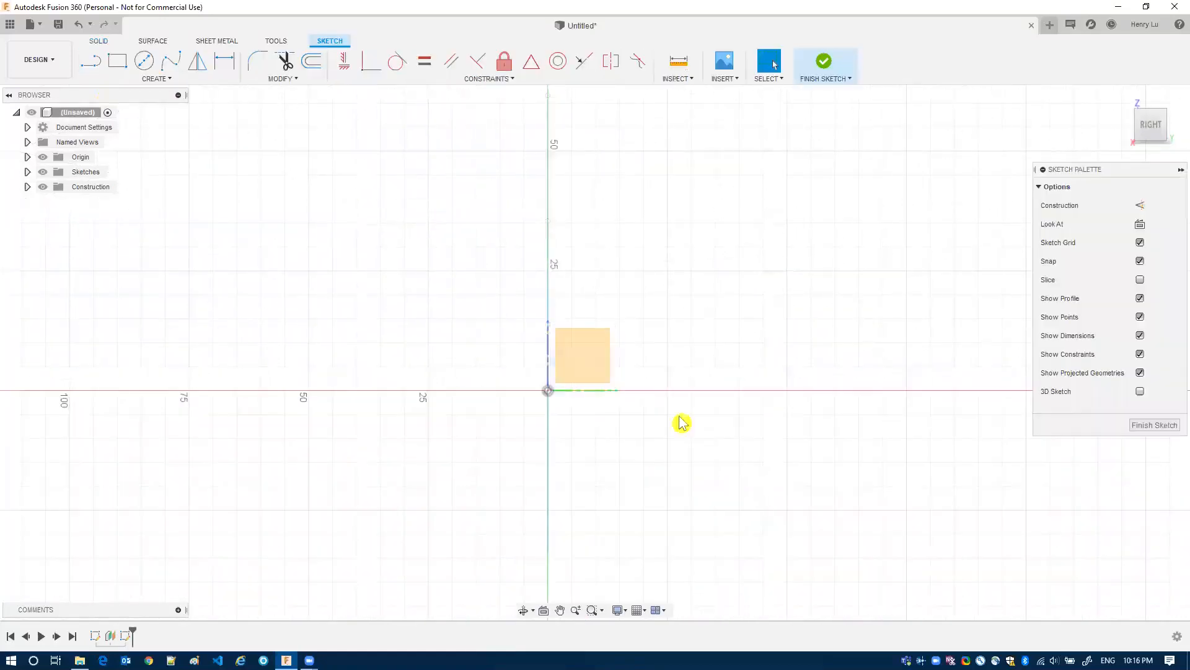
{"action": "middle_click_drag", "start_coordinate": [653, 236], "coordinate": [660, 398]}
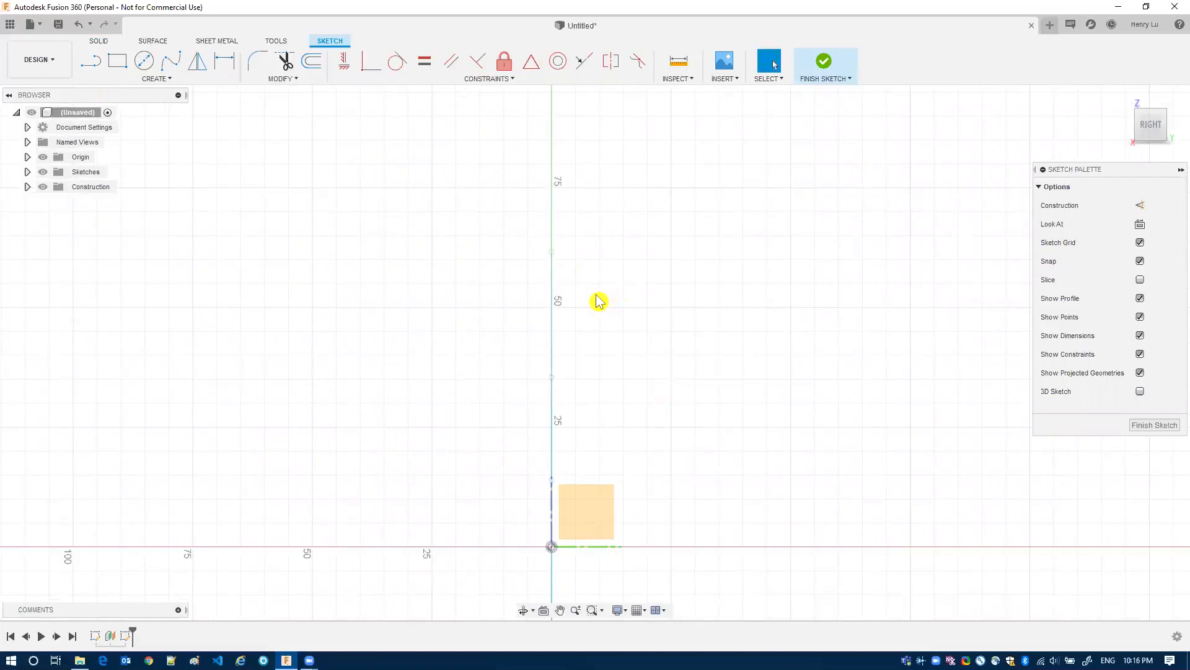
{"action": "middle_click_drag", "start_coordinate": [595, 302], "coordinate": [598, 294], "text": "shift"}
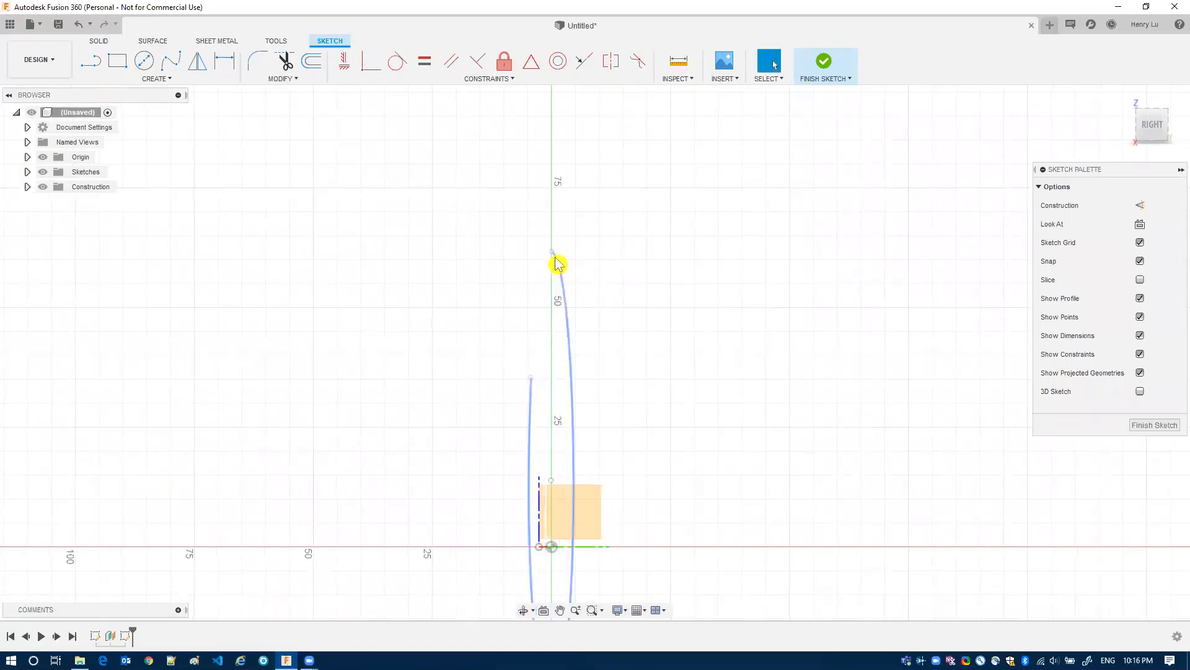
{"action": "left_click", "coordinate": [1152, 127]}
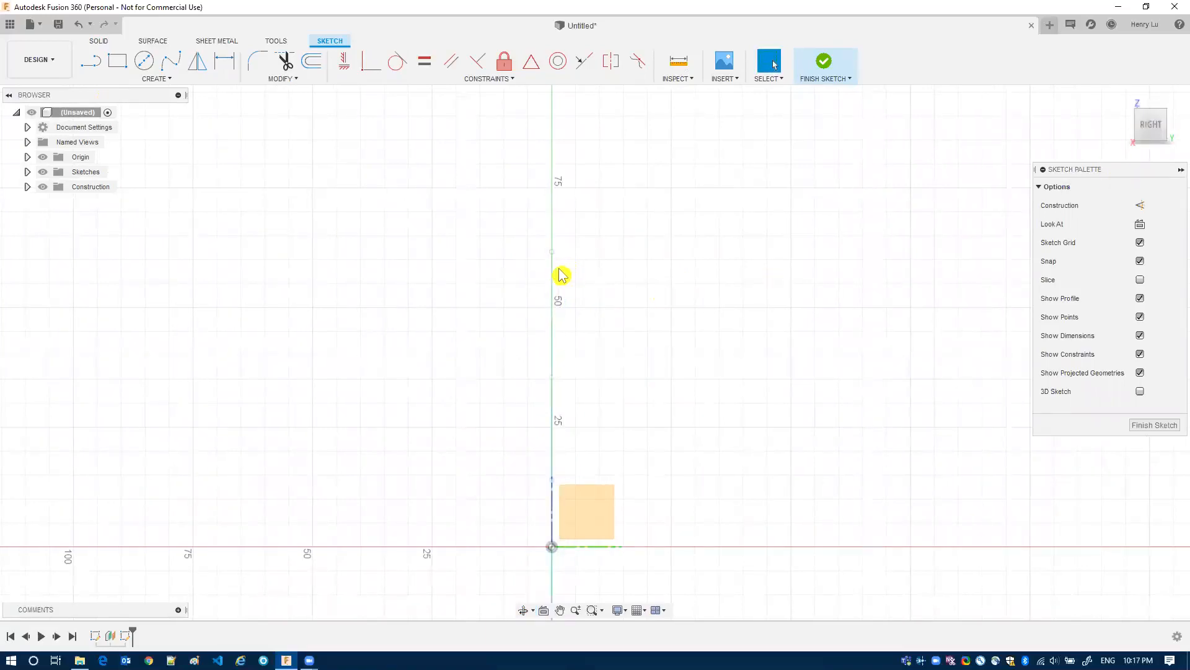
Draw a center-diameter circle about 20 mm in diameter on the arc's upper endpoint and finish the sketch.
{"action": "left_click", "coordinate": [144, 60]}
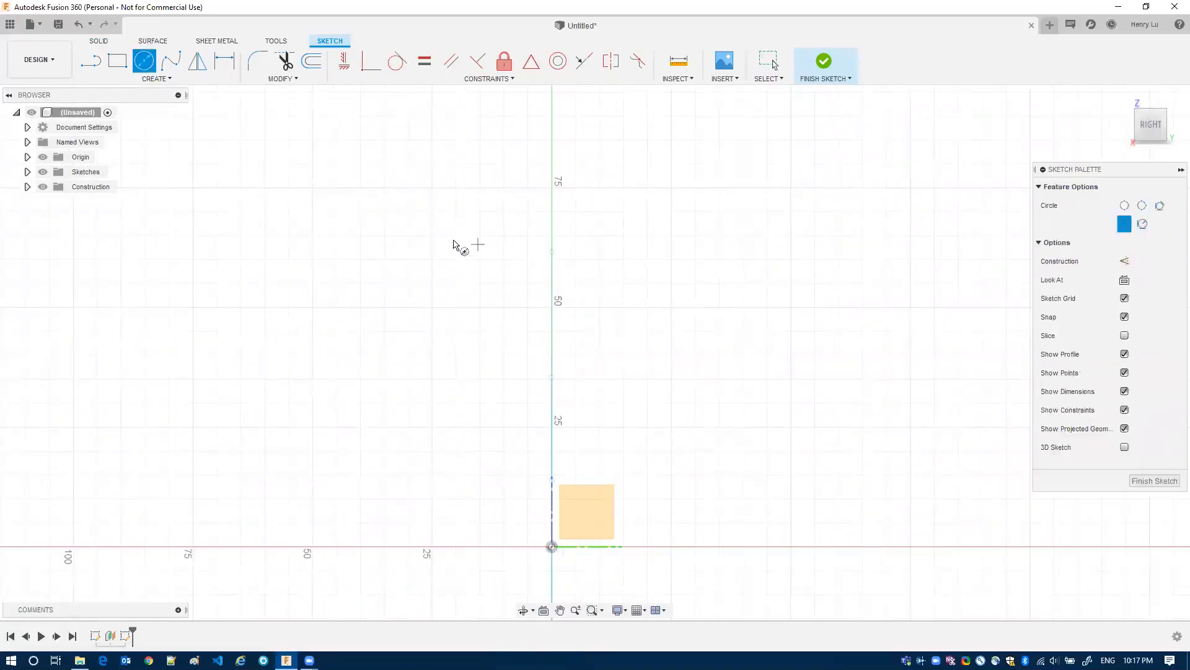
{"action": "scroll", "coordinate": [548, 254], "scroll_direction": "down", "scroll_amount": 2}
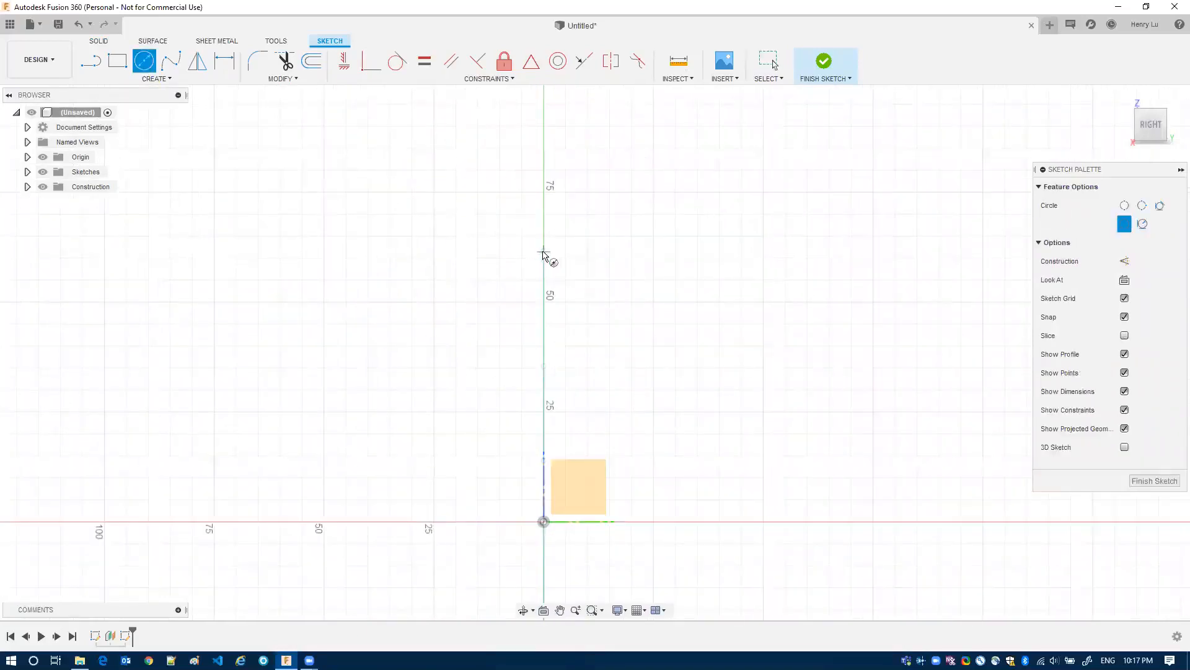
{"action": "left_click", "coordinate": [544, 251]}
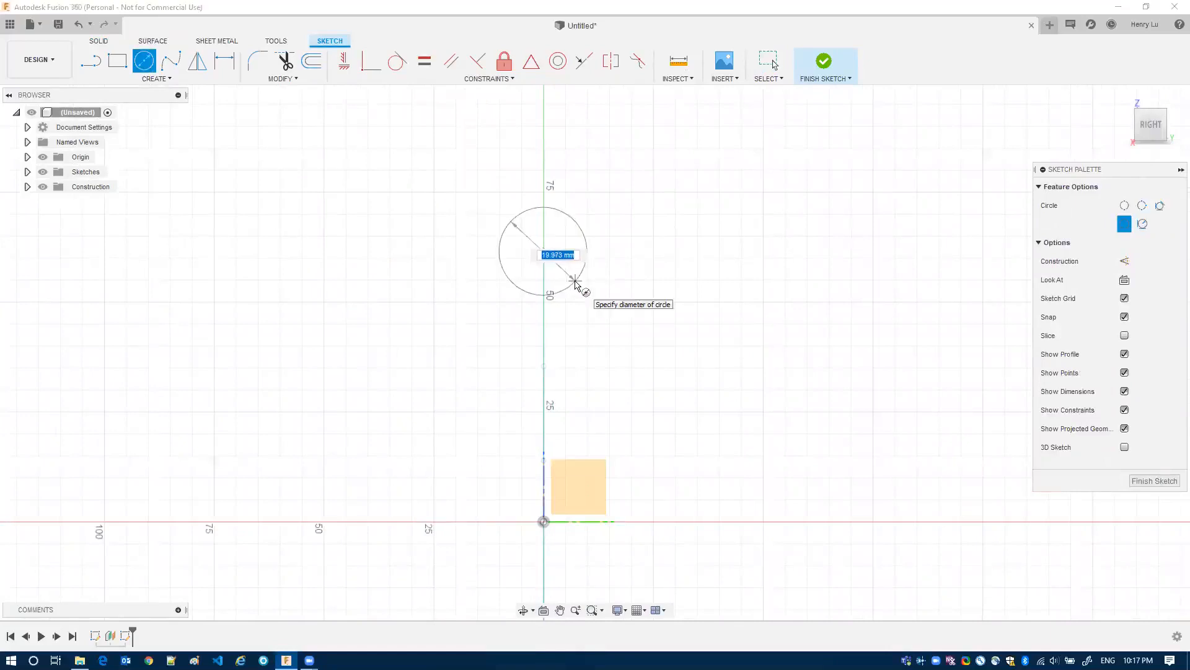
{"action": "left_click", "coordinate": [575, 283]}
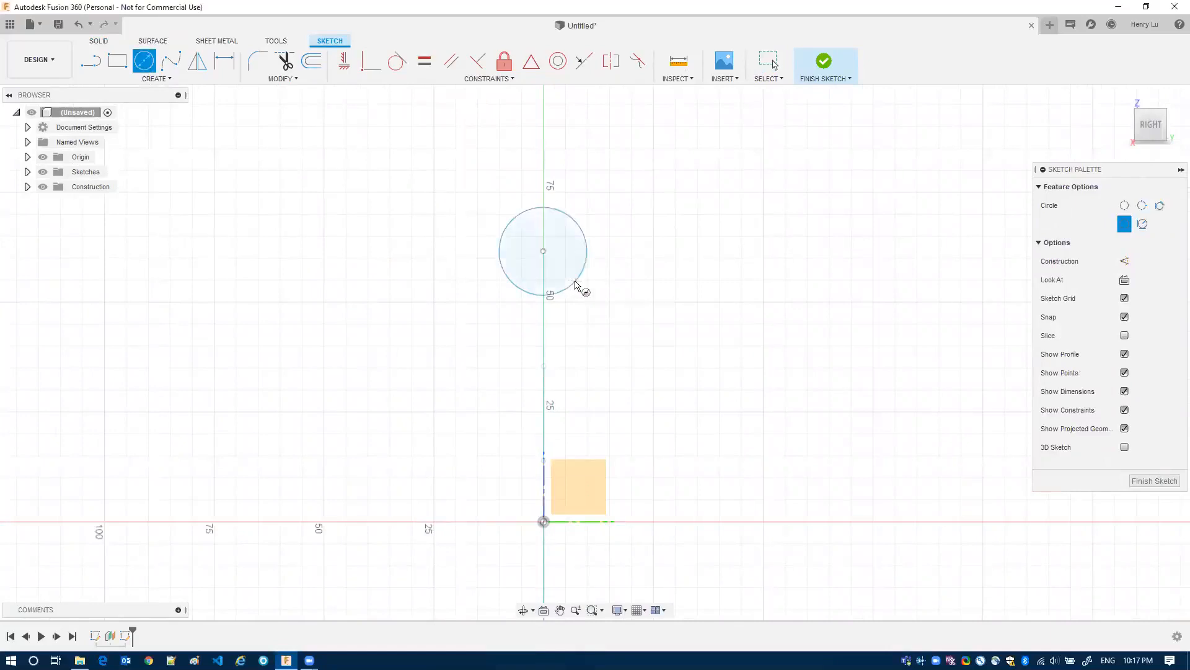
{"action": "left_click", "coordinate": [824, 61]}
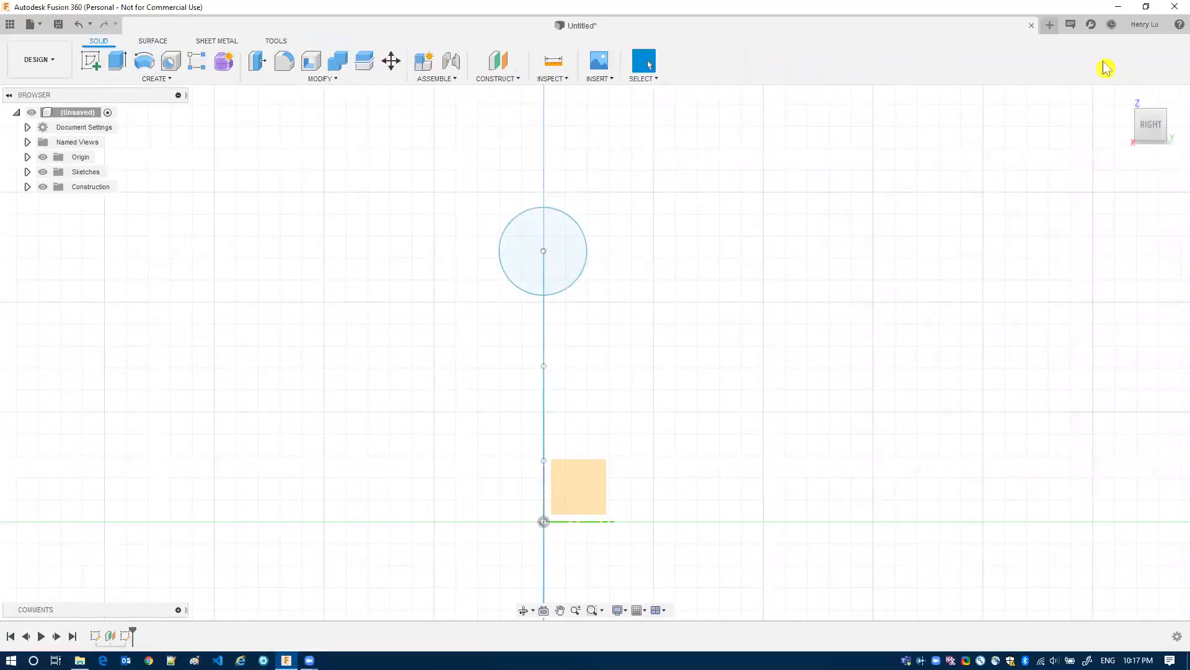
{"action": "left_click", "coordinate": [1123, 97]}
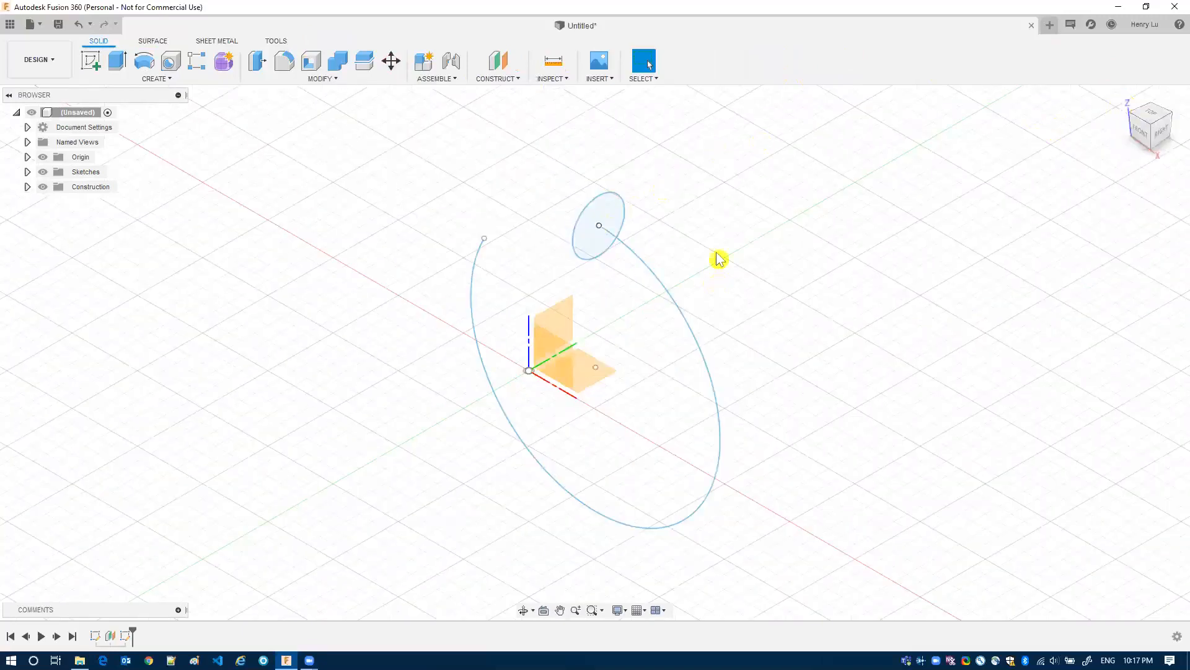
Try to sweep the circle along the arc as a new body, using a single path, distances of 1.00 and perpendicular orientation.
{"action": "middle_click_drag", "start_coordinate": [630, 249], "coordinate": [664, 241], "text": "shift"}
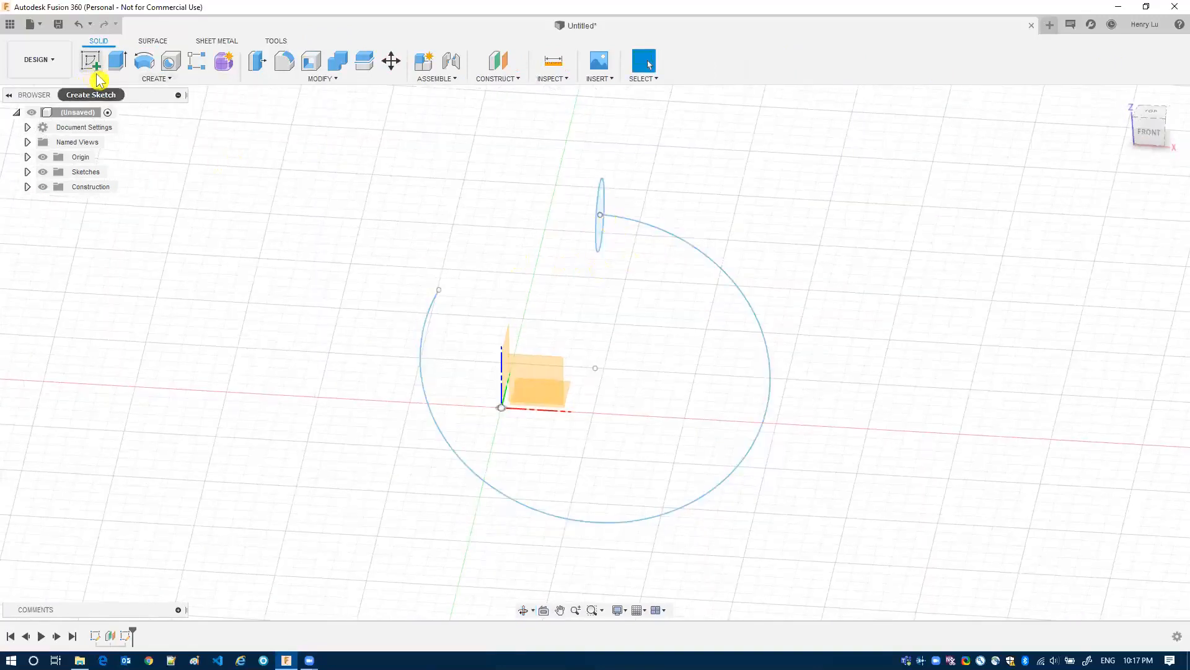
{"action": "left_click", "coordinate": [141, 79]}
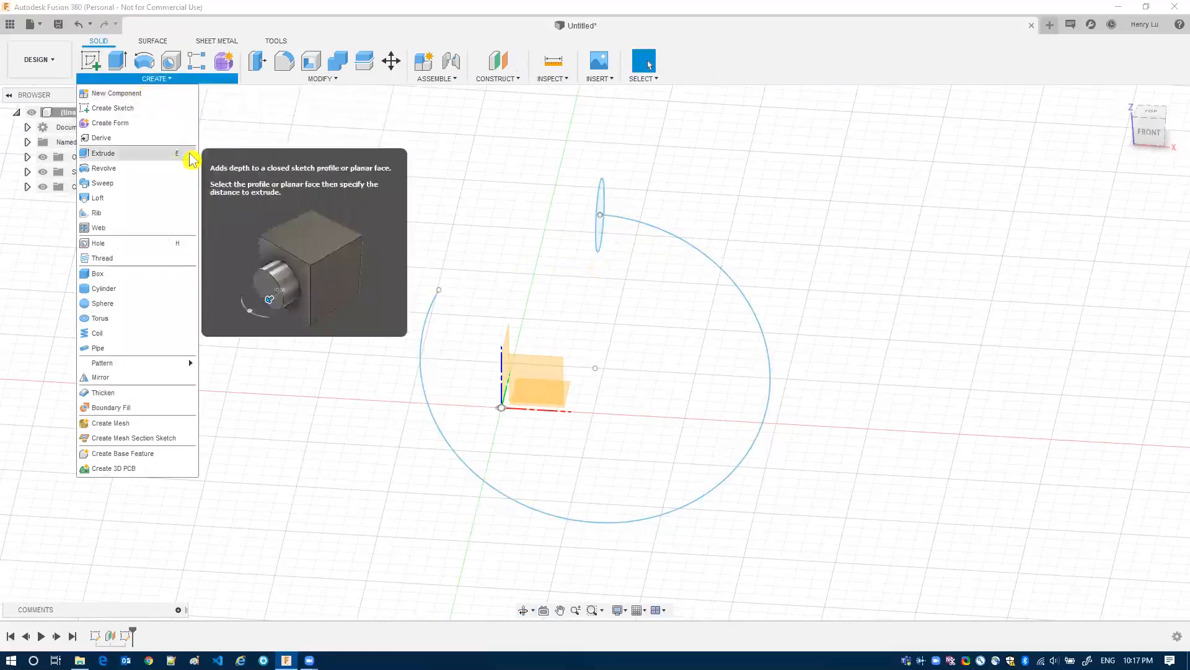
{"action": "left_click", "coordinate": [99, 183]}
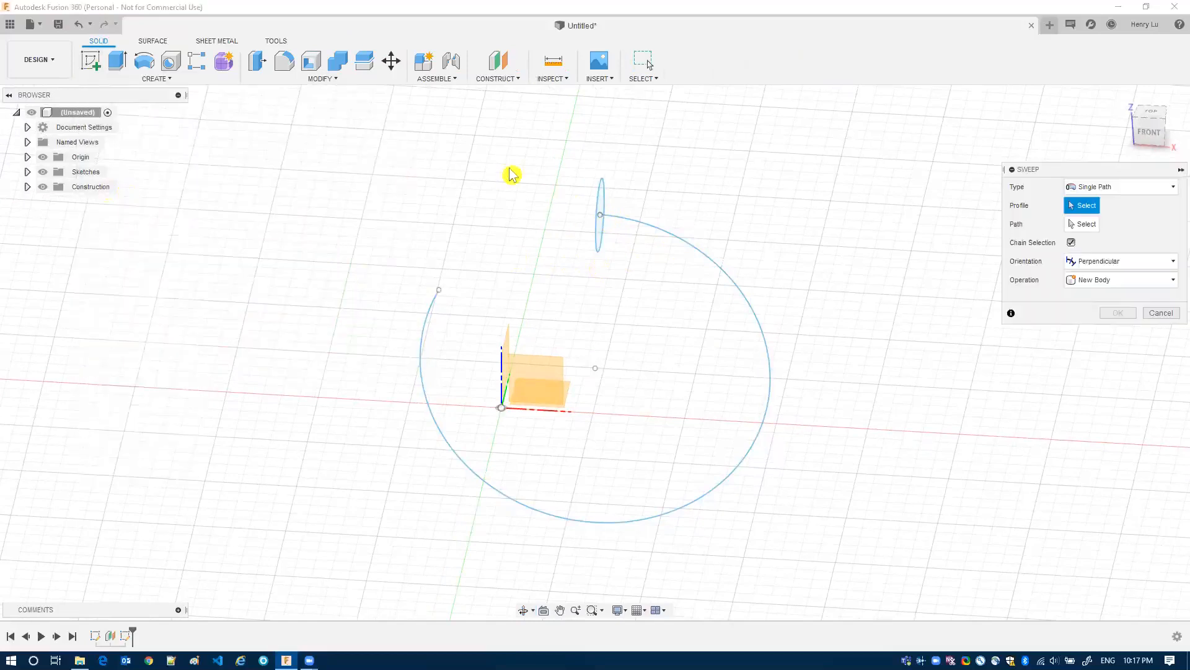
{"action": "left_click", "coordinate": [601, 207]}
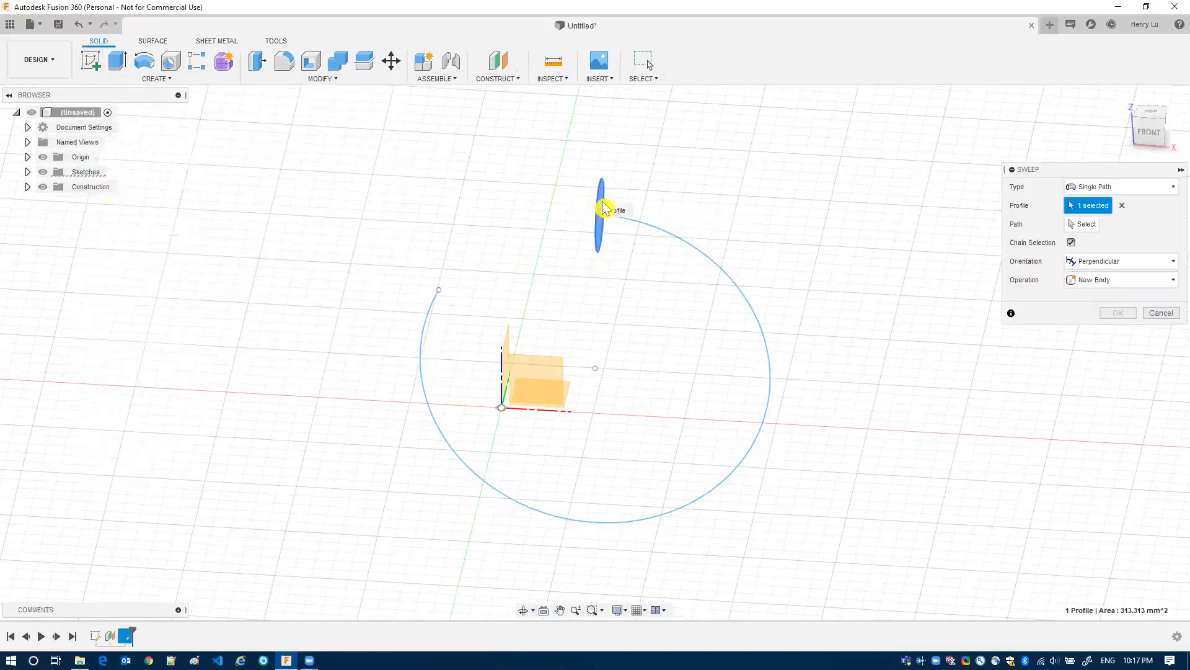
{"action": "left_click", "coordinate": [1088, 227]}
{"action": "left_click", "coordinate": [718, 271]}
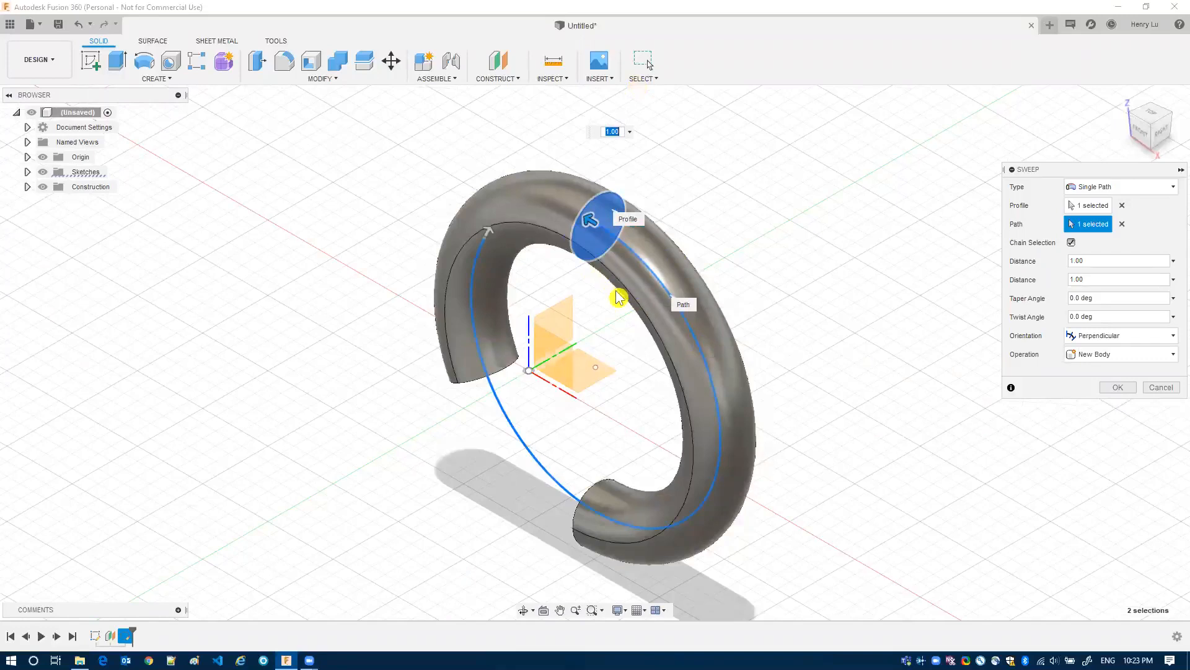
{"action": "middle_click_drag", "start_coordinate": [605, 289], "coordinate": [651, 284], "text": "shift"}
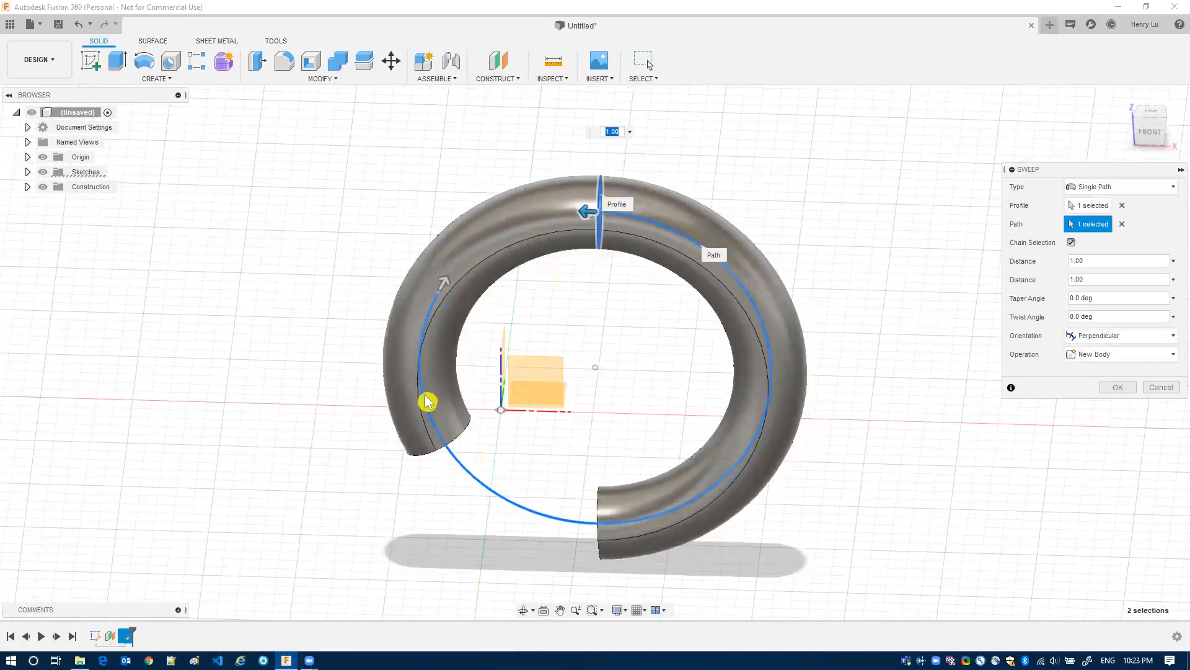
{"action": "middle_click_drag", "start_coordinate": [790, 323], "coordinate": [758, 340], "text": "shift"}
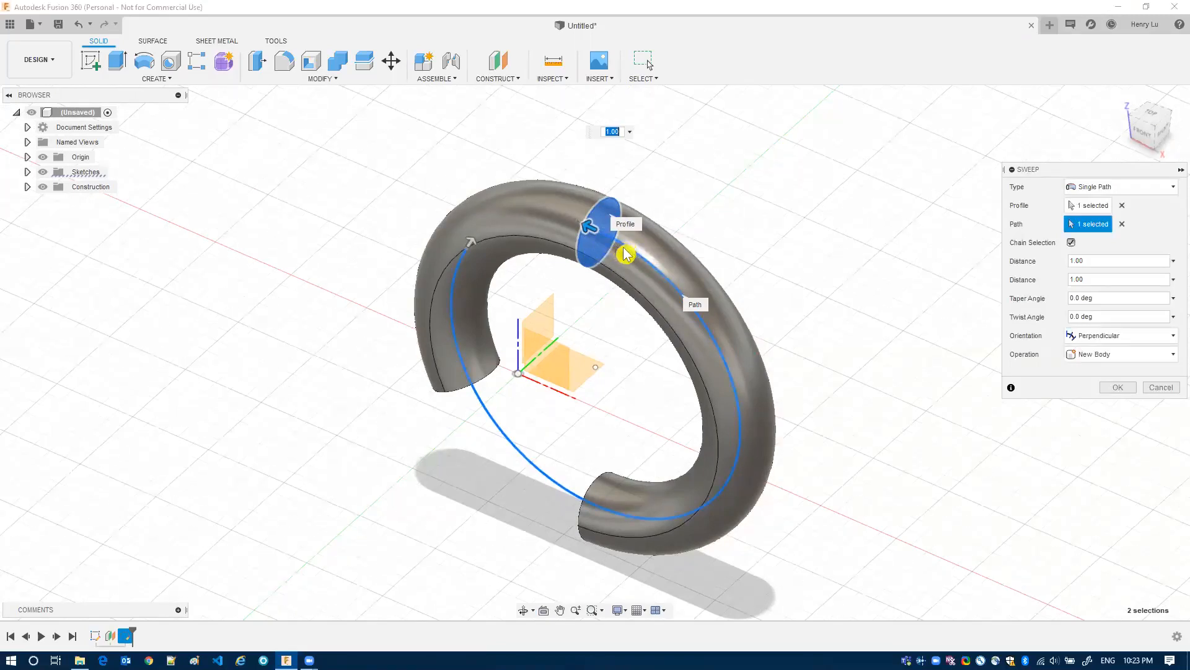
{"action": "left_click", "coordinate": [1165, 389]}
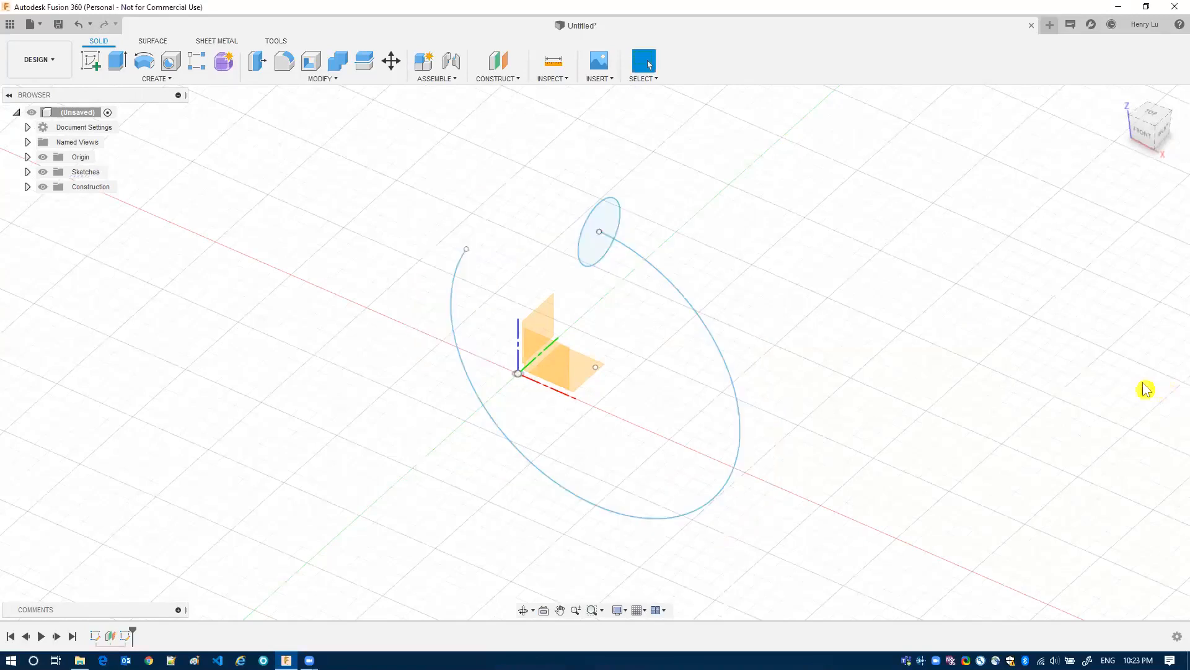
Reopen the arc sketch, measure the distance from the arc's upper endpoint to the Z axis, and finish the sketch.
{"action": "right_click", "coordinate": [96, 639]}
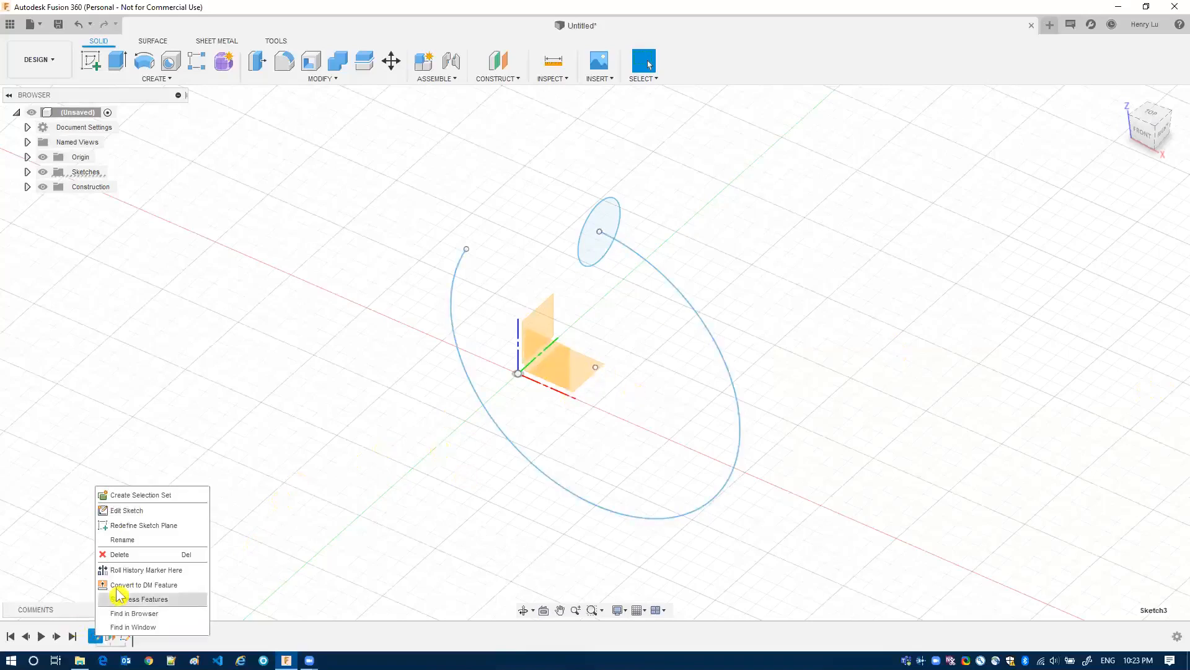
{"action": "left_click", "coordinate": [126, 511]}
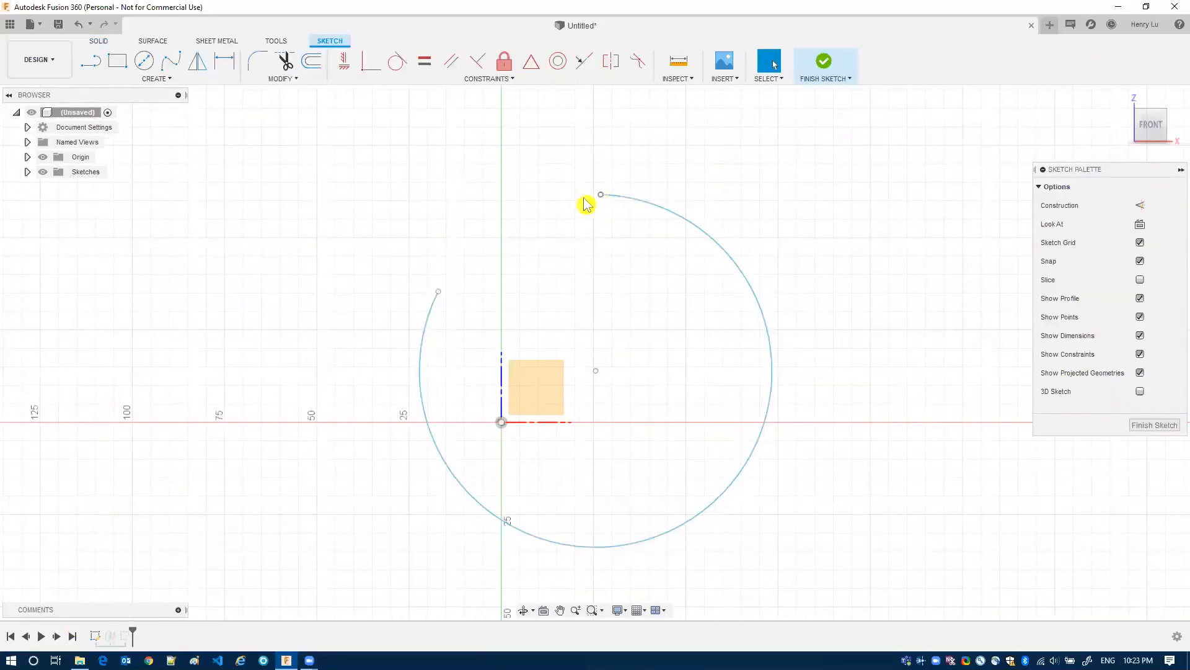
{"action": "left_click", "coordinate": [678, 69]}
{"action": "left_click", "coordinate": [683, 98]}
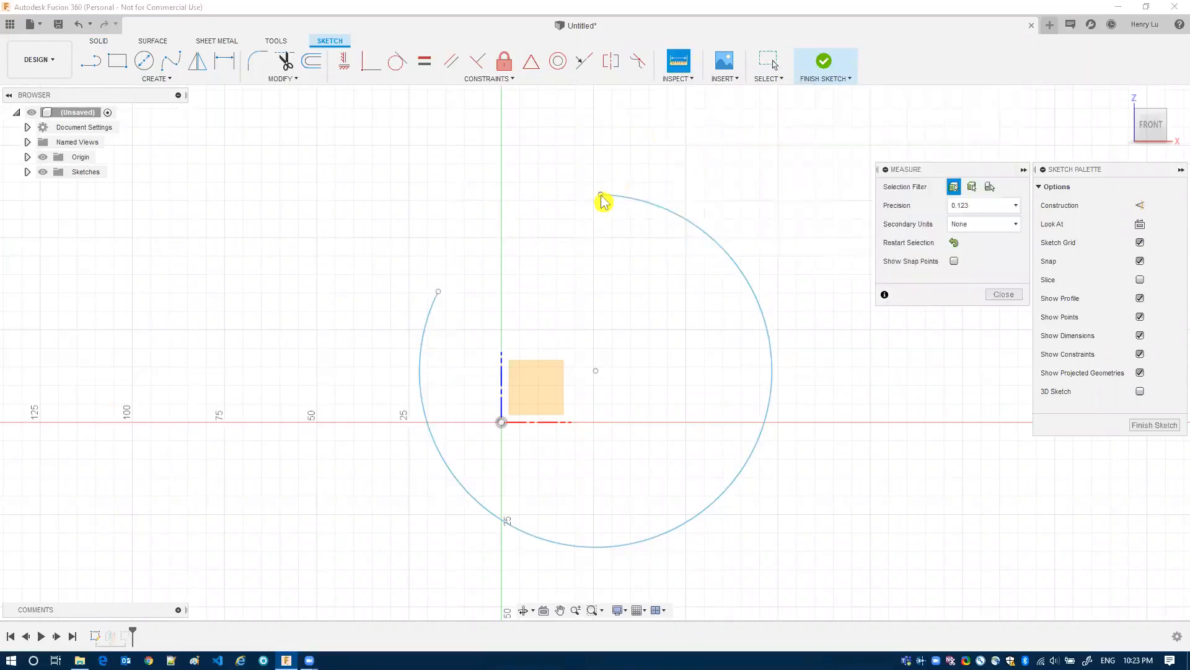
{"action": "left_click", "coordinate": [601, 195]}
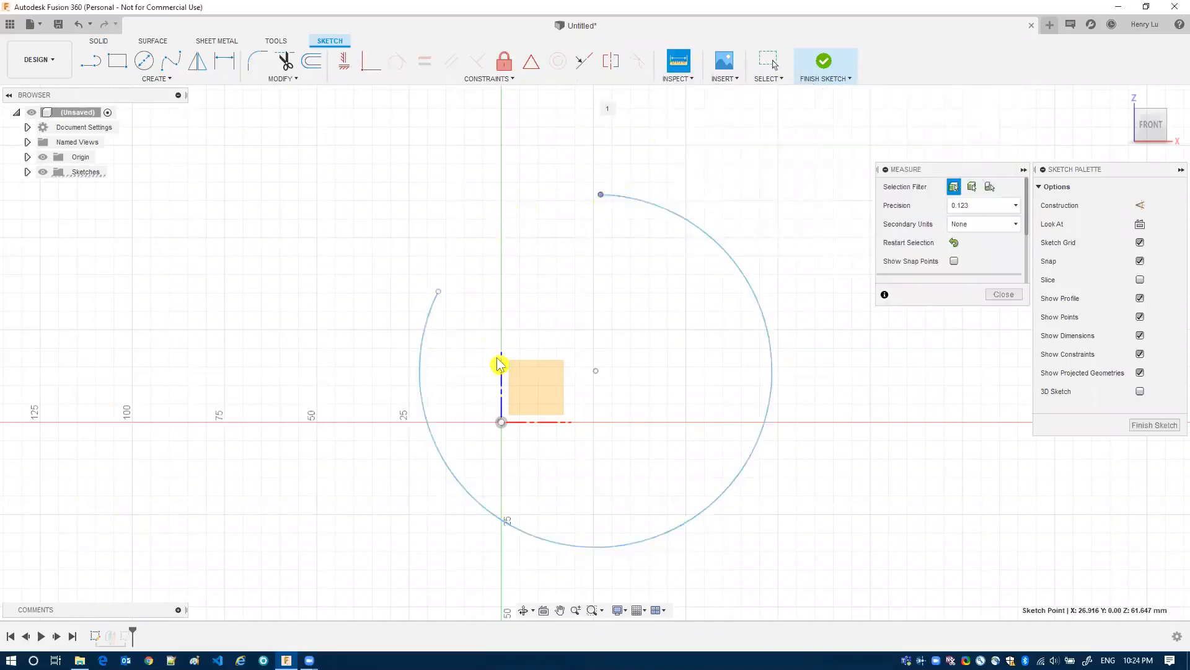
{"action": "left_click", "coordinate": [502, 372]}
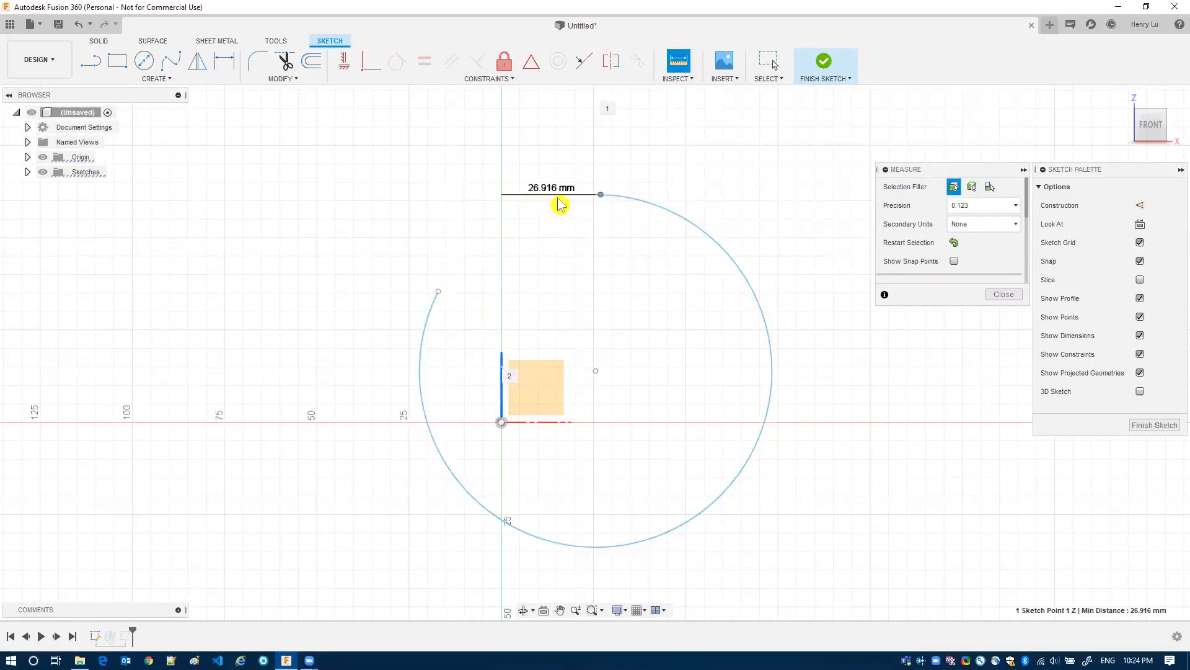
{"action": "left_click", "coordinate": [823, 62]}
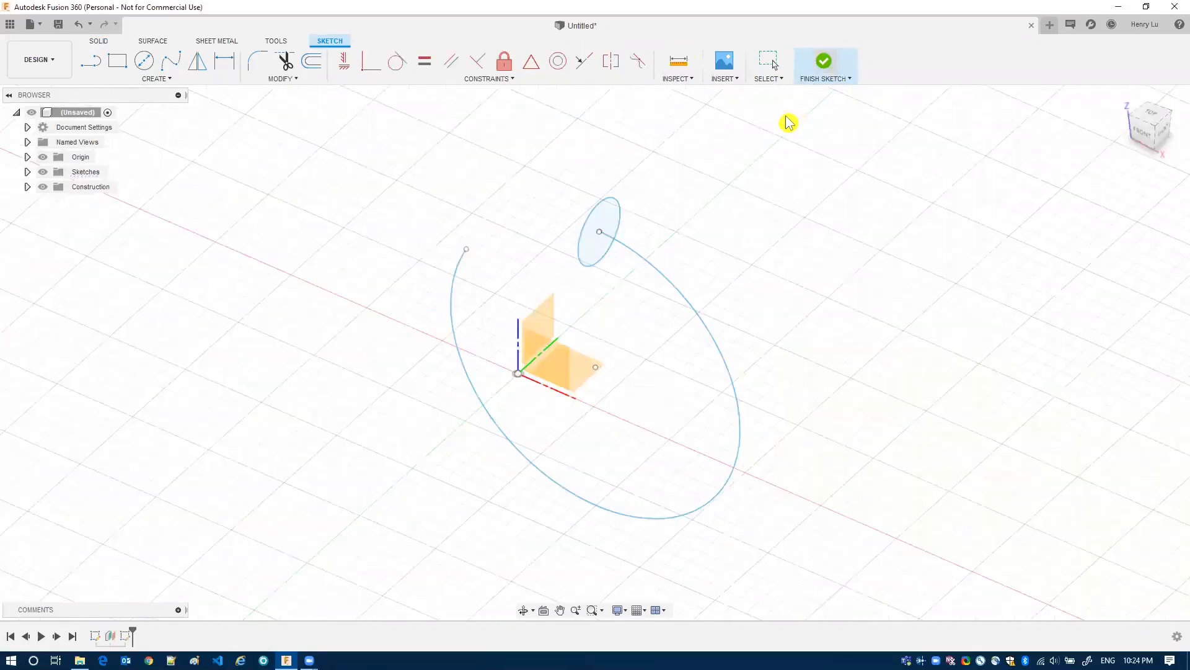
Set the construction plane's offset distance from the YZ plane to 27 mm.
{"action": "right_click", "coordinate": [112, 638]}
{"action": "left_click", "coordinate": [160, 529]}
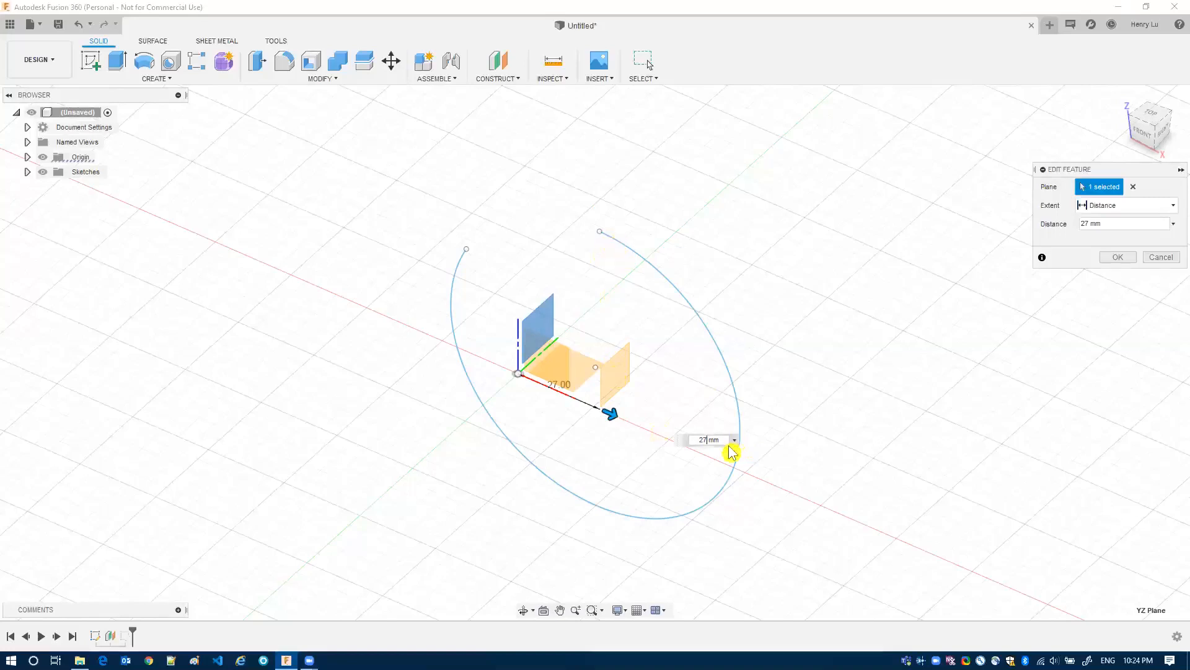
{"action": "key", "text": "Return"}
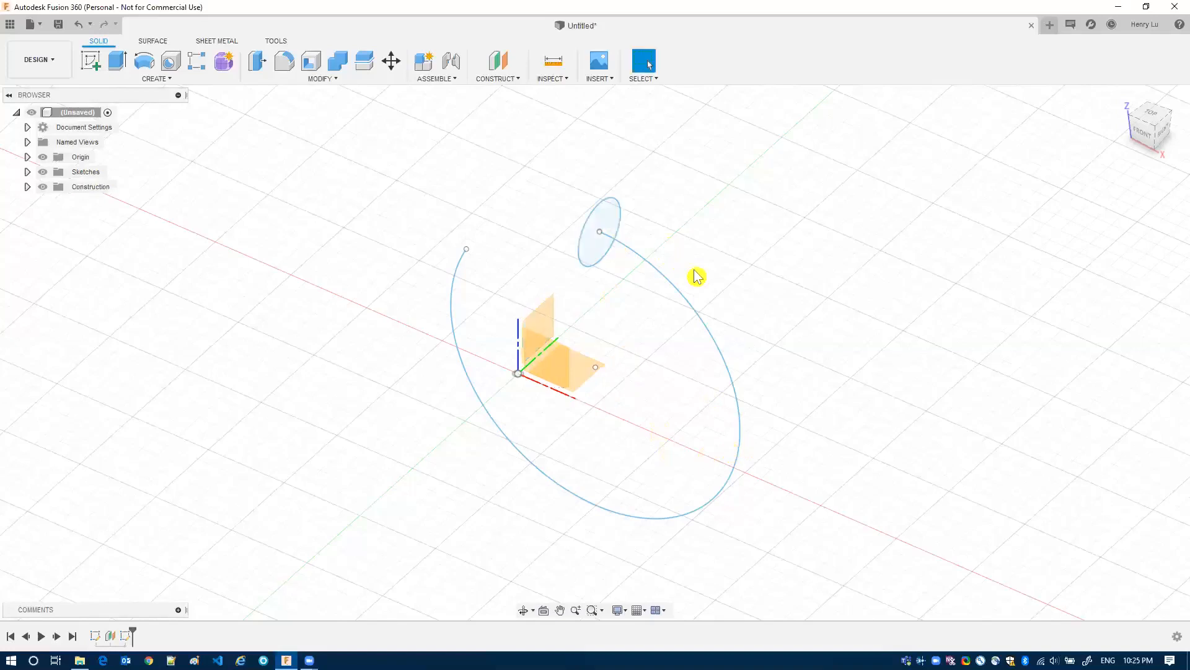
Sweep the circle along the arc as a new body, using a single path, distances of 1.00 and perpendicular orientation.
{"action": "left_click", "coordinate": [158, 80]}
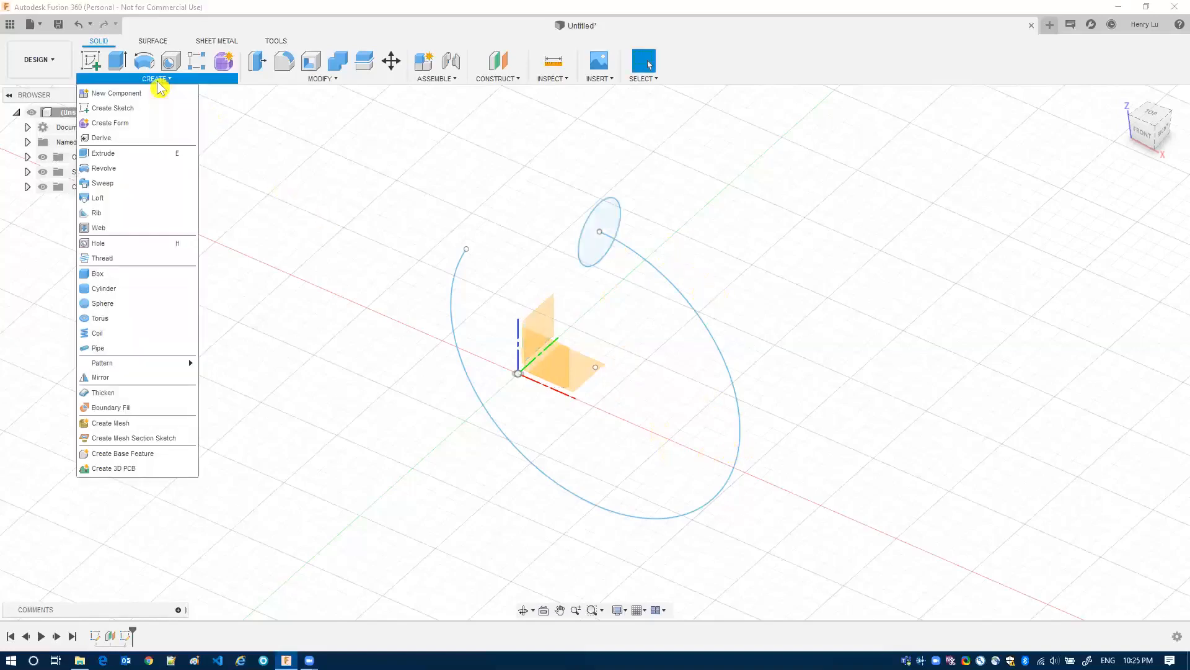
{"action": "left_click", "coordinate": [103, 186]}
{"action": "left_click", "coordinate": [610, 214]}
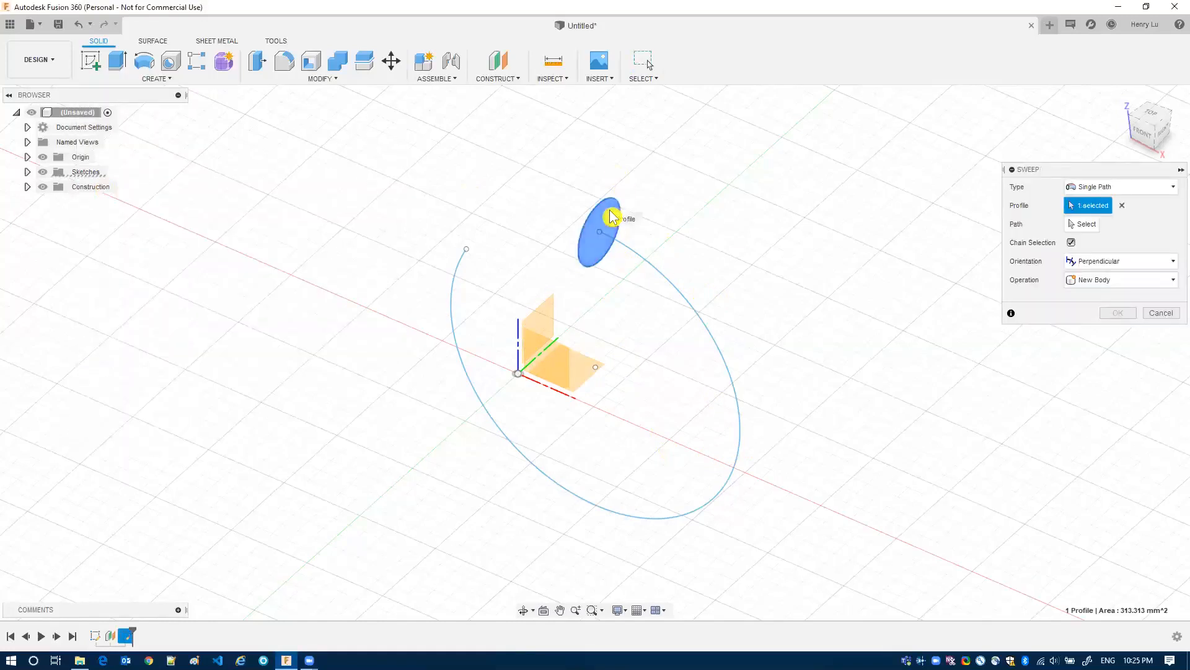
{"action": "left_click", "coordinate": [1081, 226]}
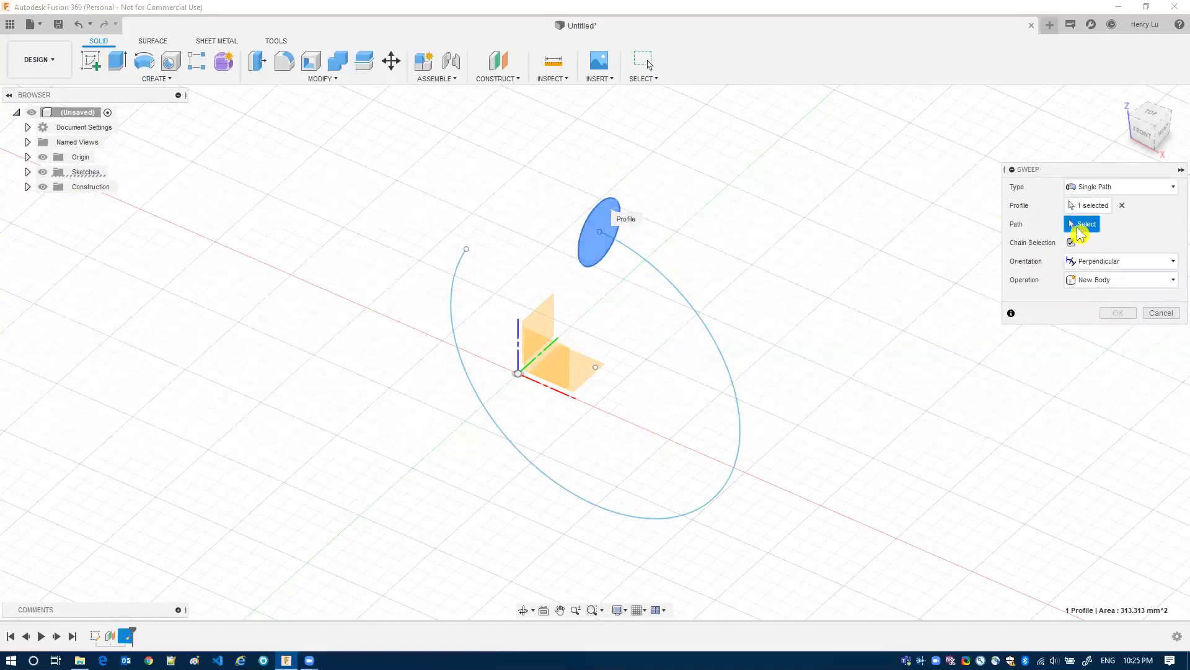
{"action": "left_click", "coordinate": [693, 312]}
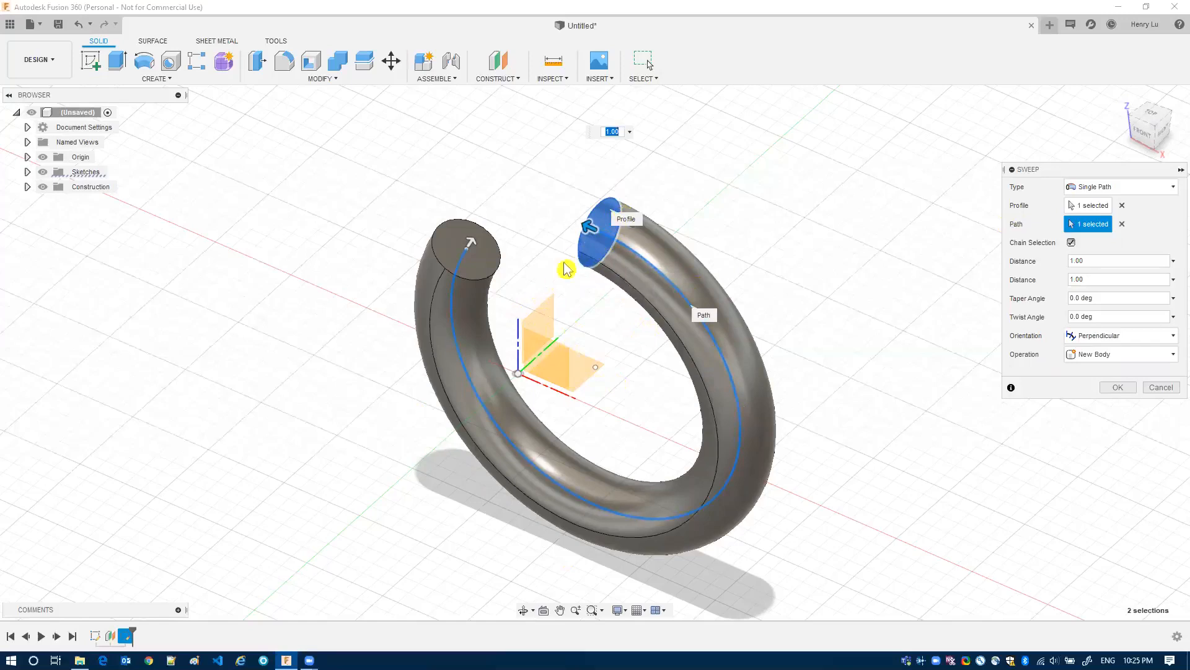
{"action": "left_click", "coordinate": [1119, 387]}
{"action": "mouse_move", "coordinate": [711, 321]}
{"action": "middle_mouse_down", "text": "shift"}
{"action": "mouse_move", "coordinate": [698, 300]}
{"action": "mouse_move", "coordinate": [763, 270]}
{"action": "mouse_move", "coordinate": [707, 308]}
{"action": "middle_mouse_up", "text": "shift"}
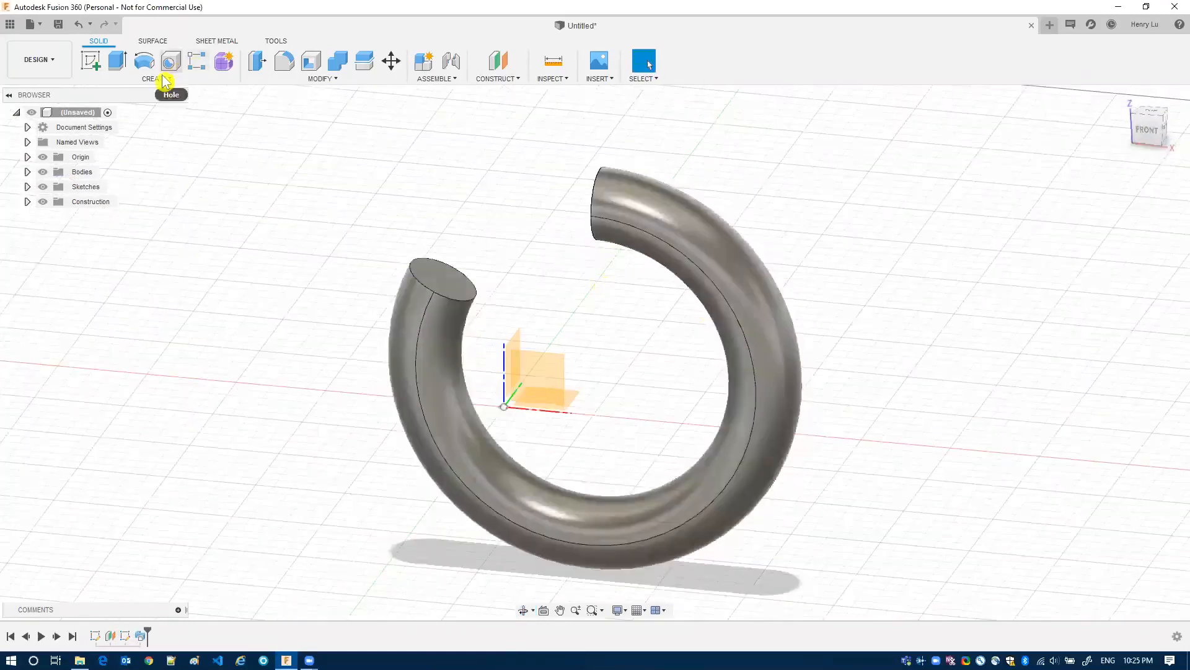
{"action": "left_click", "coordinate": [164, 80]}
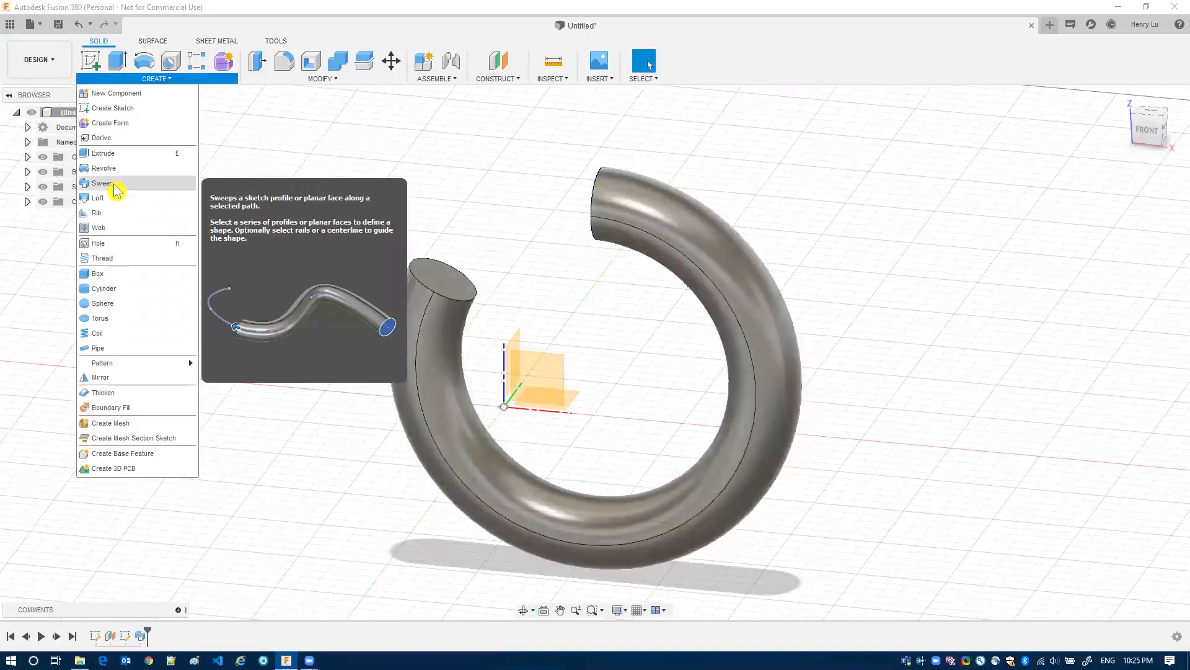
{"action": "left_click", "coordinate": [875, 181]}
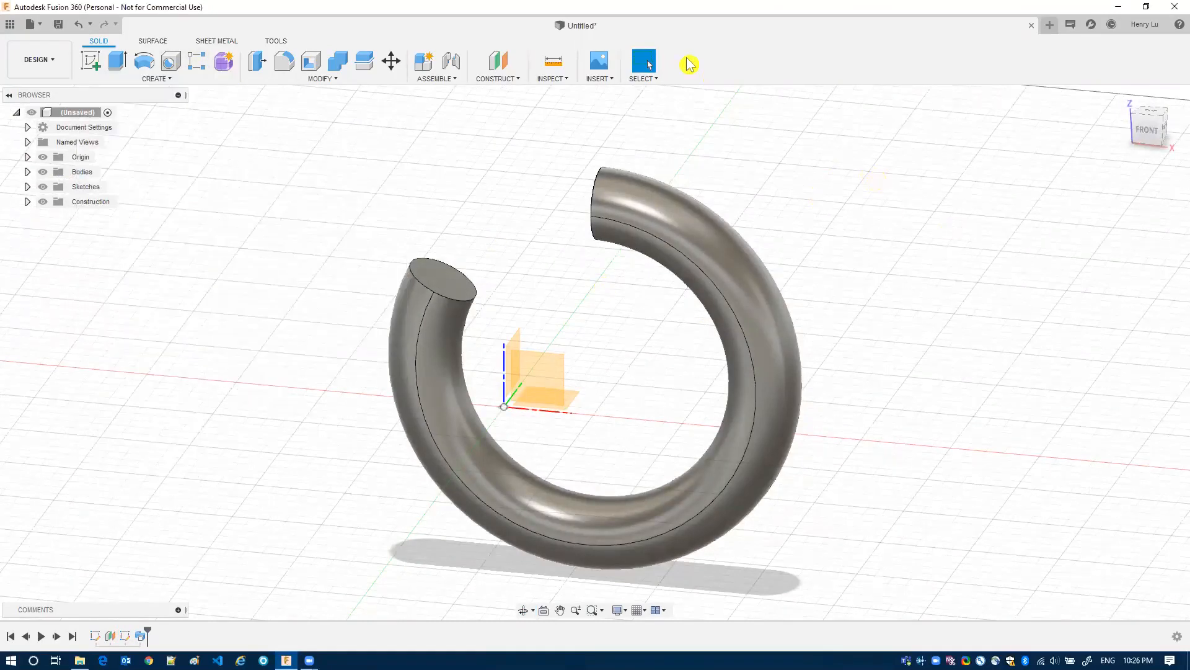